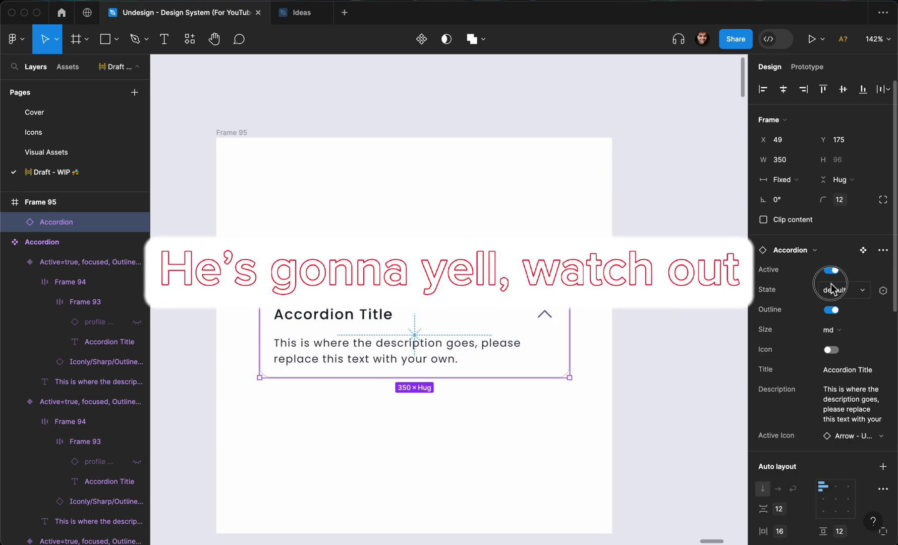
- Switch the test accordion instance to a different State value
left_click(828, 303)
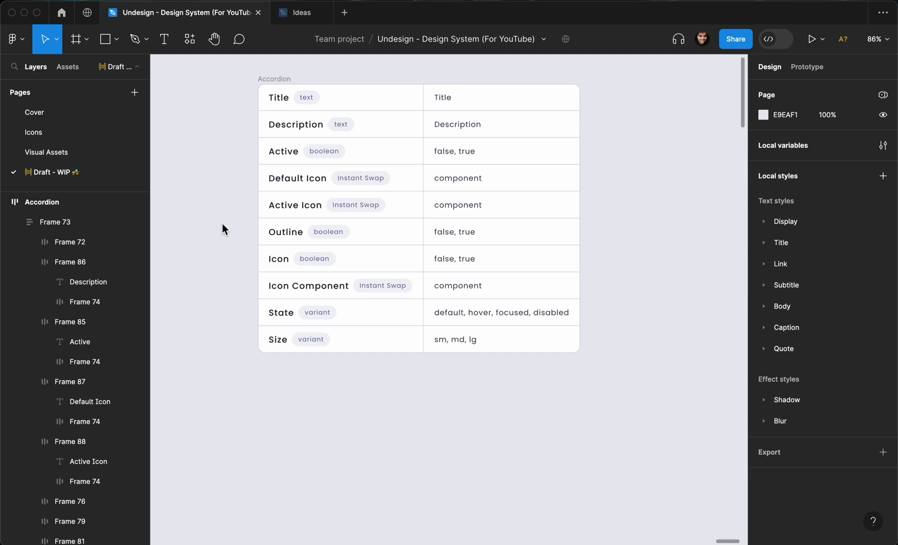
- Create an 'Accordion Title' text layer and place it just below the property table
scroll(222, 229, "up", 1)
scroll(223, 225, "up", 1)
scroll(222, 225, "right", 1)
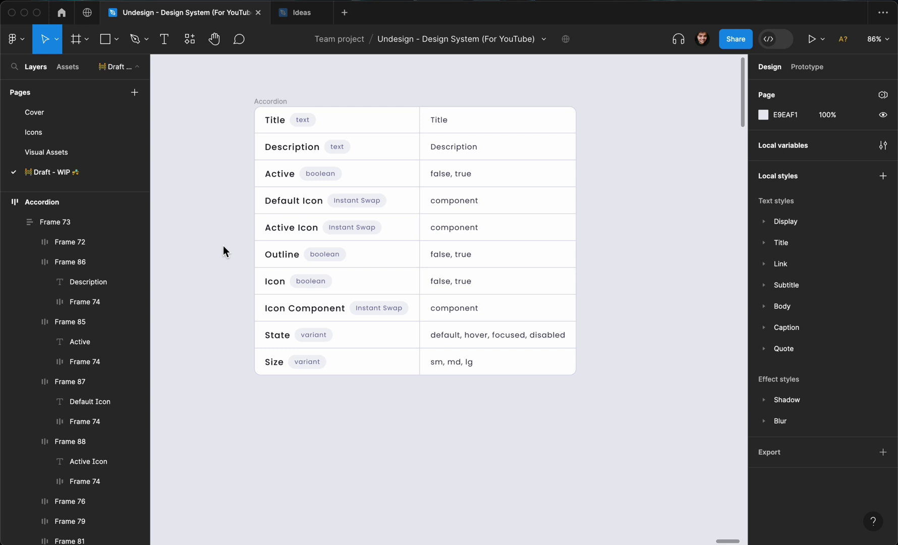
key("t")
left_click(324, 476)
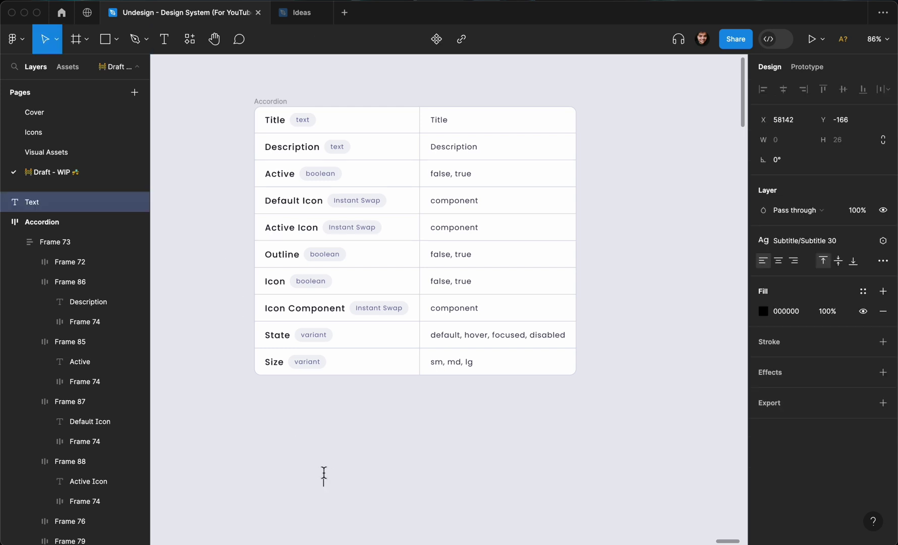
type("Accordion Title")
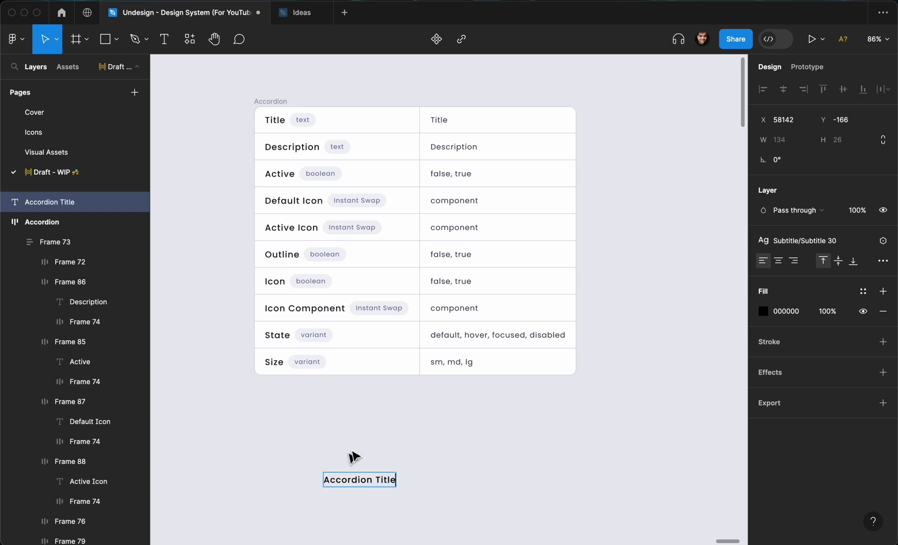
key("Escape")
left_click_drag(368, 482, 350, 405)
left_click(224, 397)
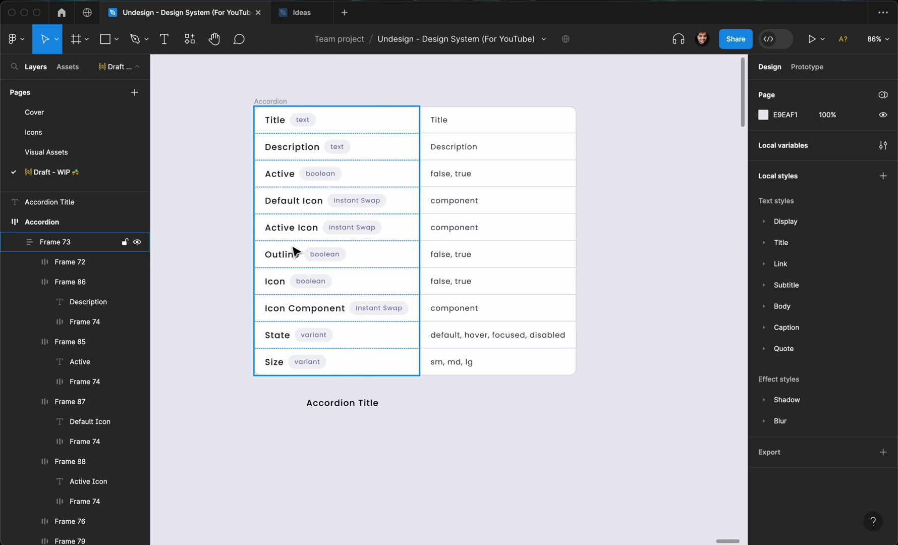
- Search Resources for 'profile' and place the profile / 24 / Outline icon left of the title
key("shift+i")
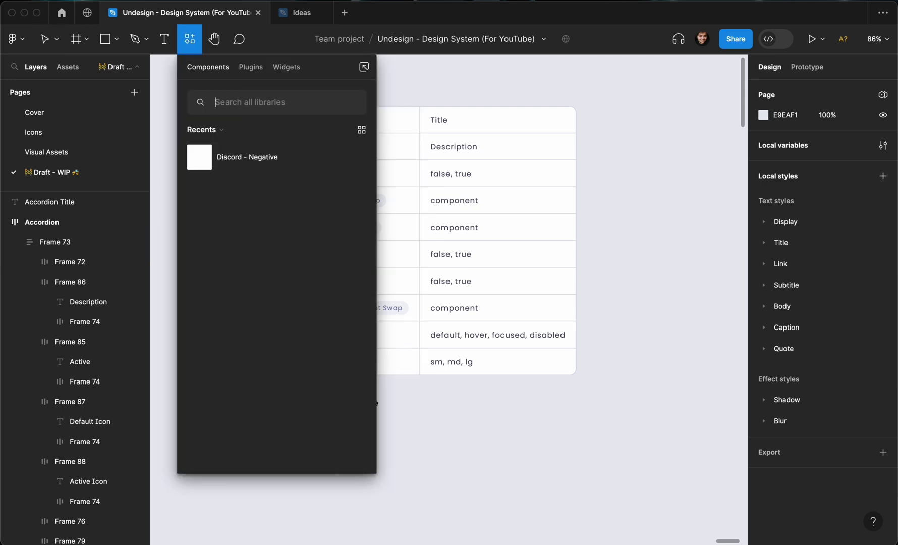
type("profile")
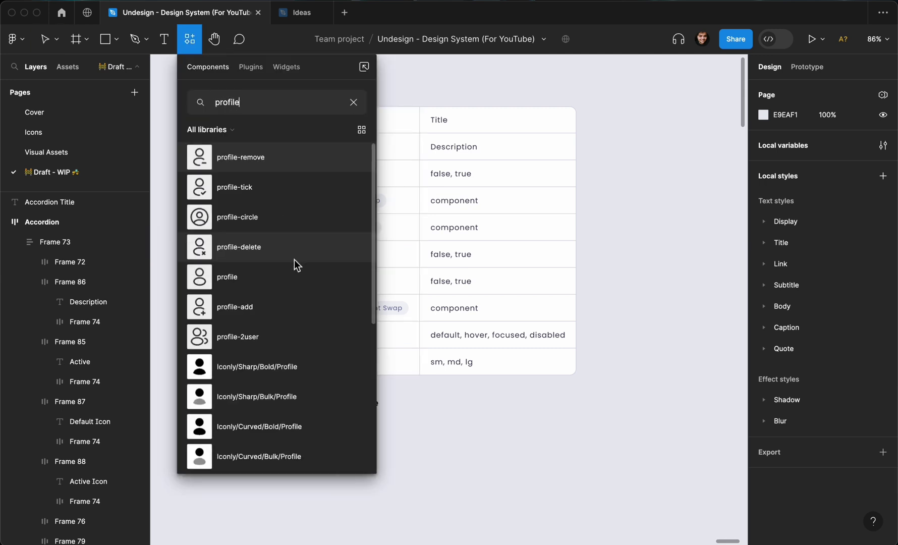
scroll(291, 234, "down", 5)
left_click_drag(235, 458, 294, 403)
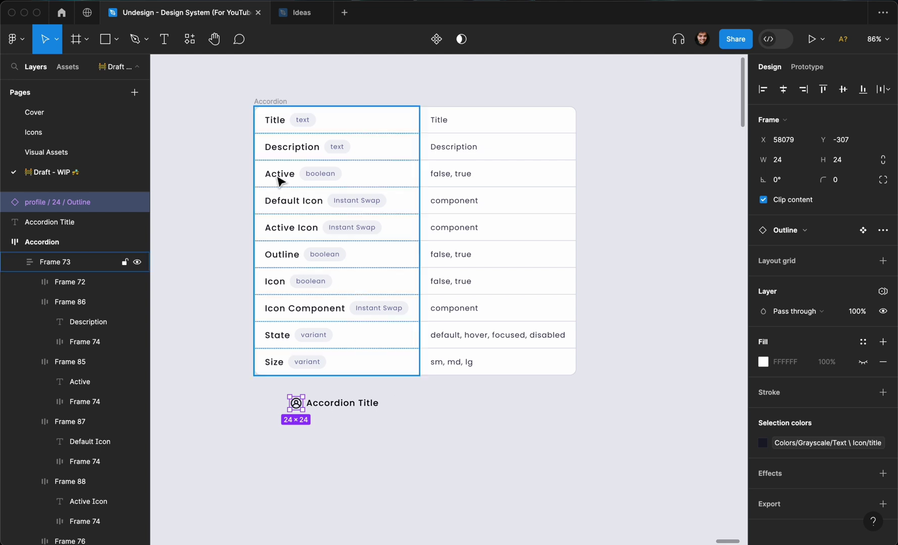
- Search the Resources panel for 'down' icons
left_click(191, 164)
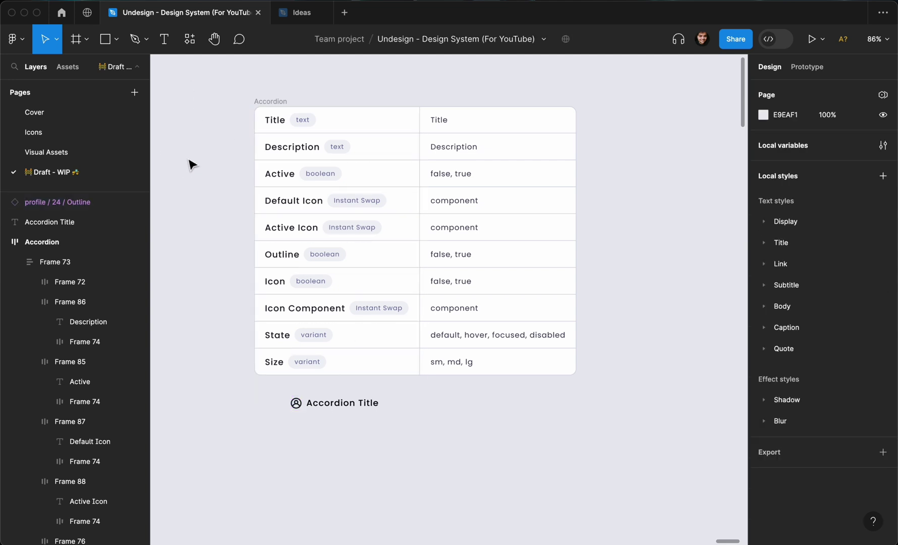
key("shift+i")
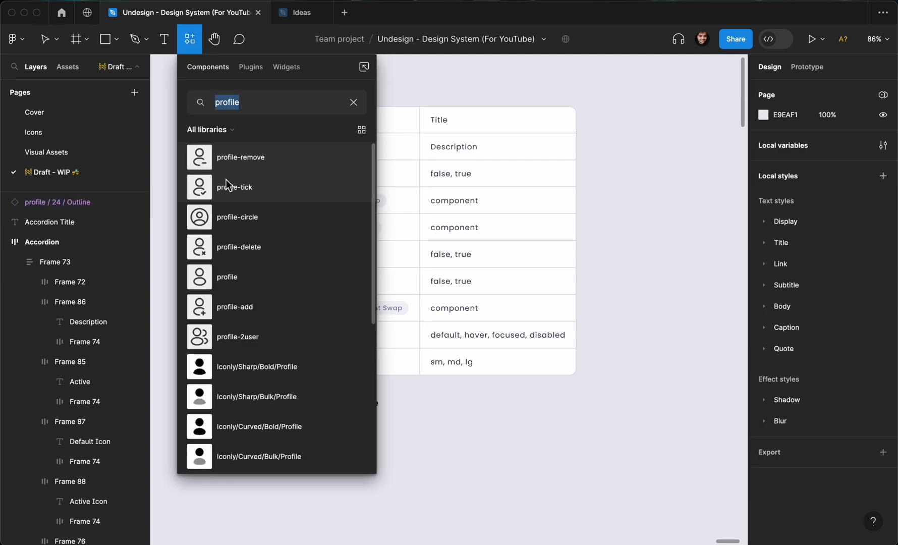
type("docu")
key("super+z")
scroll(236, 211, "down", 5)
key("super+a")
type("down")
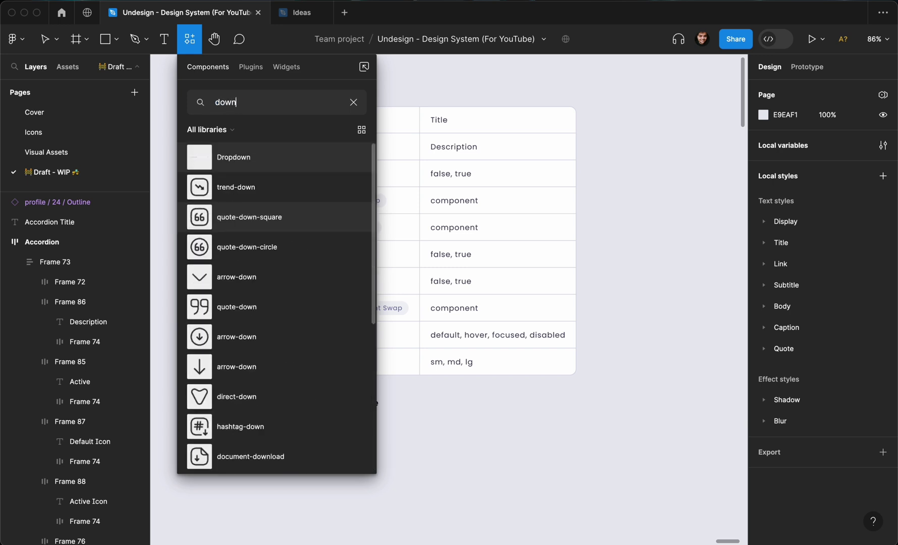
- Place the Iconly/Sharp/Outline/Arrow - Down 2 icon just right of the title
scroll(253, 197, "down", 10)
scroll(253, 192, "down", 15)
scroll(253, 191, "down", 10)
scroll(253, 191, "down", 8)
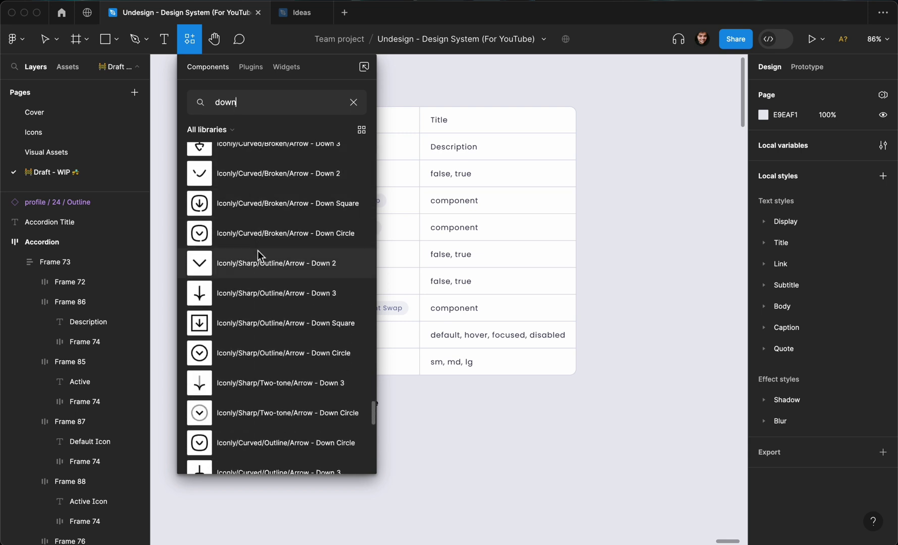
scroll(258, 267, "down", 10)
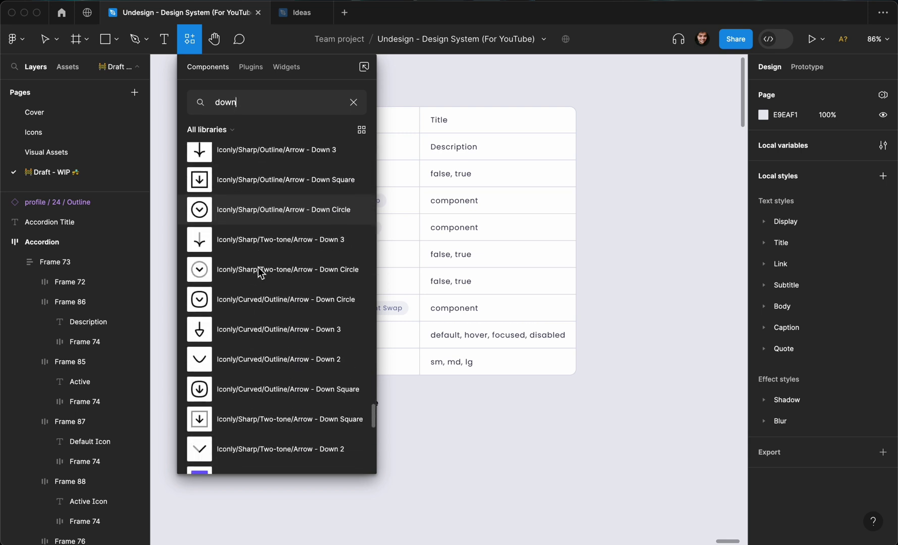
scroll(258, 268, "down", 10)
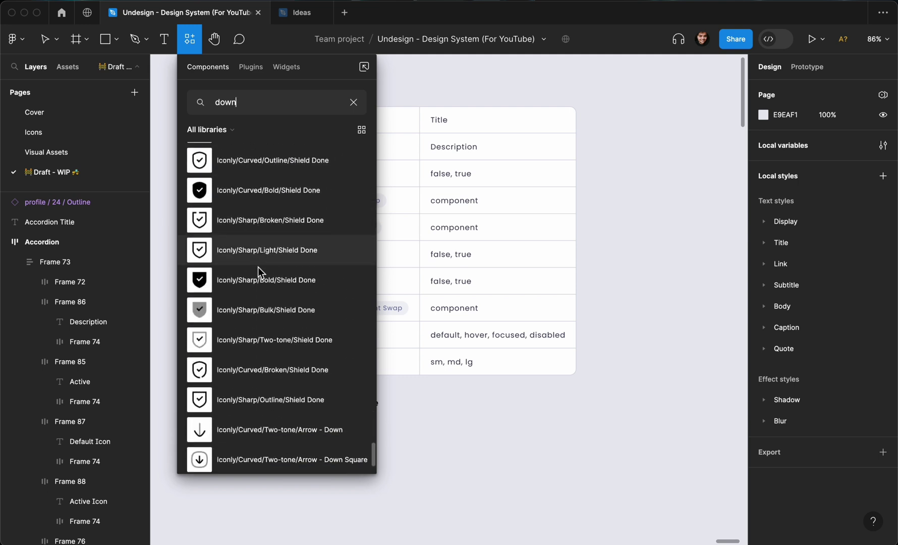
scroll(258, 267, "up", 10)
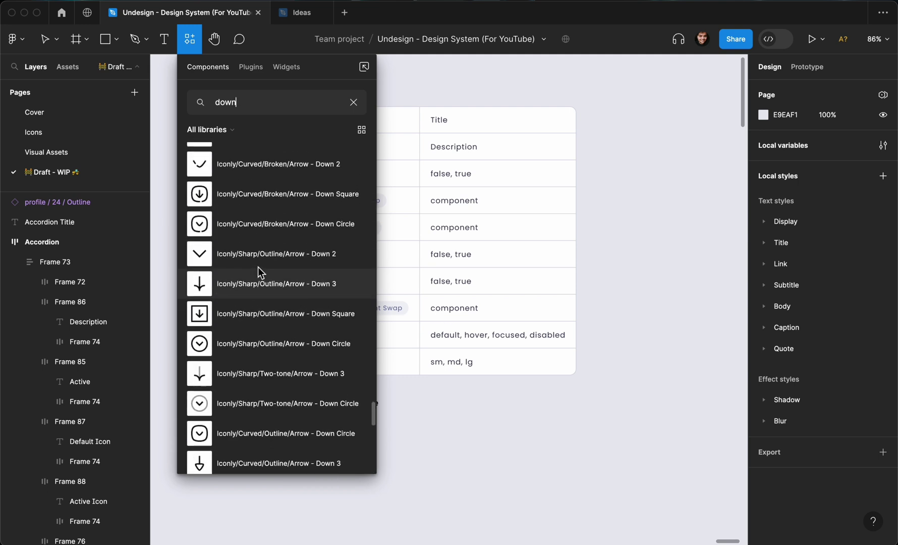
left_click_drag(241, 300, 406, 408)
scroll(406, 408, "up", 3)
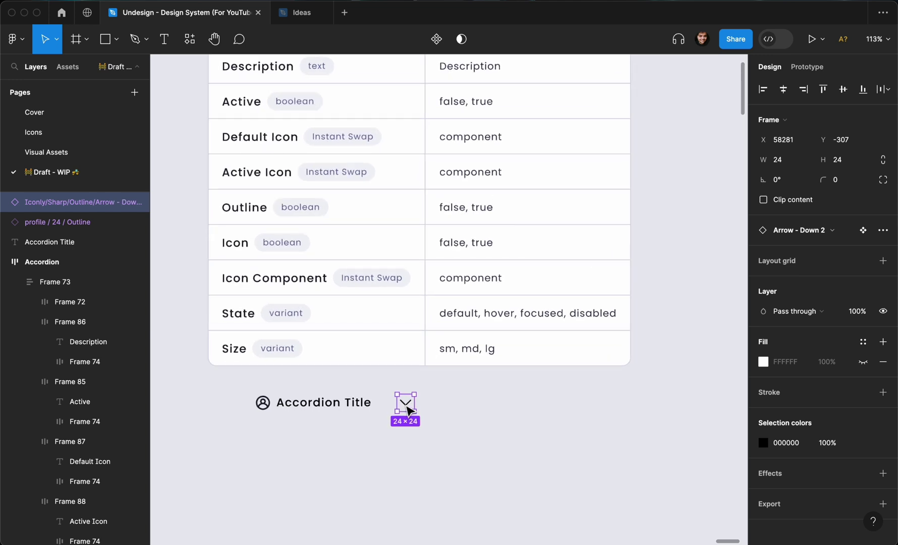
- Duplicate the down arrow to its right and swap the copy to Arrow - Up 2
left_click_drag(412, 406, 435, 407)
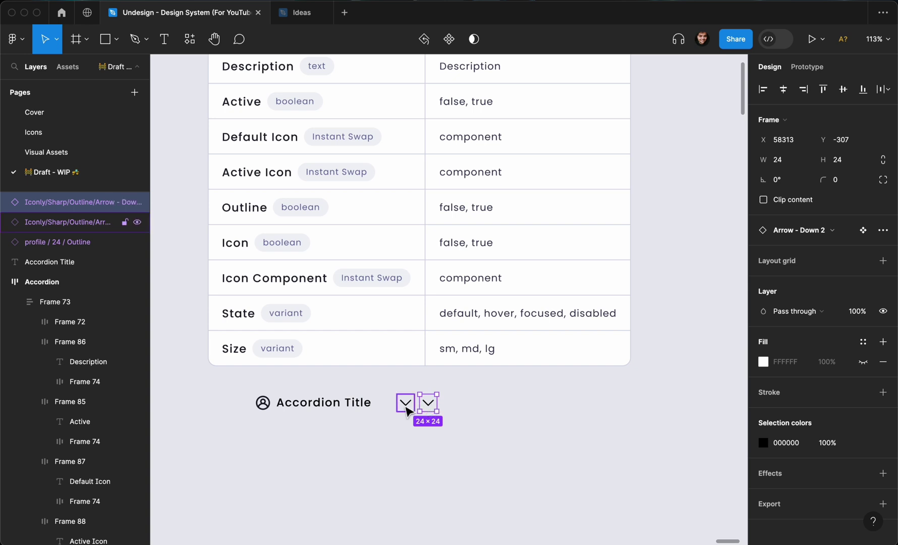
left_click(796, 236)
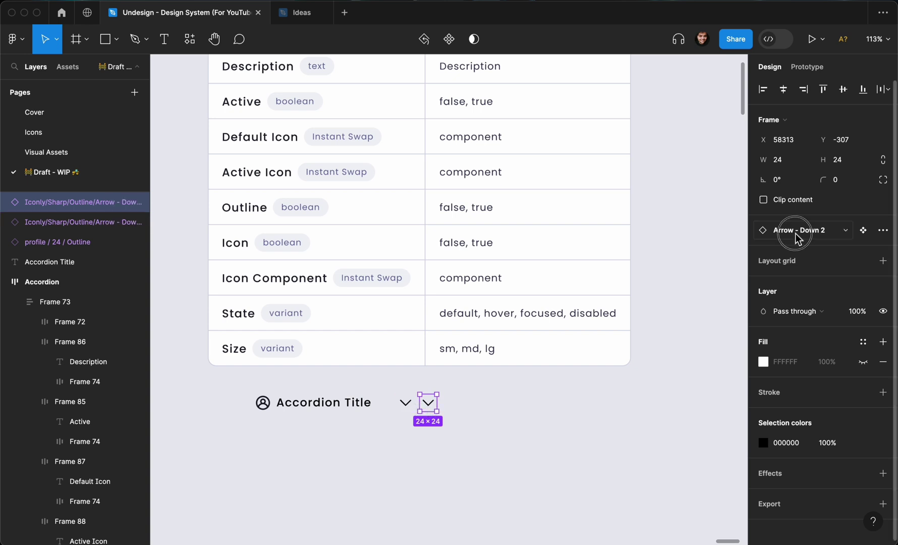
scroll(796, 396, "down", 2)
scroll(796, 398, "down", 5)
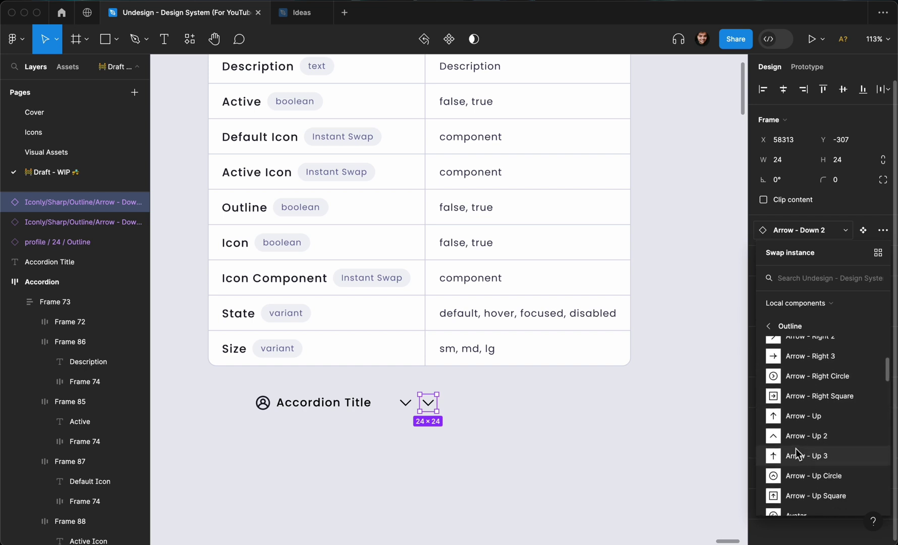
left_click(805, 437)
- Apply the Text \ Icon/title colour style to the title and all three icons
left_click(530, 444)
left_click_drag(529, 444, 263, 385)
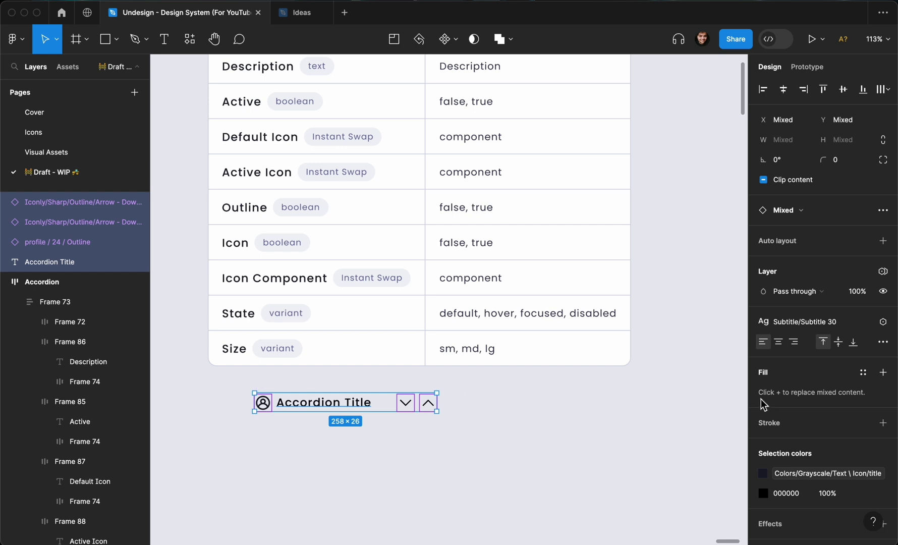
left_click(867, 493)
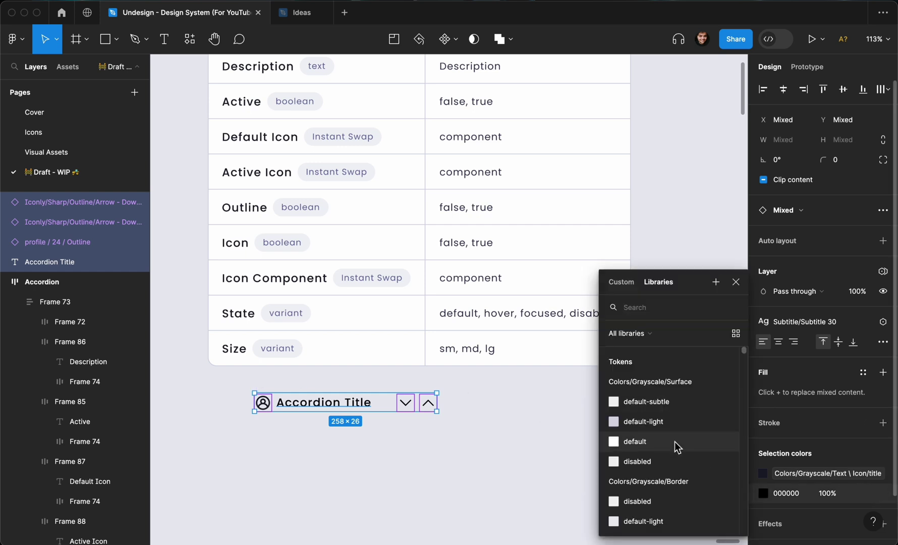
type("tit")
left_click(642, 385)
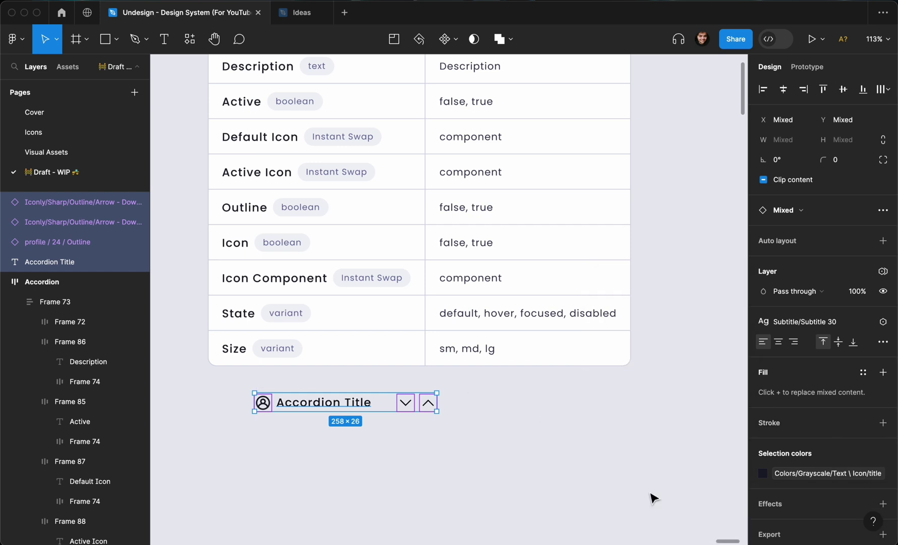
left_click(509, 494)
scroll(494, 493, "left", 2)
- Add a description text 'This is where the description goes, please replace this text with you' below the title
key("t")
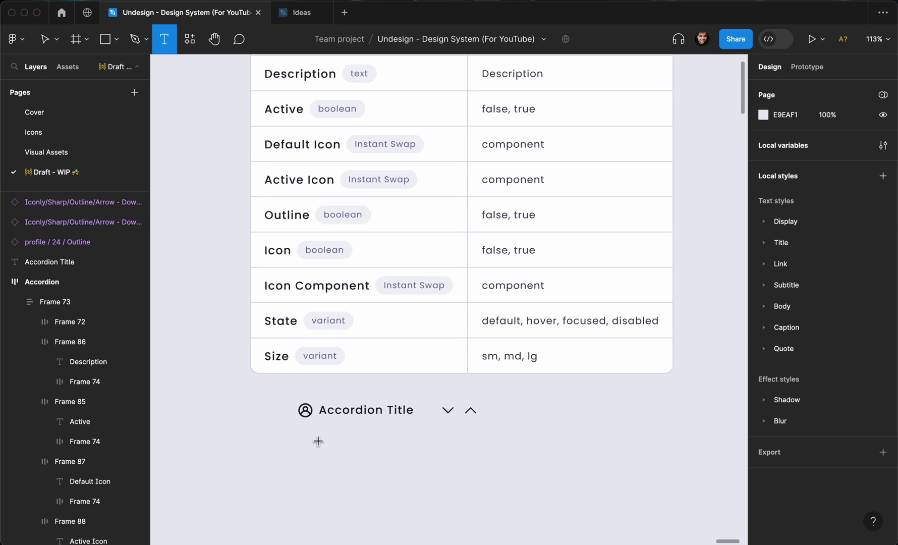
left_click(317, 438)
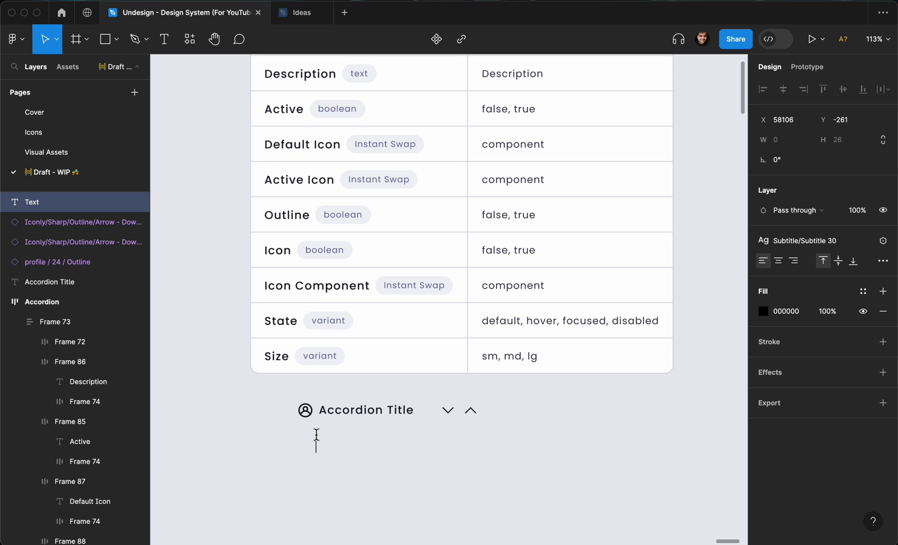
type("This is where the description goes, ple")
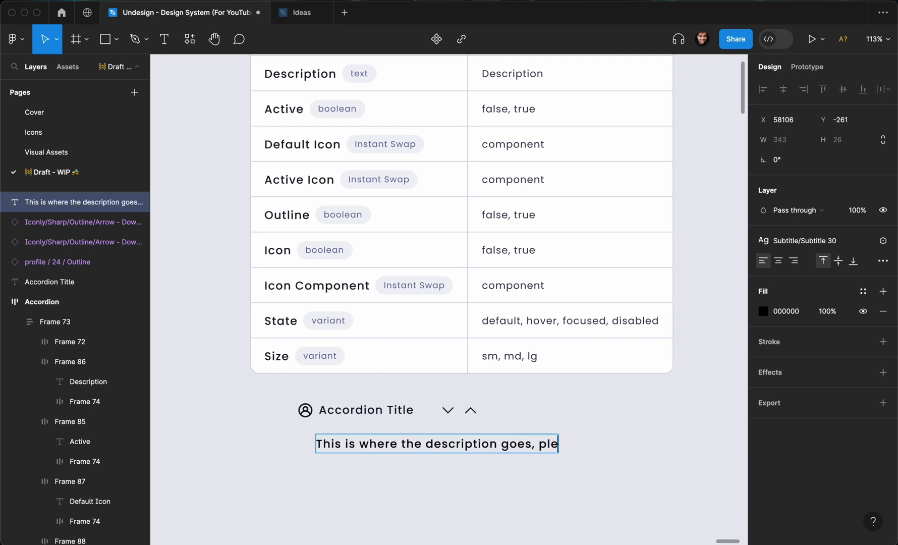
type("ase replace t")
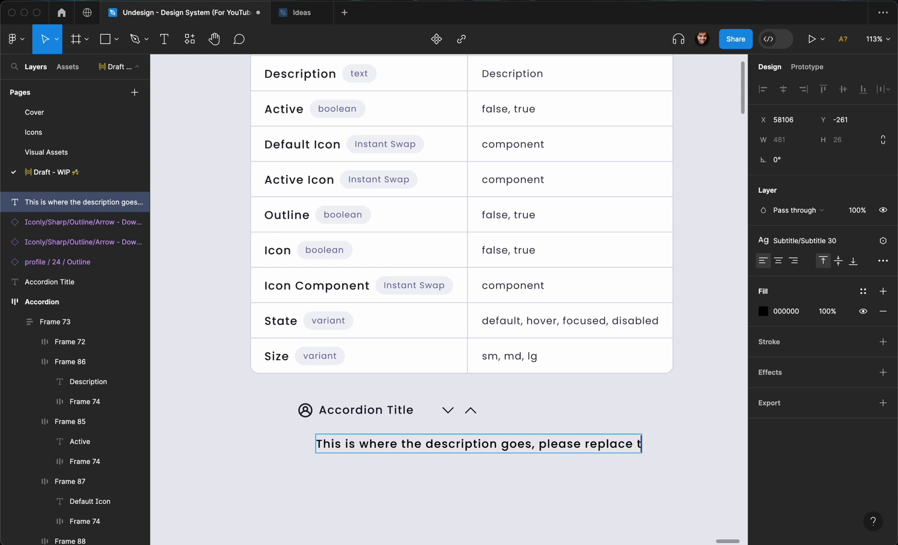
type("his text with your")
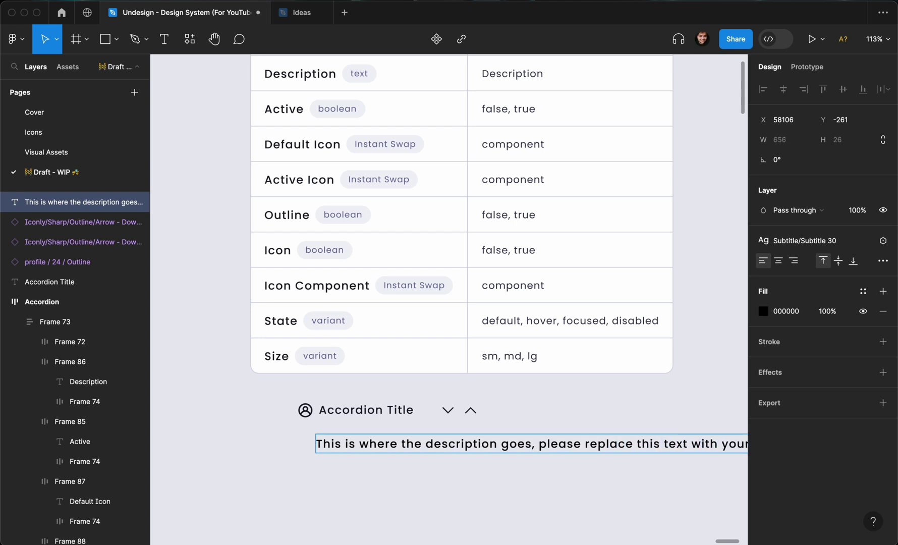
key("Escape")
scroll(503, 389, "right", 5)
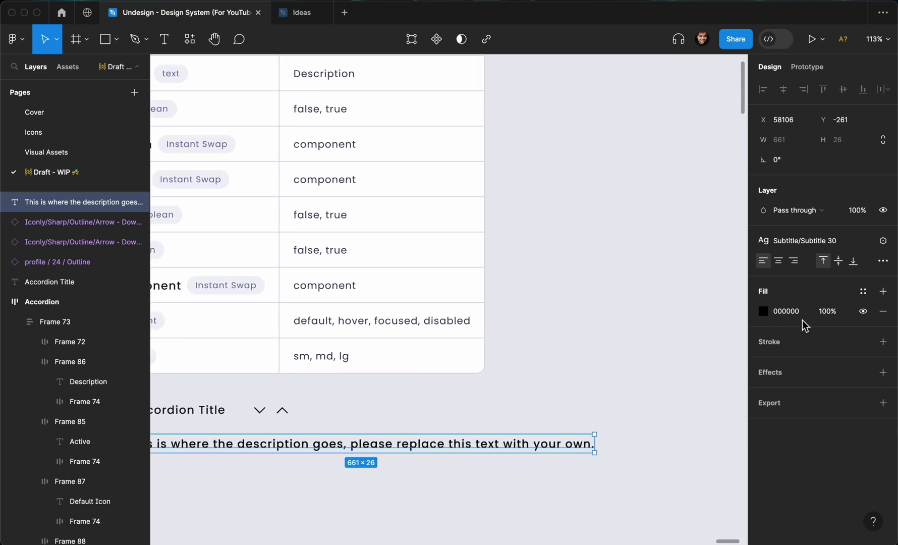
- Style the description as Body/Body 10 with the Text \ Icon/body fill
left_click(814, 243)
scroll(790, 389, "down", 3)
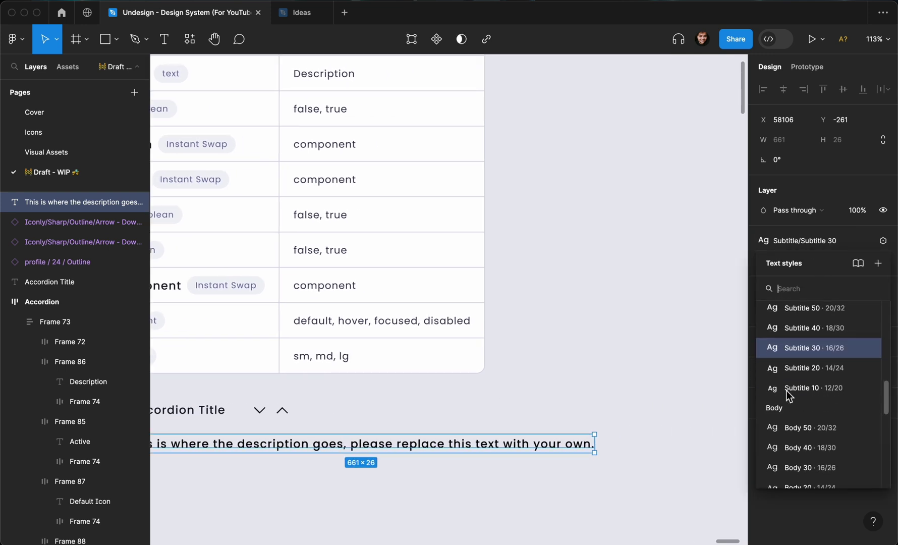
scroll(792, 393, "down", 3)
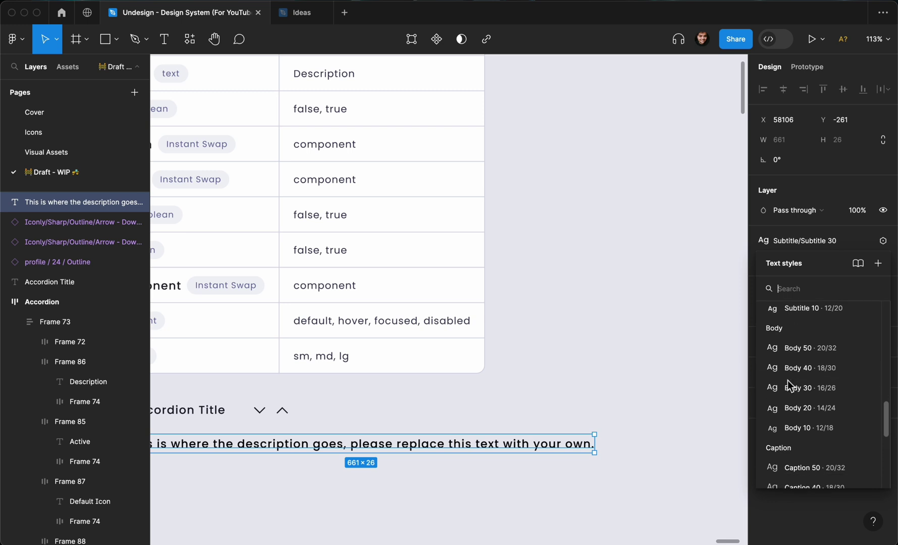
left_click(793, 428)
scroll(548, 407, "left", 5)
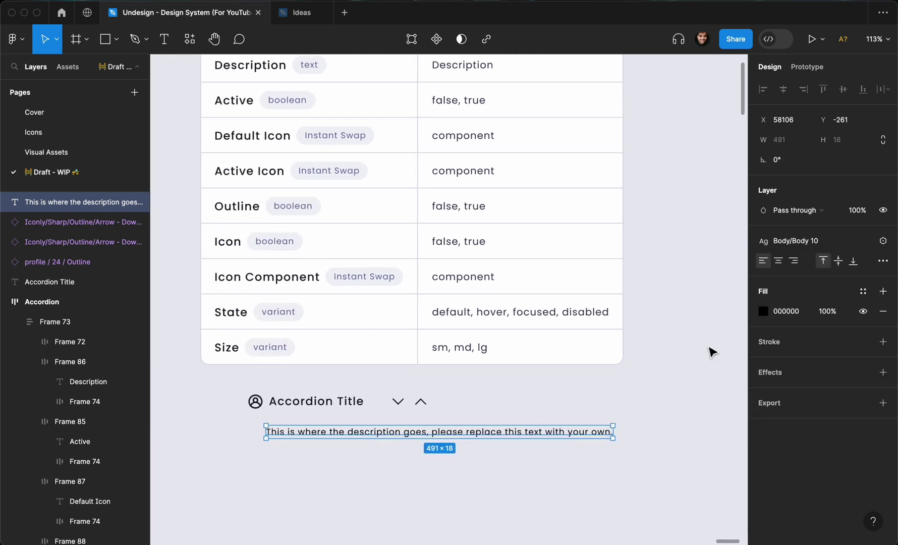
left_click(862, 292)
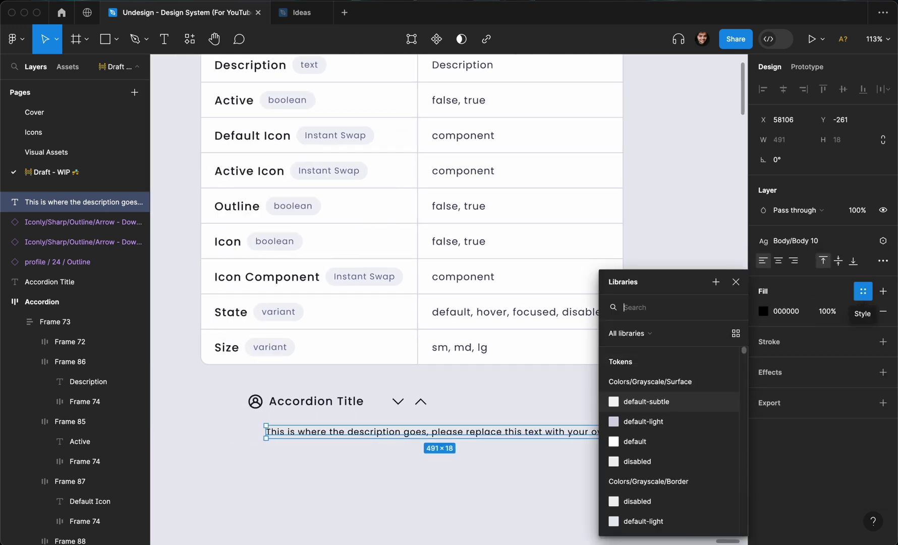
type("body")
left_click(676, 381)
- Narrow the description to 255 px and align it under the header's left edge
left_click_drag(610, 431, 459, 438)
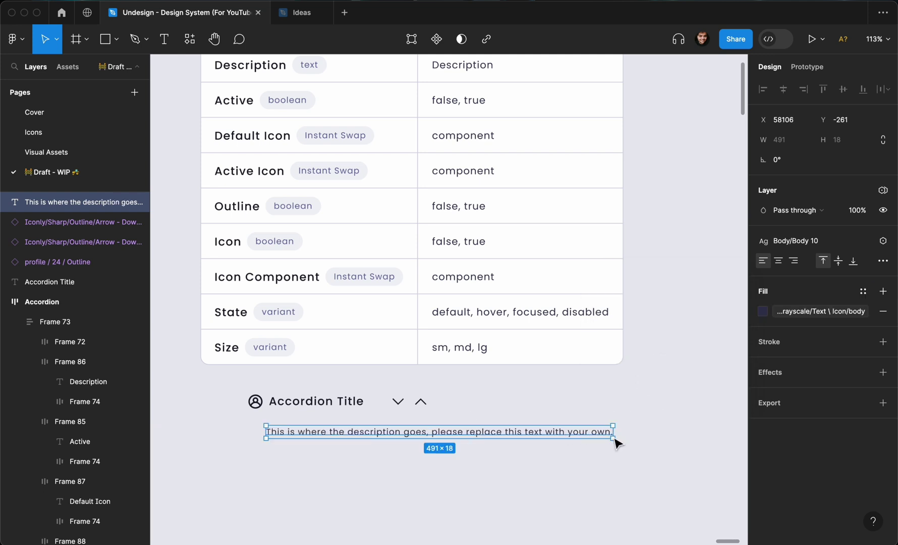
left_click_drag(615, 433, 450, 435)
left_click_drag(396, 441, 388, 441)
scroll(446, 416, "up", 5)
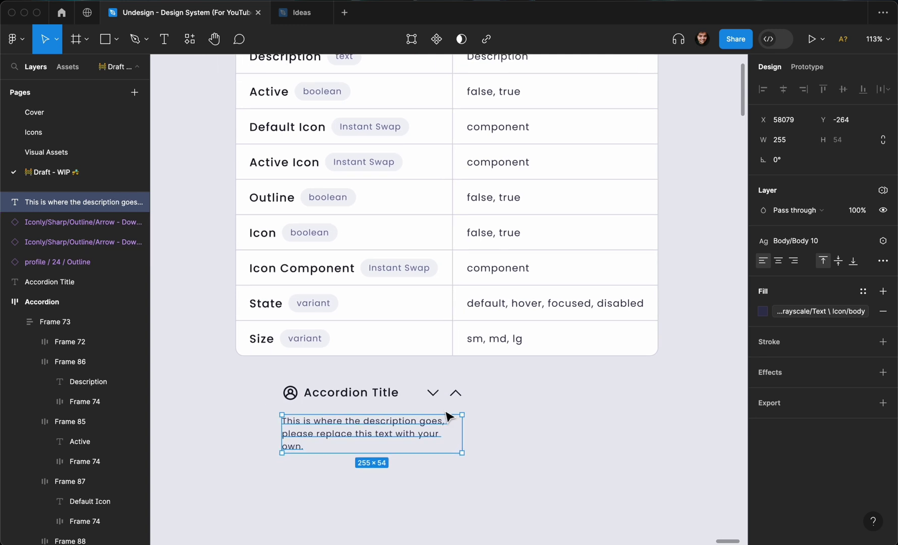
left_click(432, 408)
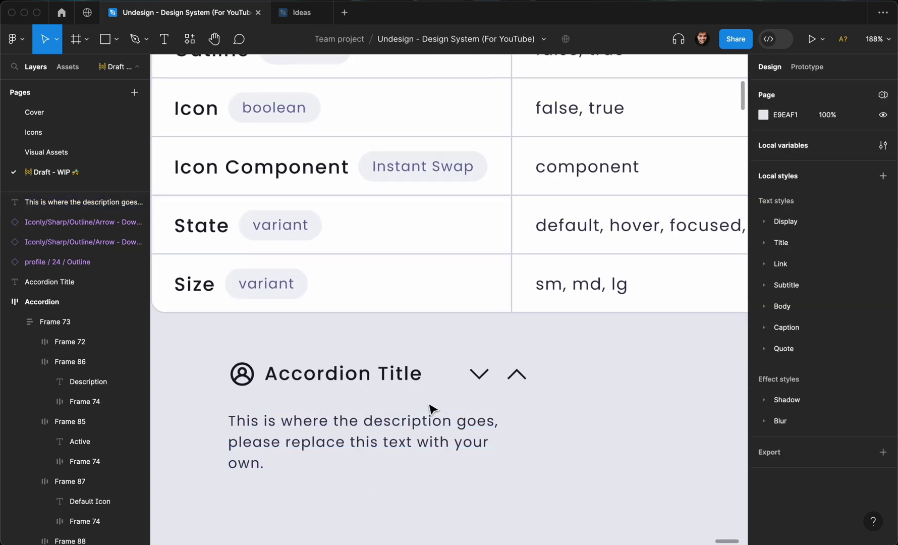
scroll(431, 409, "down", 3)
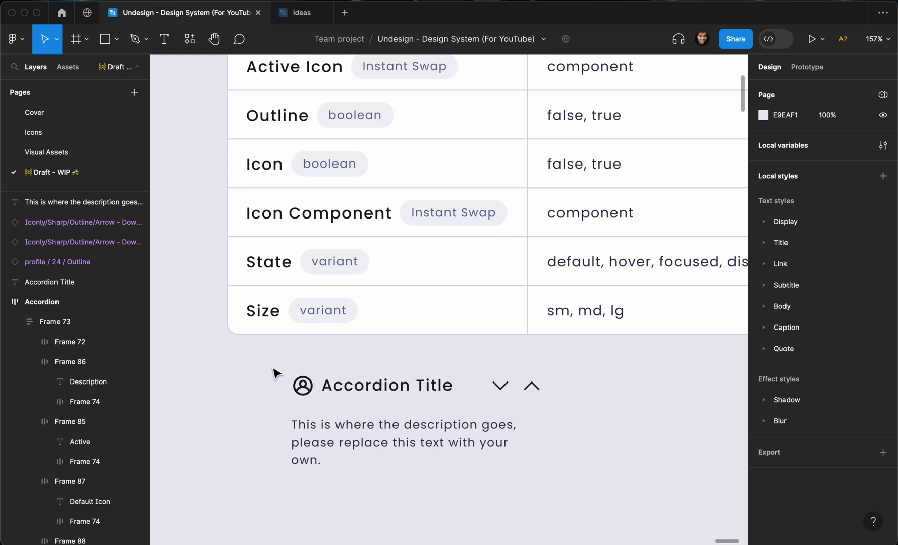
left_click_drag(259, 349, 357, 396)
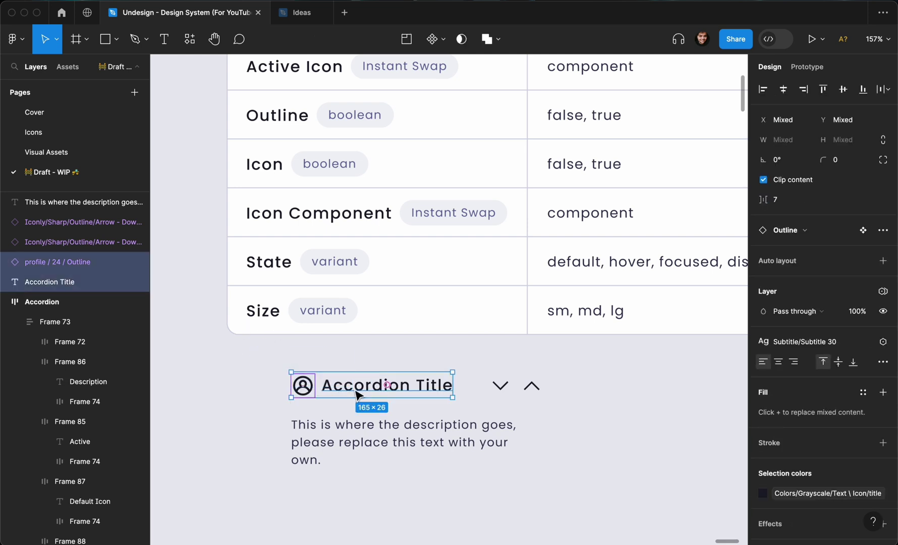
left_click(317, 409)
left_click(302, 388)
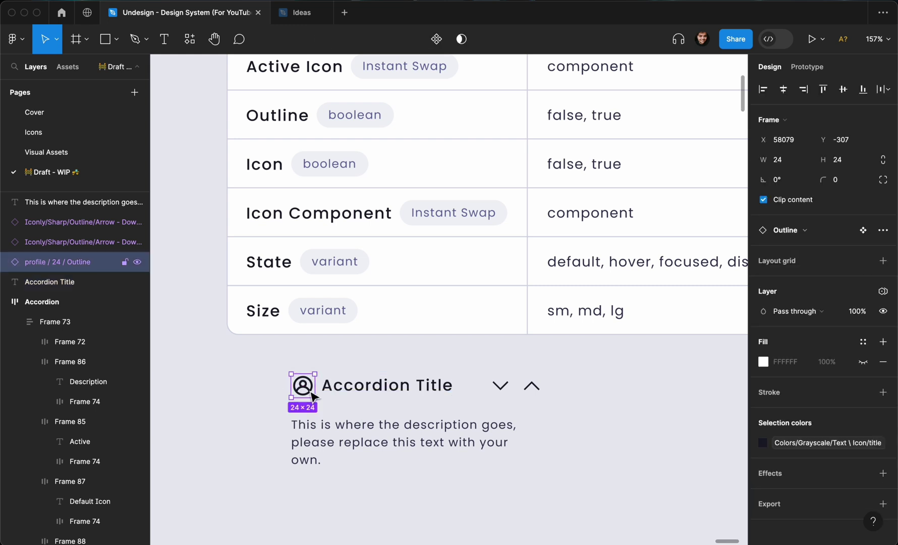
left_click(354, 393)
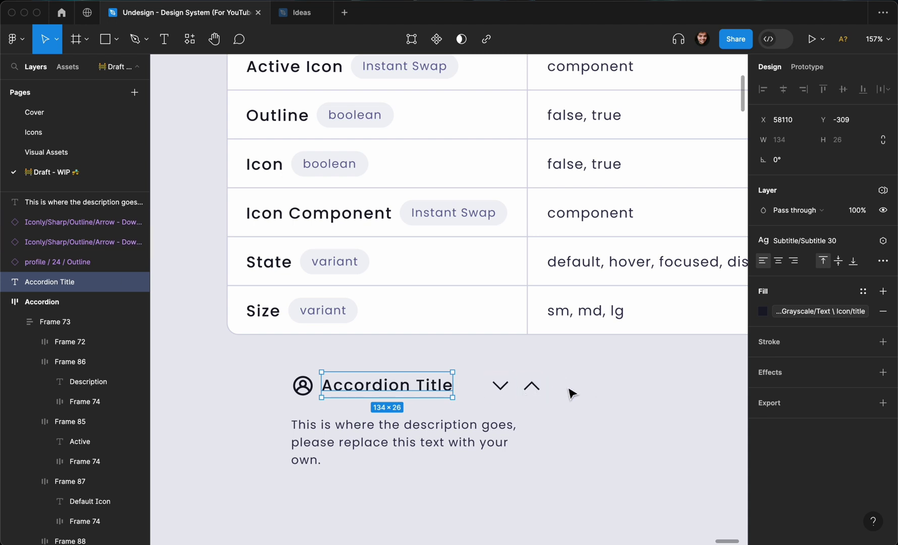
left_click_drag(263, 359, 363, 399)
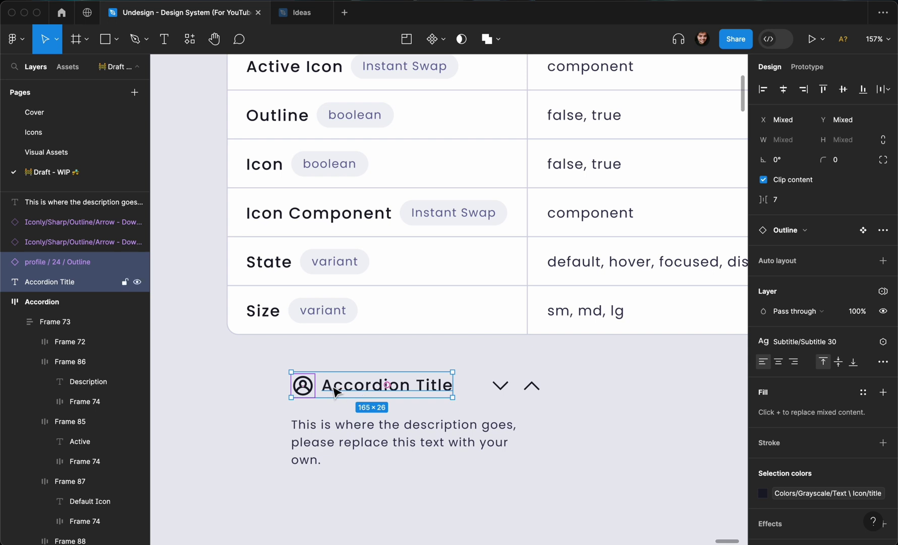
- Wrap the profile icon and title in a middle-aligned auto-layout row with sm gap
key("shift+a")
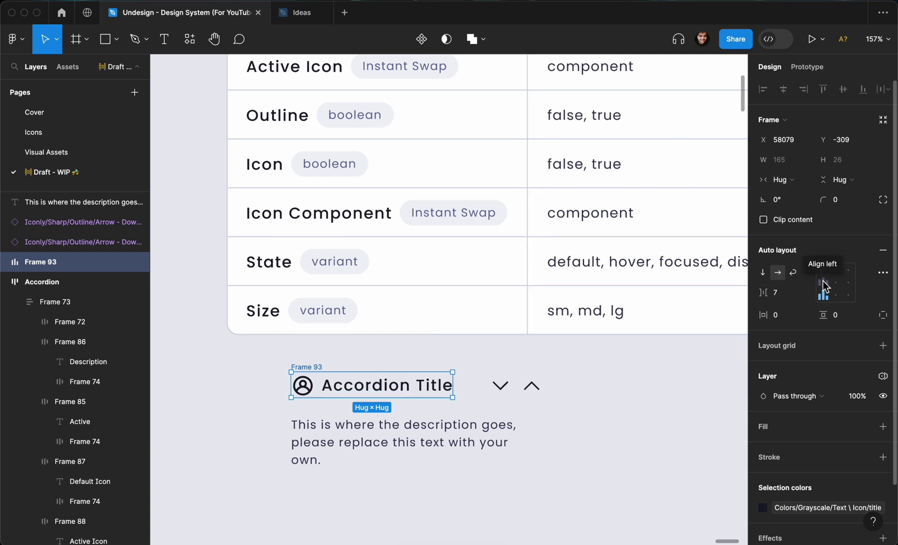
left_click(823, 281)
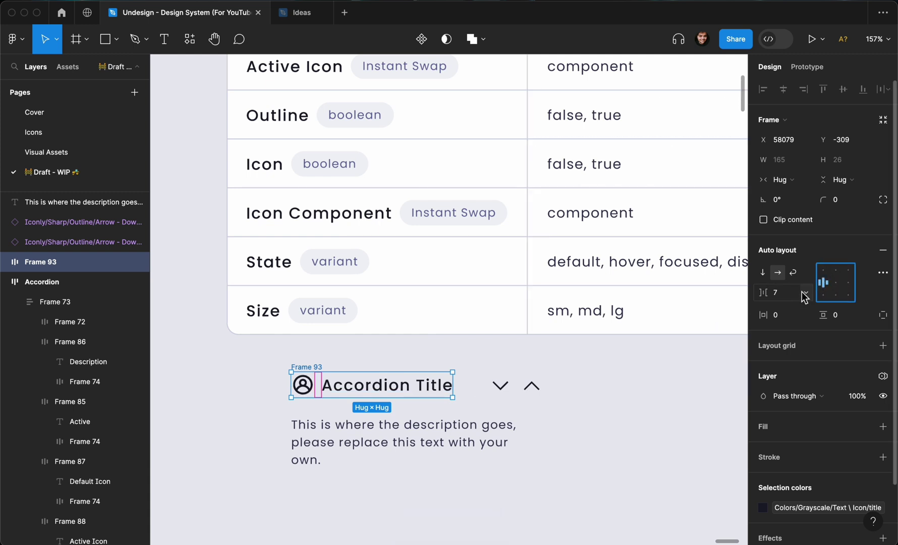
left_click(804, 293)
left_click(791, 334)
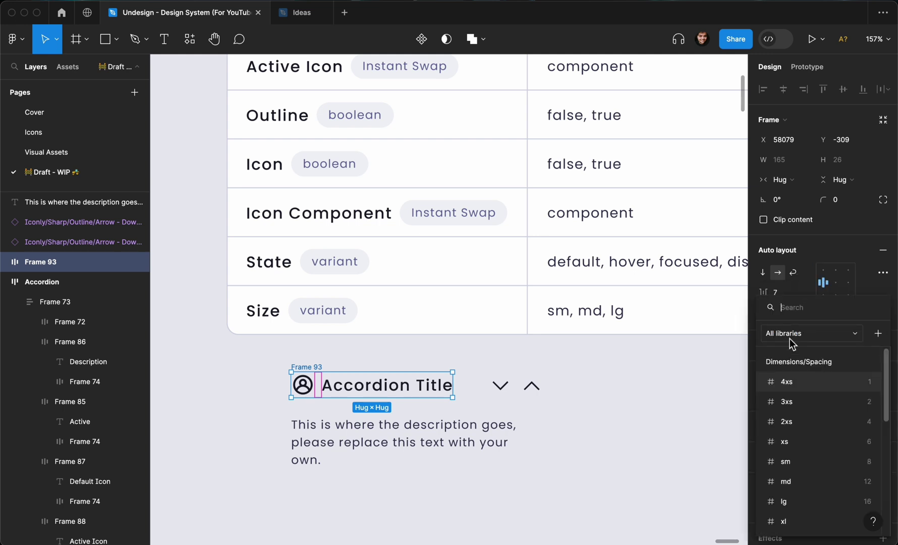
left_click(789, 460)
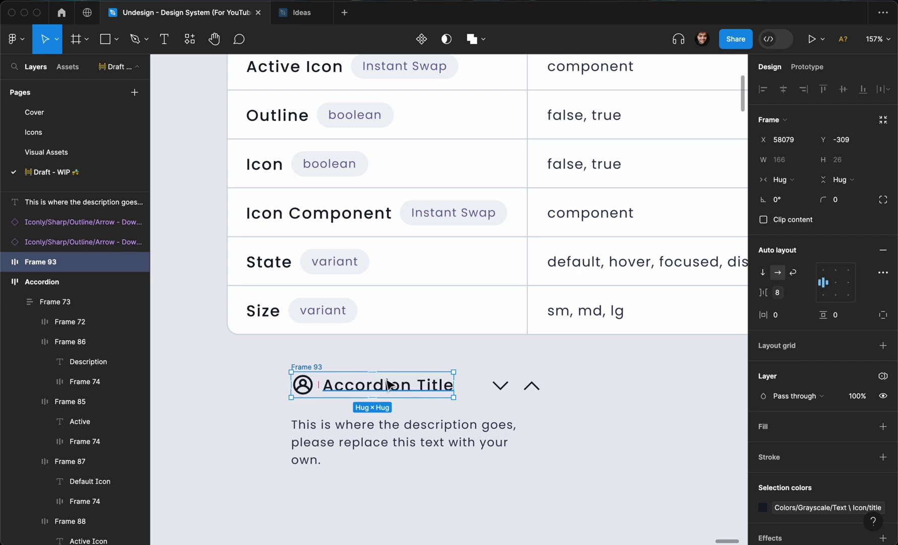
- Wrap the title row and chevrons in a centred auto-layout row with Auto spacing
left_click_drag(265, 361, 559, 399)
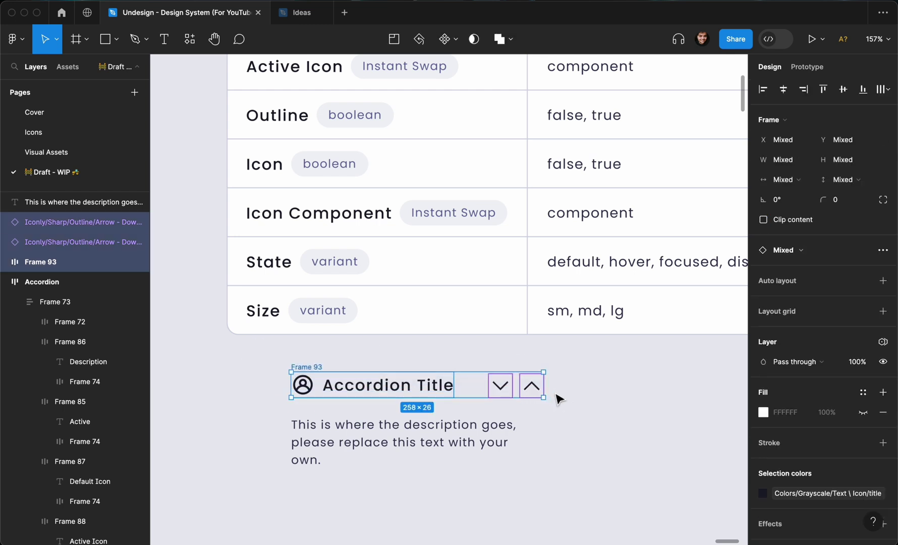
key("shift+a")
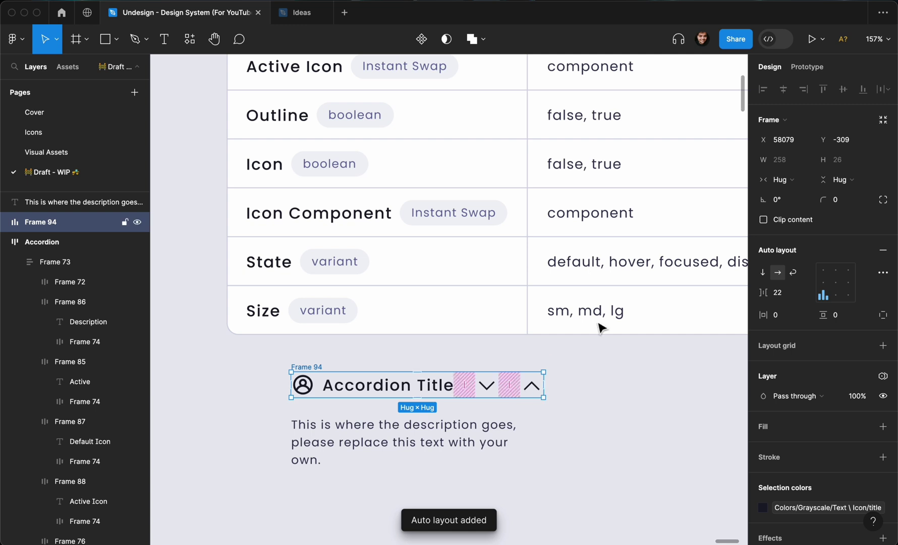
left_click(826, 285)
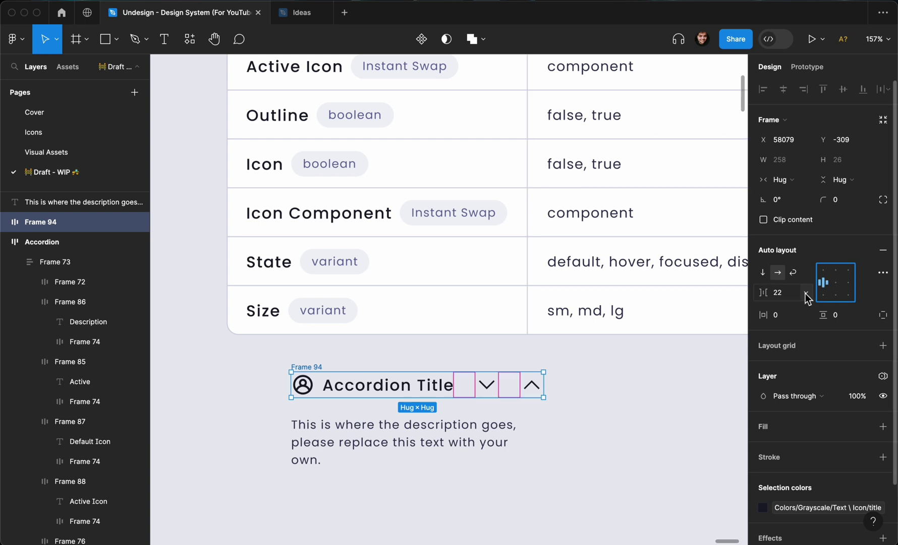
left_click(806, 293)
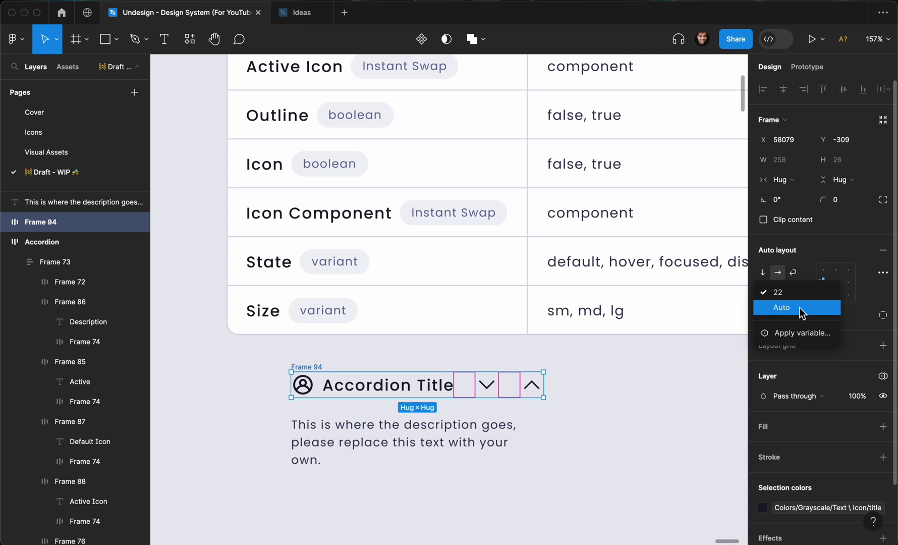
left_click(800, 308)
mouse_move(545, 397)
left_mouse_down()
mouse_move(645, 398)
mouse_move(535, 397)
mouse_move(672, 400)
mouse_move(549, 400)
mouse_move(637, 410)
mouse_move(536, 416)
mouse_move(648, 420)
left_mouse_up()
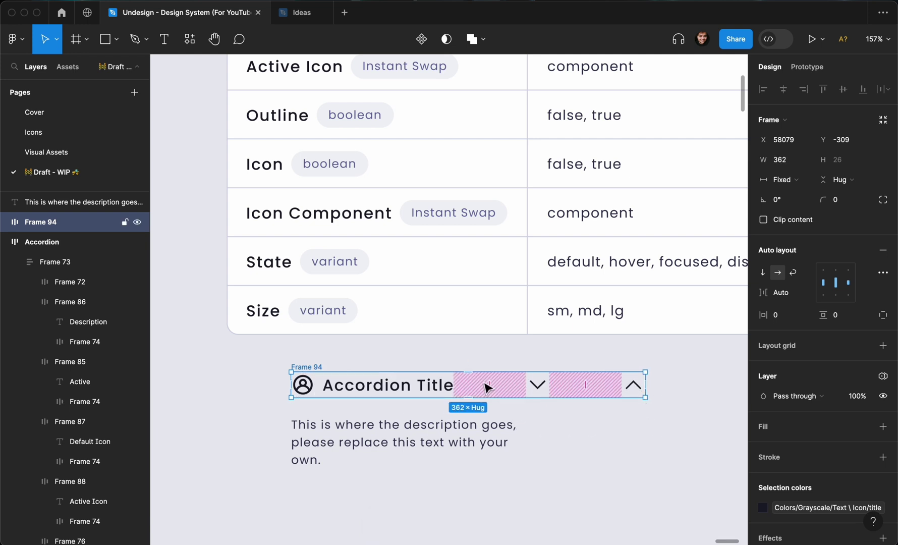
key("super+z")
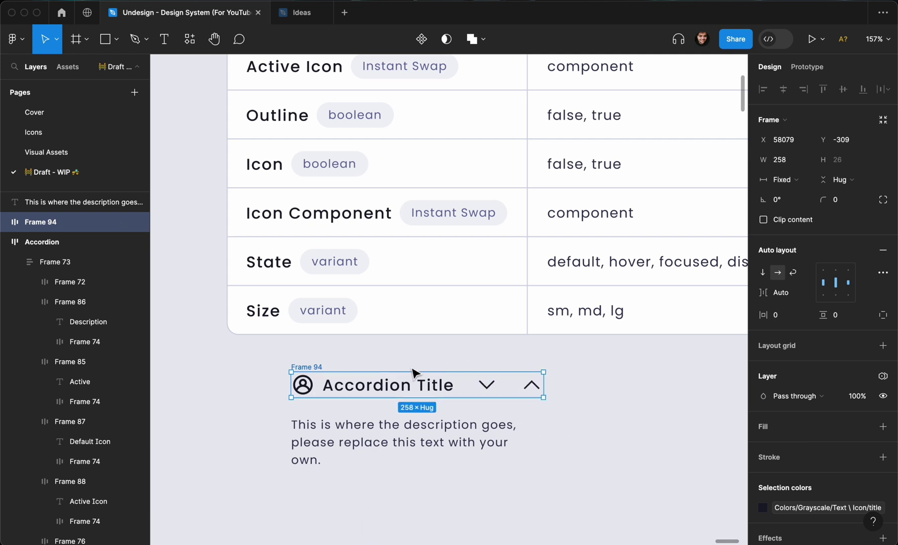
- Set the header frame's height to Fixed 24 px
left_click(846, 179)
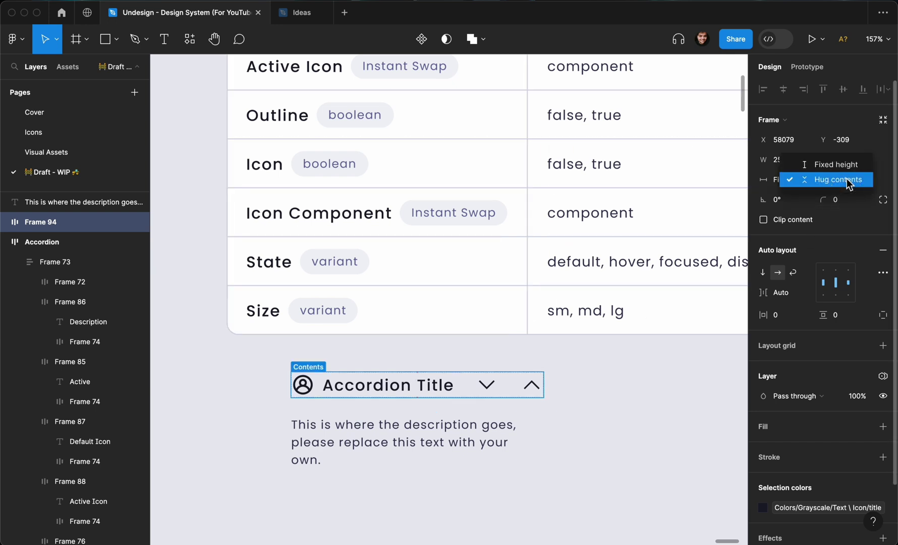
left_click(847, 169)
left_click(848, 160)
type("2")
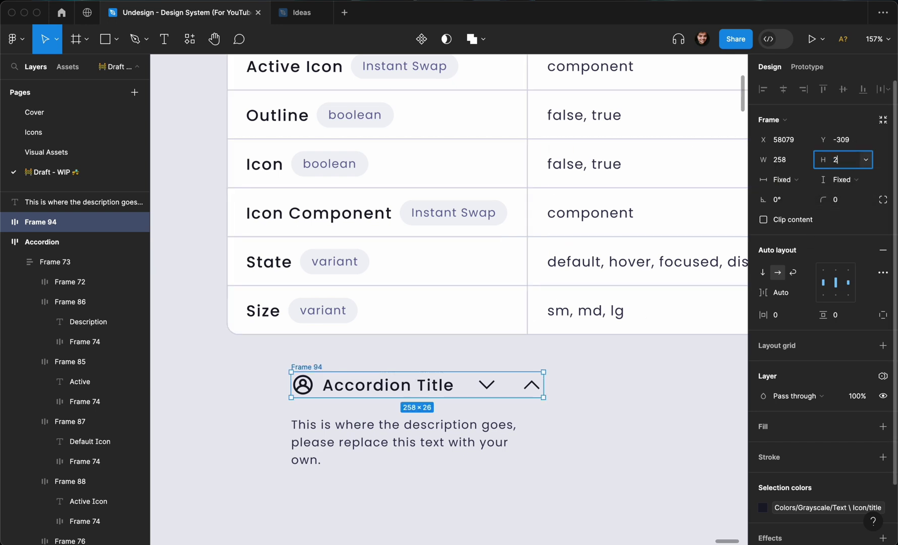
type("4")
key("Return")
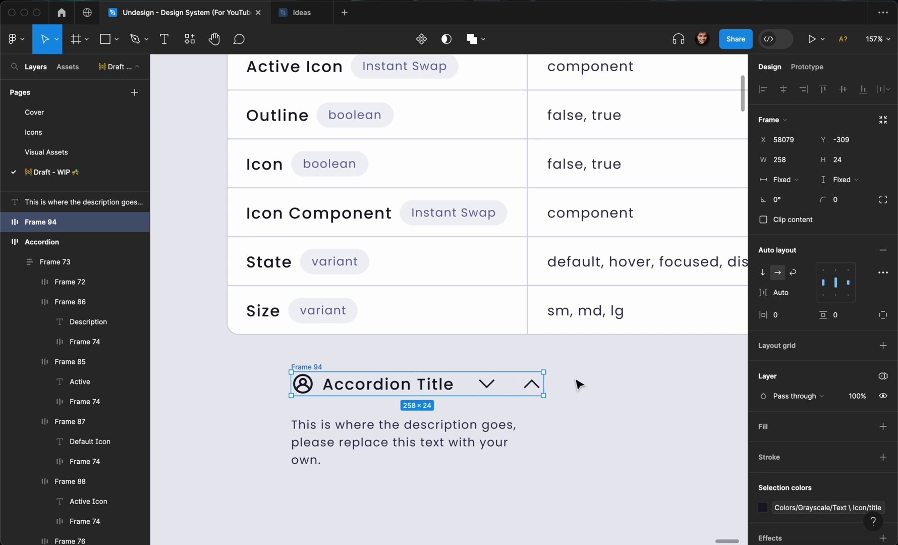
left_click(453, 352)
left_click(311, 367)
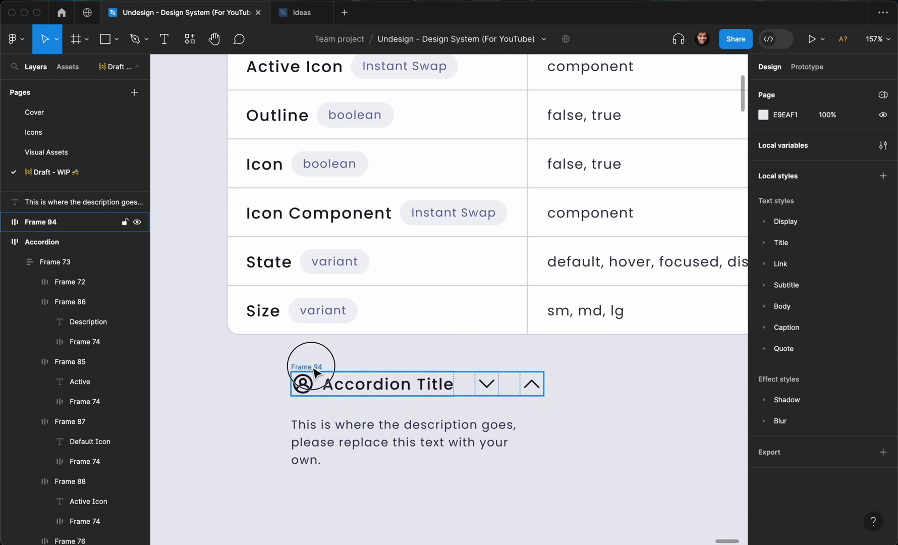
- Stack header and description in Frame 95, a vertical auto layout with md (12) gap
left_click(313, 421)
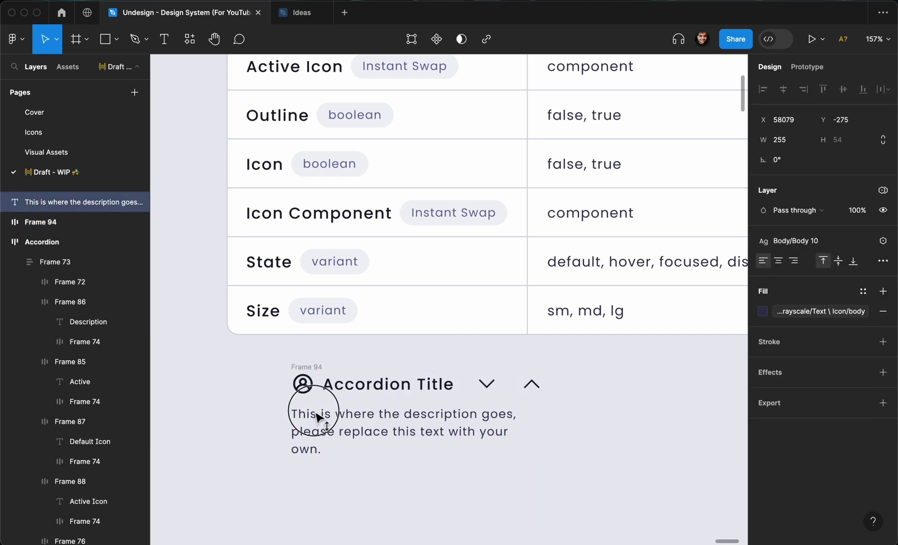
left_click(265, 363)
left_click_drag(265, 362, 600, 484)
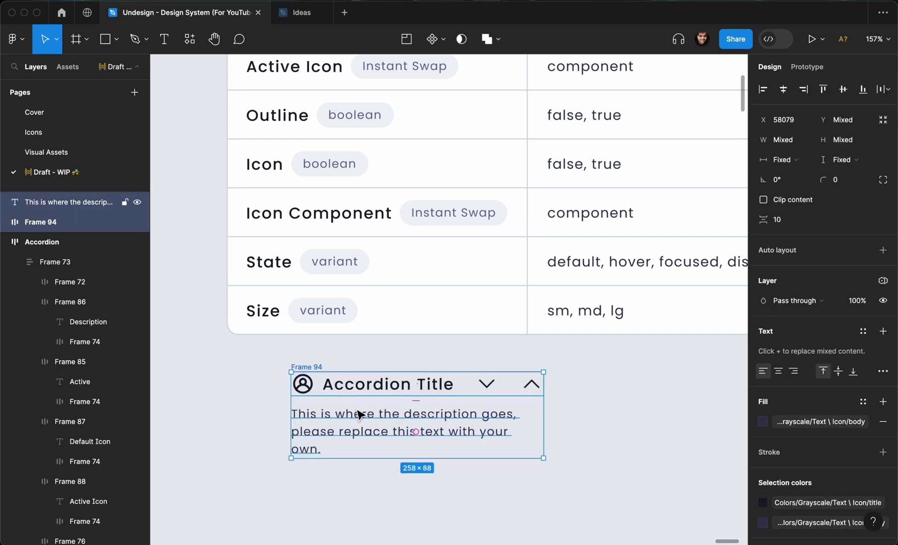
key("shift+a")
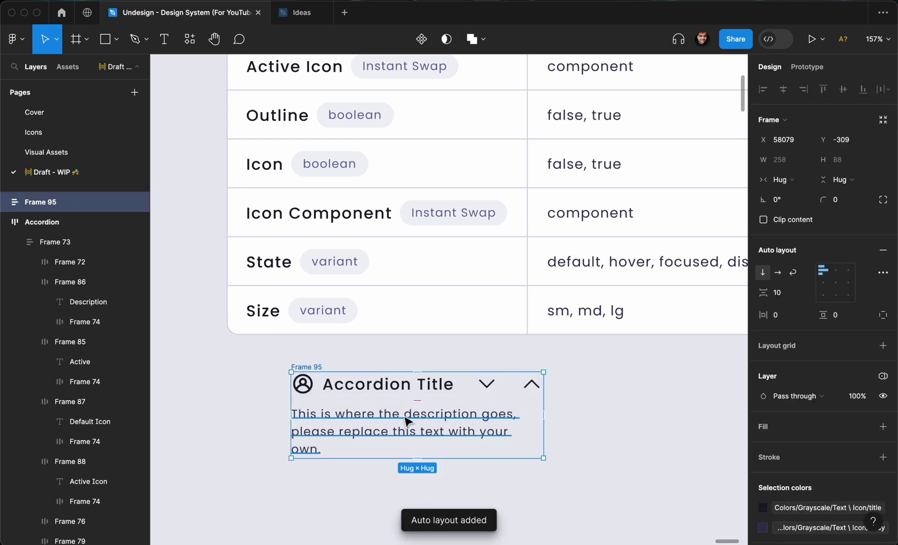
left_click(806, 293)
left_click(803, 332)
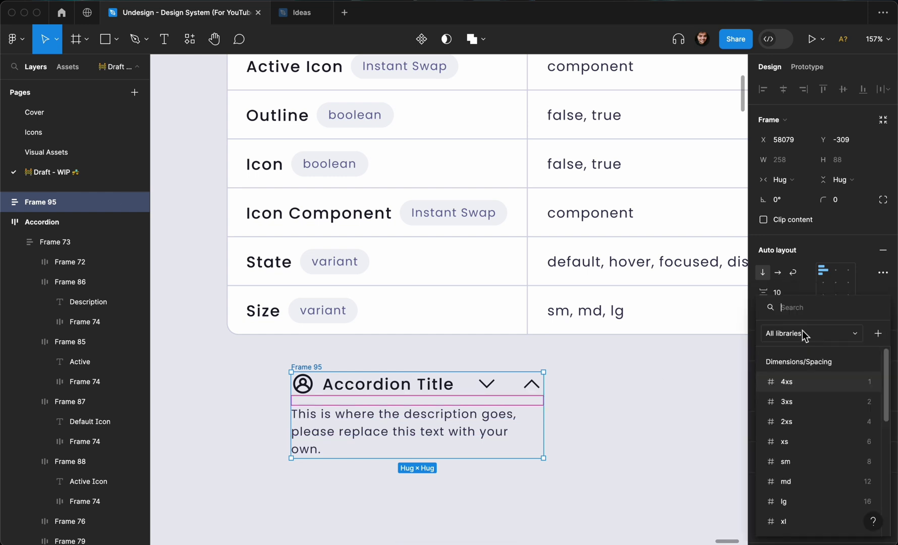
left_click(835, 477)
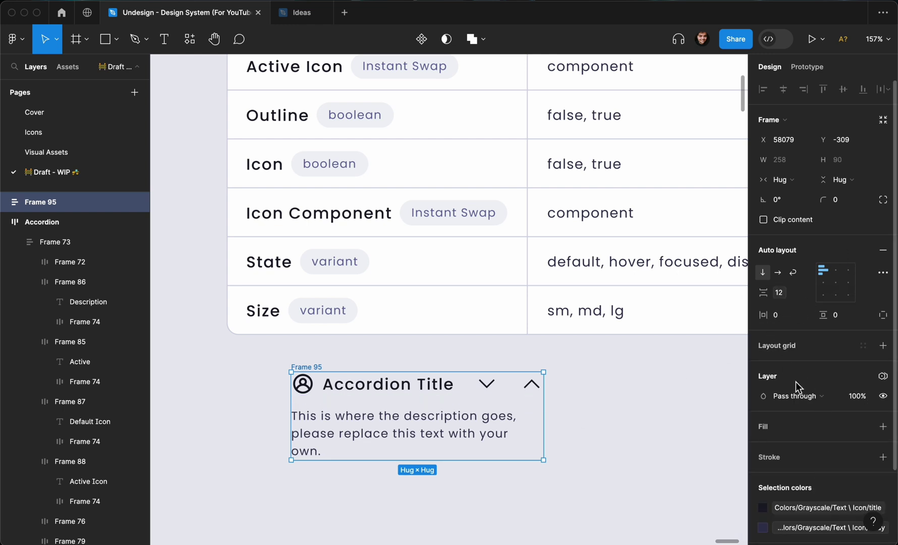
scroll(797, 387, "down", 1)
left_click(865, 416)
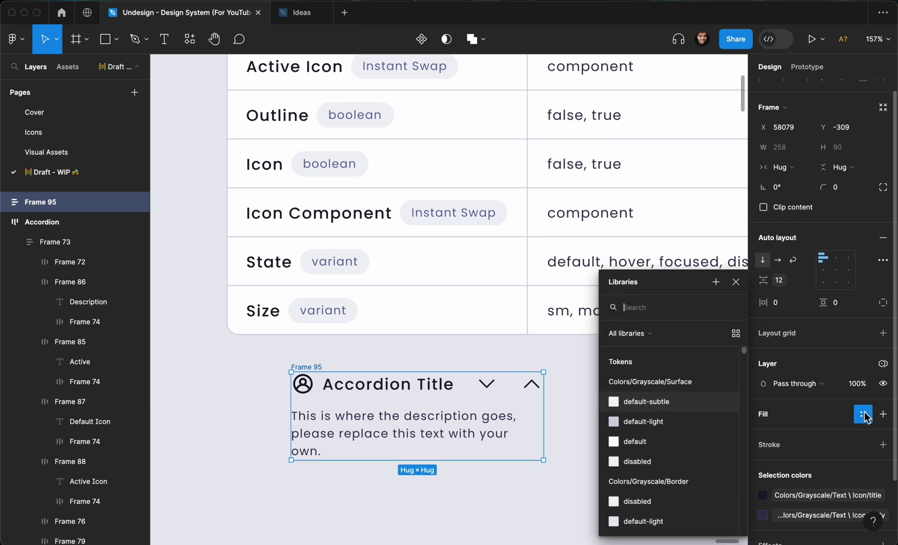
- Give Frame 95 the Surface/default-subtle fill and md horizontal and vertical padding
left_click(651, 403)
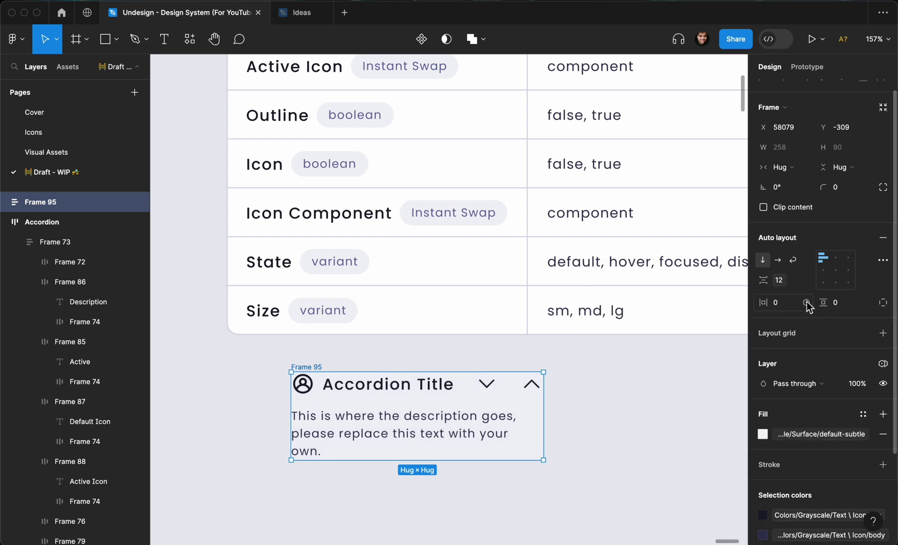
left_click(807, 302)
scroll(790, 416, "down", 1)
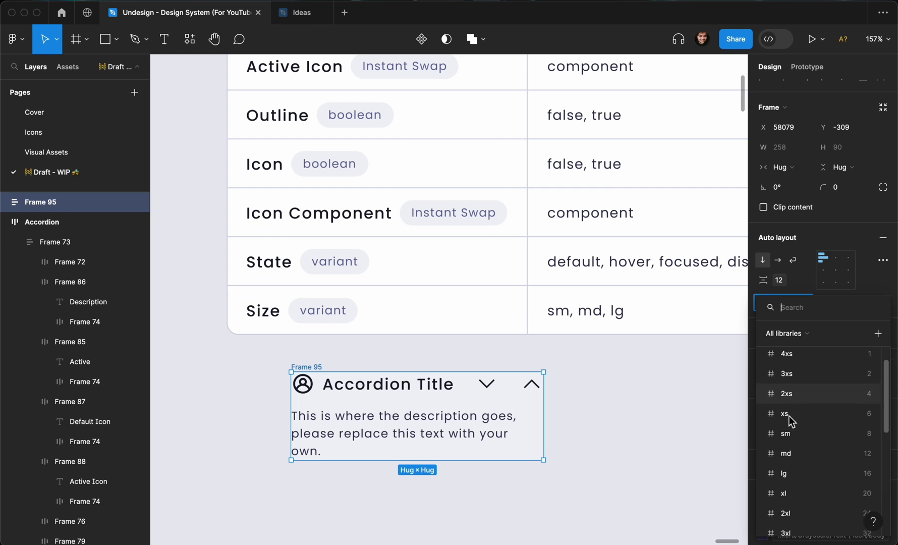
scroll(789, 416, "down", 1)
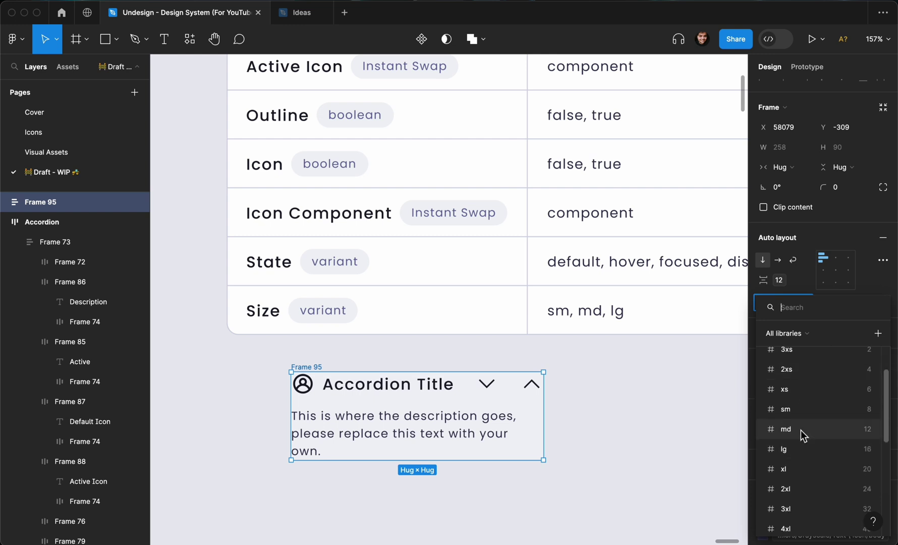
left_click(800, 430)
left_click(867, 303)
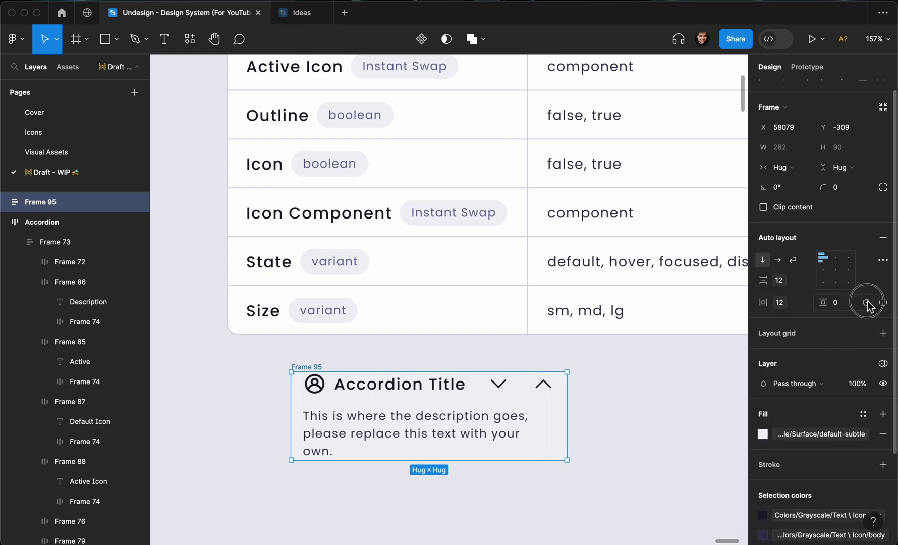
scroll(805, 439, "down", 1)
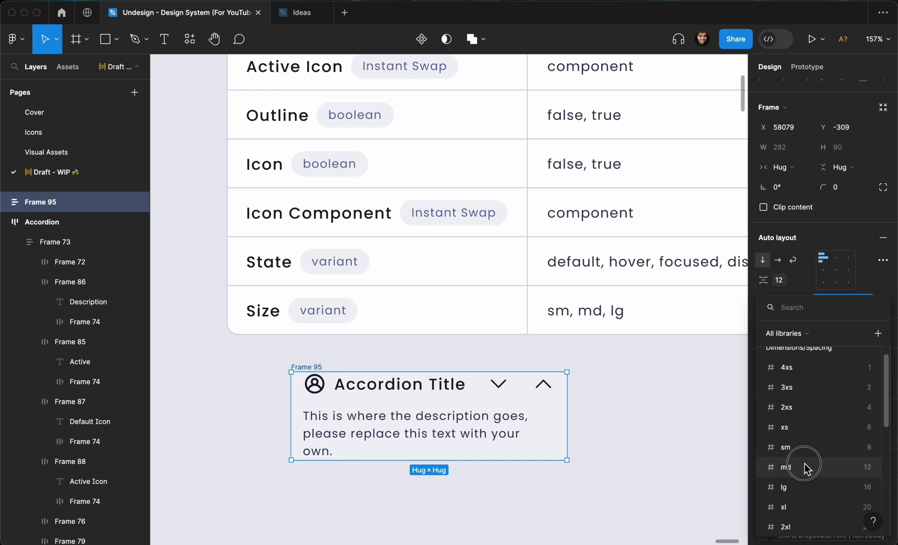
left_click(805, 463)
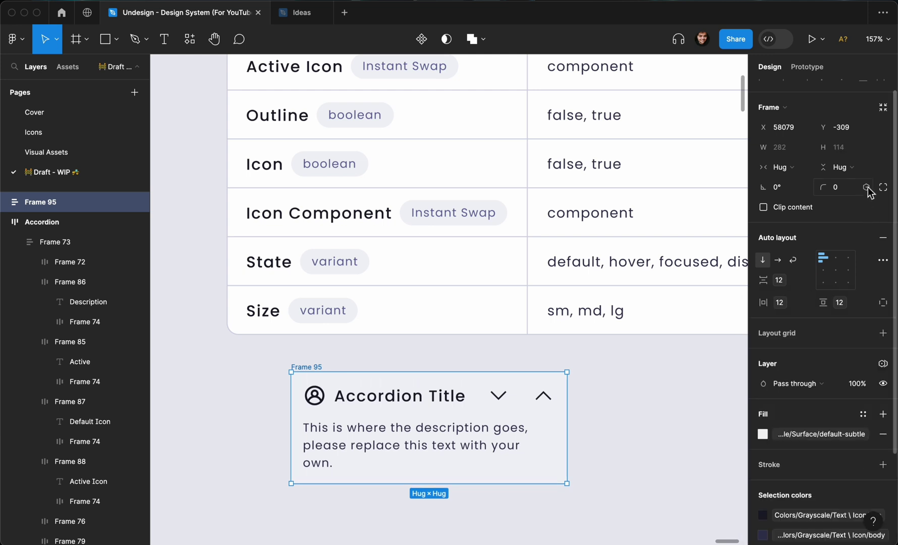
- Bind Frame 95's corner radius to the 2xl (12) radius variable
left_click(867, 187)
scroll(829, 342, "down", 5)
scroll(795, 313, "up", 1)
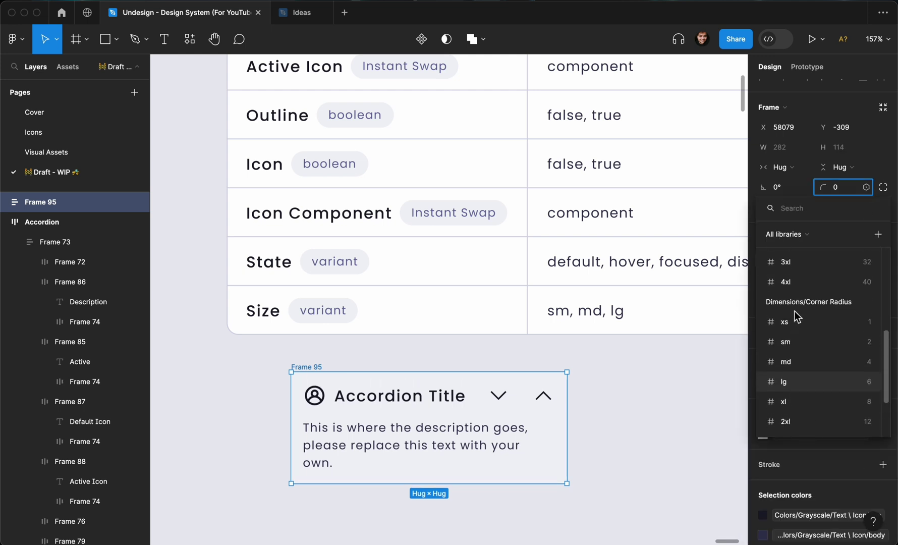
scroll(795, 316, "up", 1)
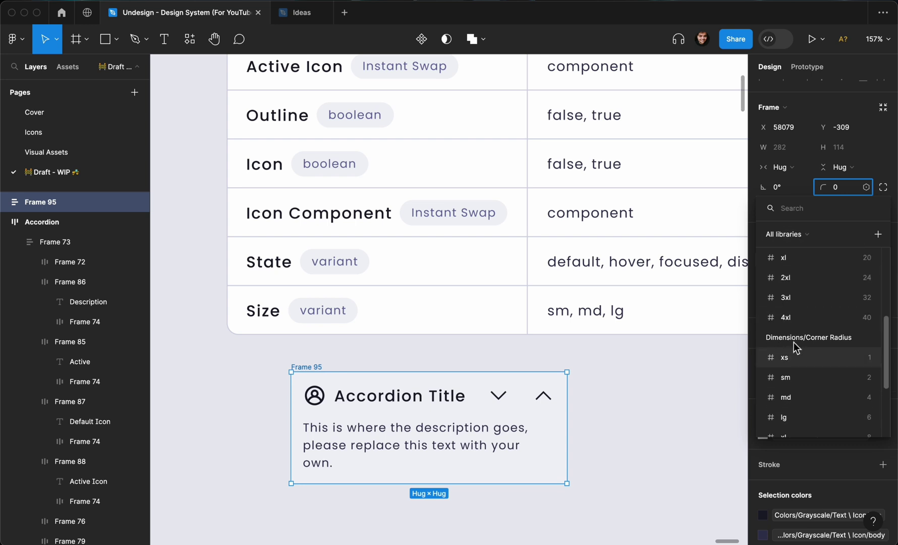
scroll(828, 341, "down", 3)
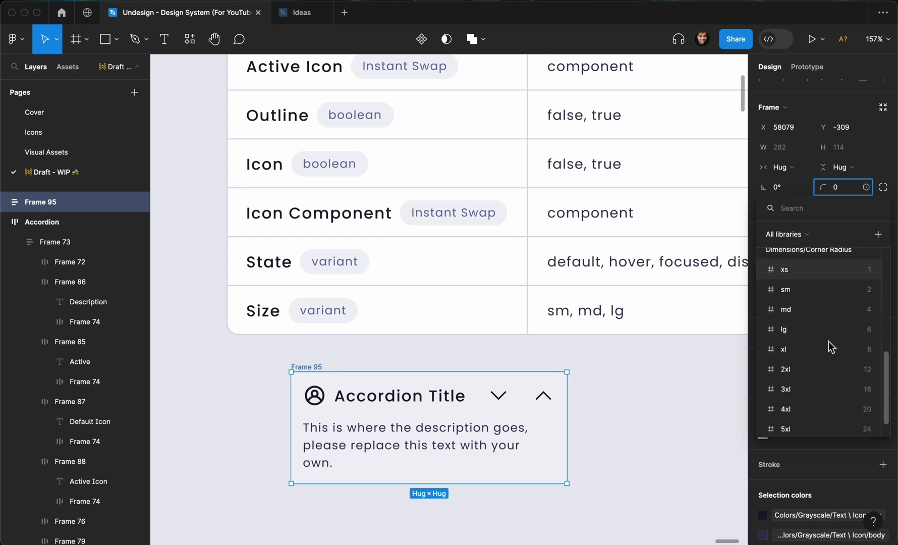
left_click(837, 358)
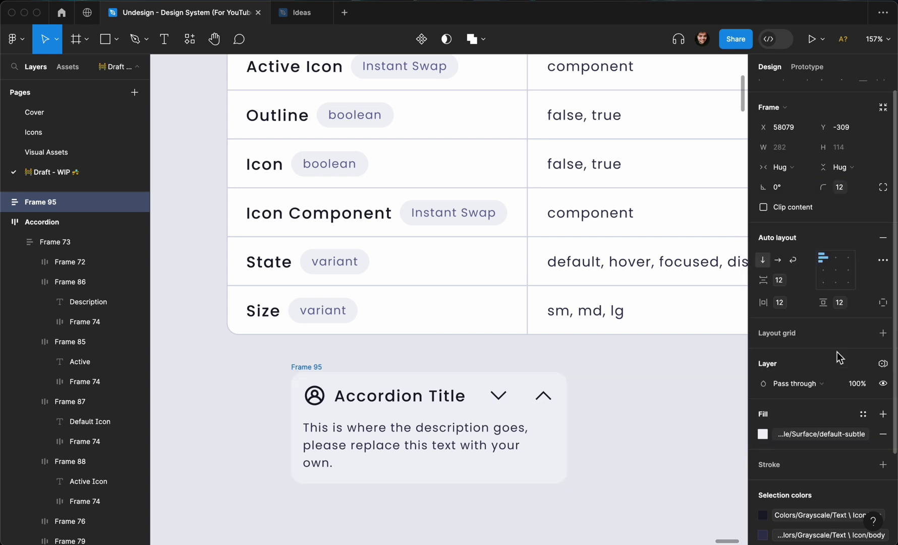
left_click(636, 387)
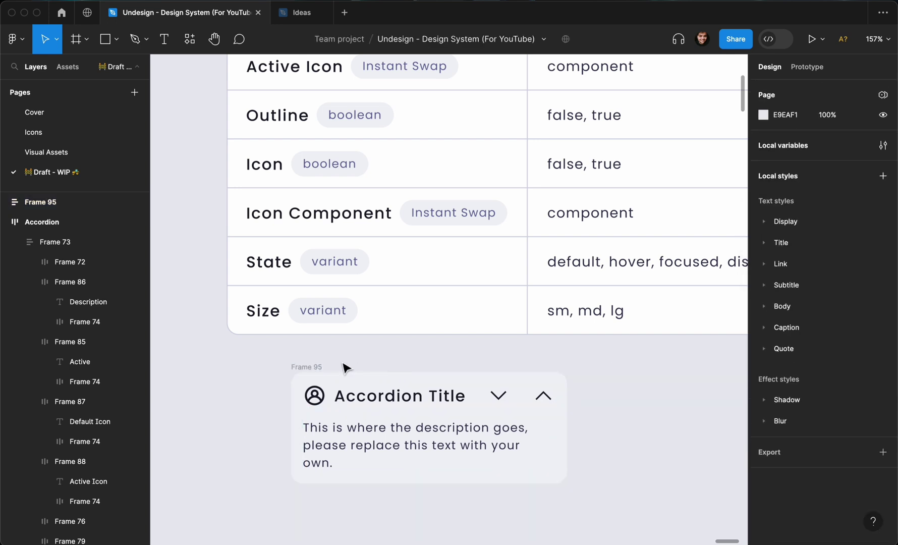
- Apply the subtitle colour style to both the down and up chevrons
left_click(315, 371)
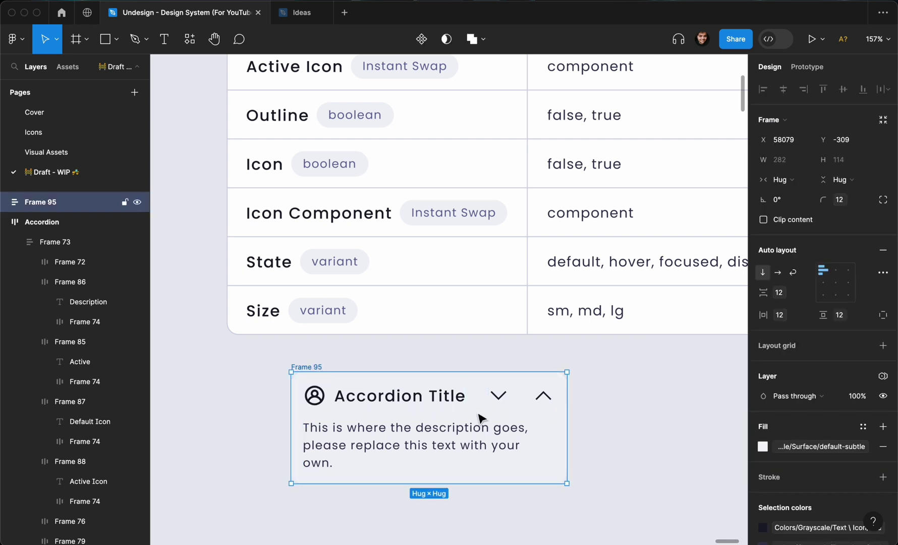
left_click(498, 396)
left_click(498, 396)
left_click(547, 403, "shift")
scroll(810, 407, "down", 2)
left_click(810, 451)
scroll(656, 463, "down", 1)
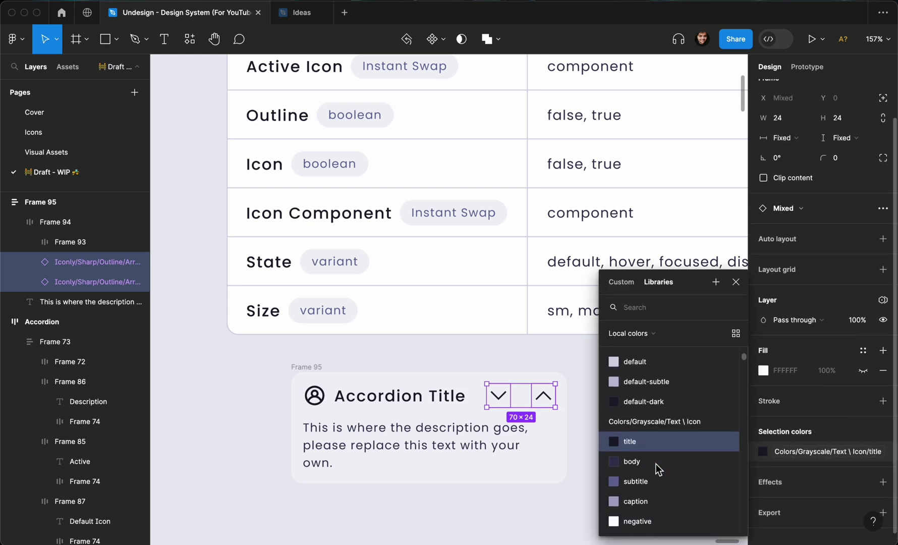
left_click(655, 475)
left_click(611, 395)
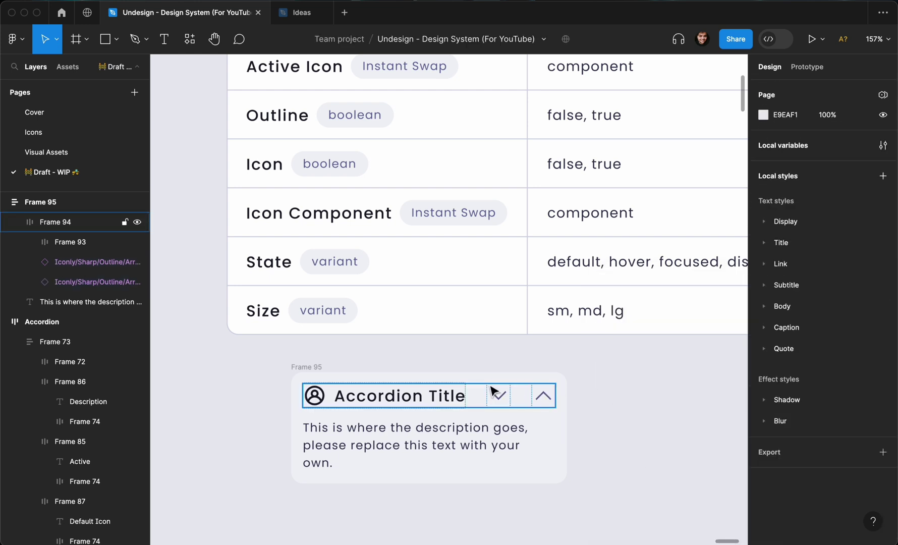
- Set the header row and description widths to Fill container
left_click(321, 368)
scroll(321, 367, "down", 2)
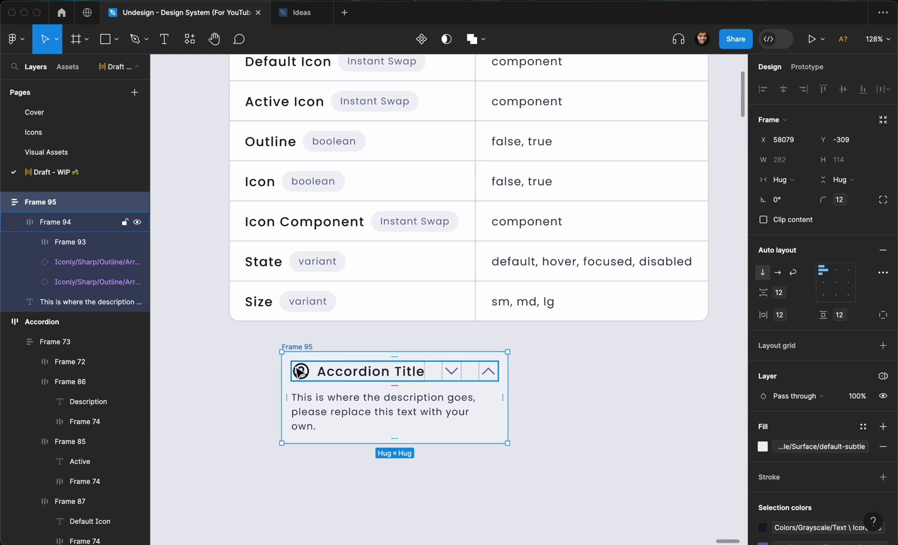
left_click(345, 411)
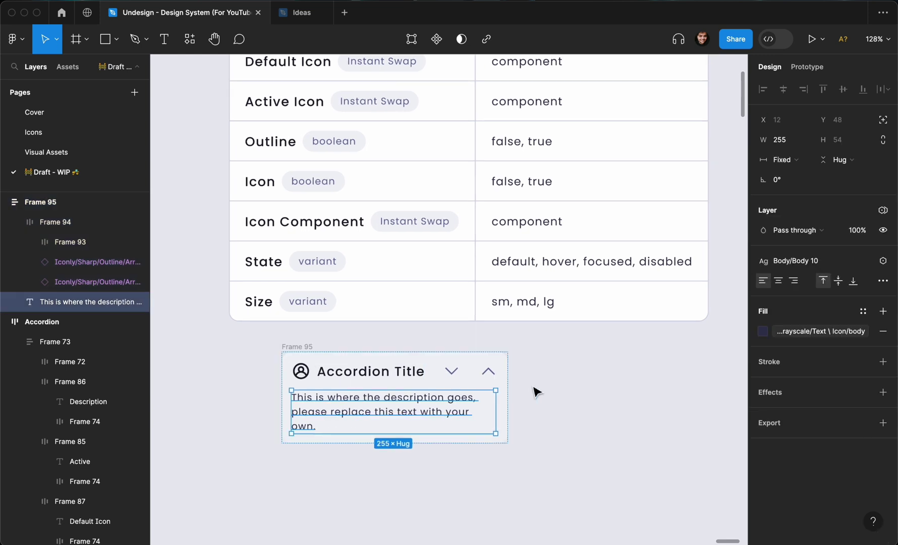
left_click(448, 376, "shift")
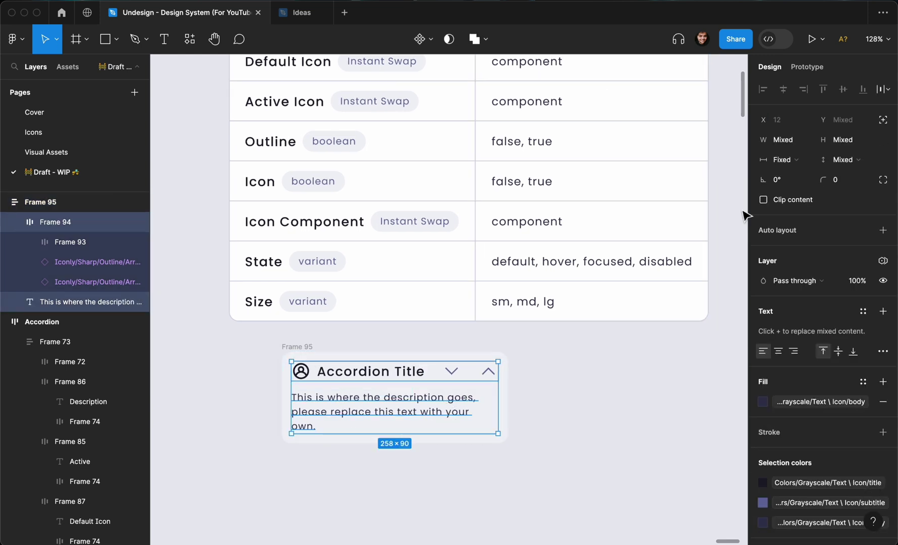
left_click(792, 161)
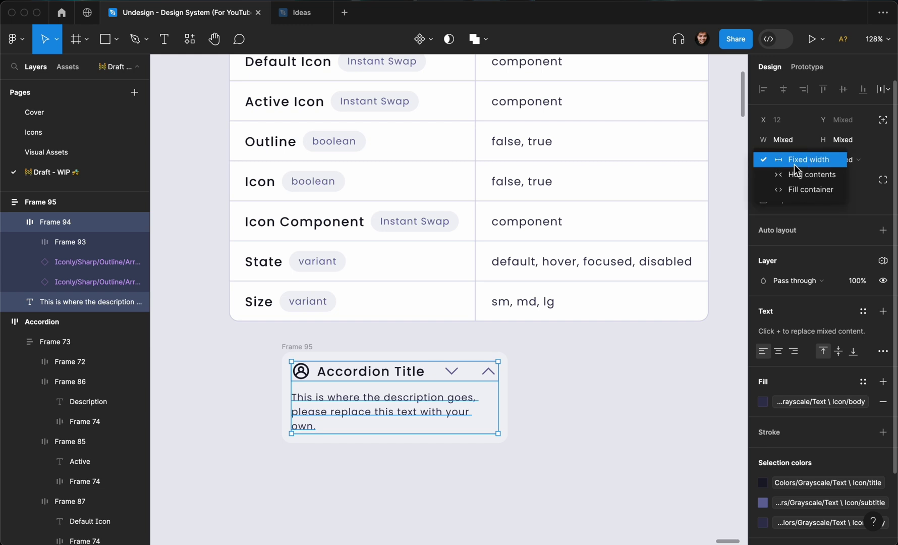
left_click(803, 191)
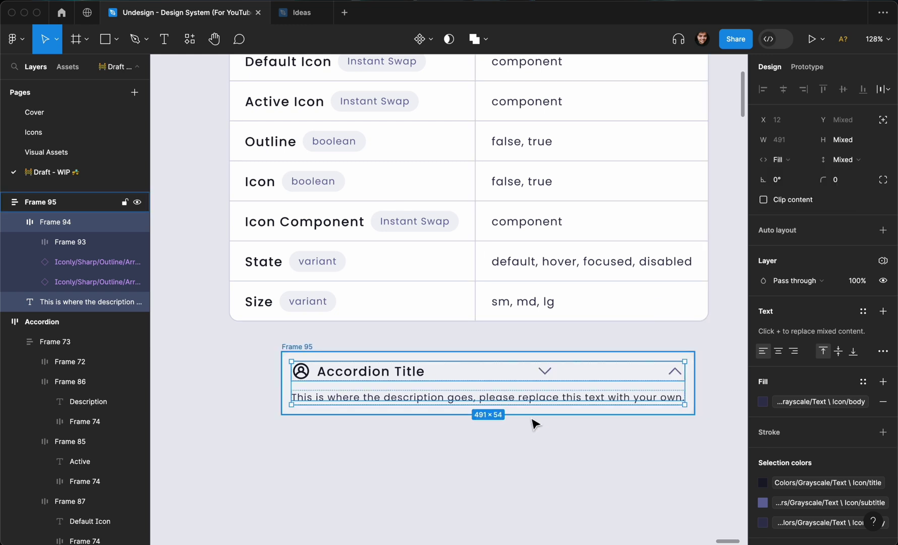
left_click(525, 439)
- Resize Frame 95 to 273 px wide and nudge it slightly left
left_click(303, 348)
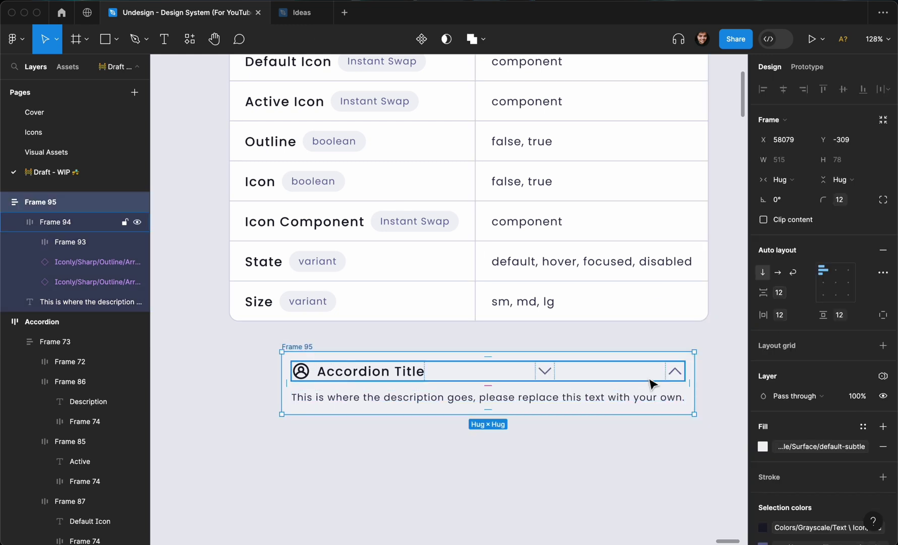
left_click_drag(695, 381, 502, 411)
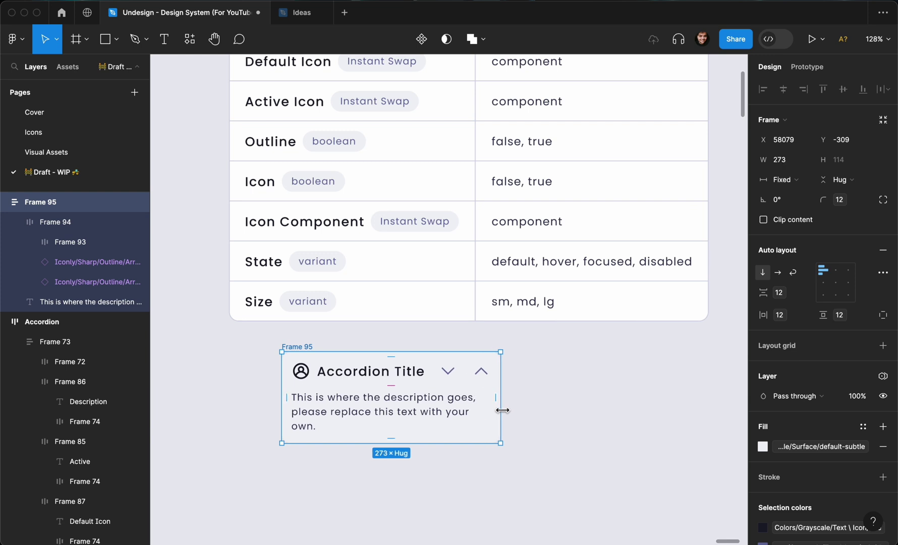
left_click(568, 407)
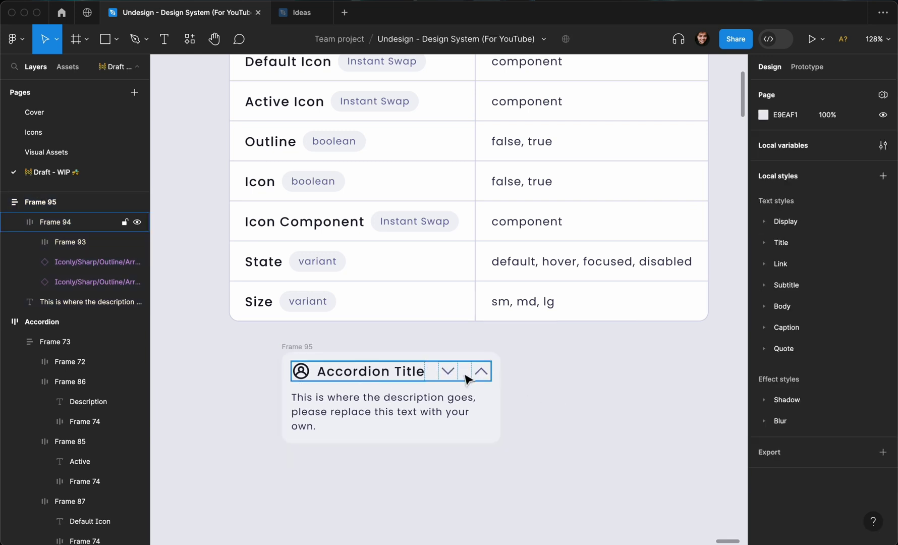
left_click_drag(310, 347, 288, 345)
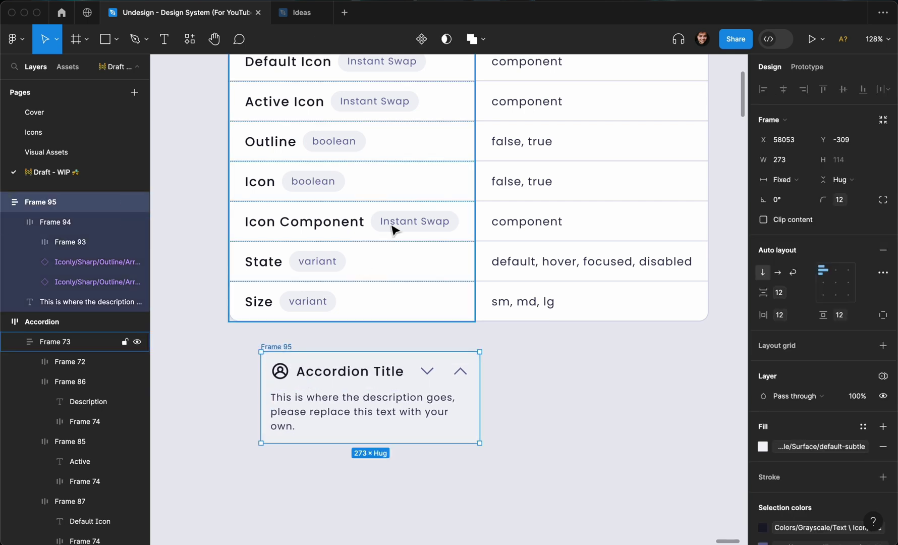
- Turn Frame 95 into a component and rename it Accordion
left_click(420, 40)
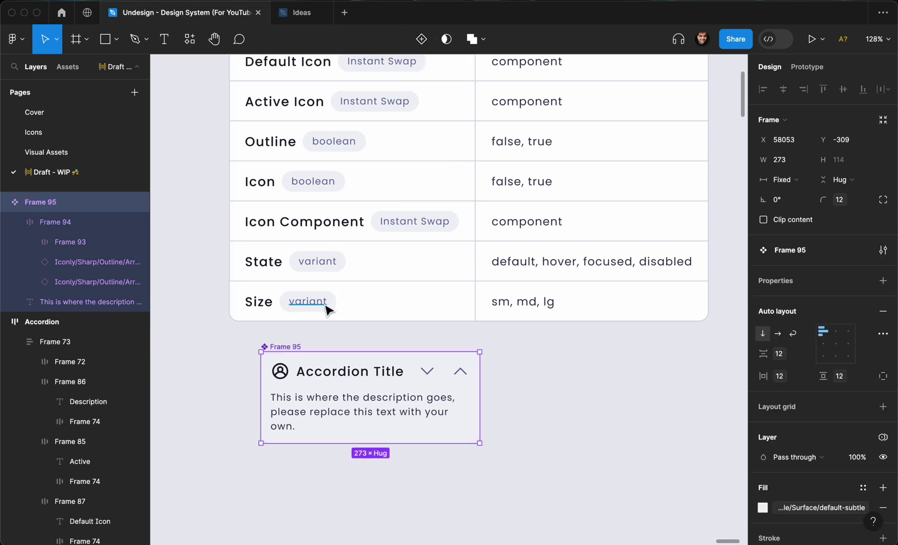
key("super+r")
type("Ad")
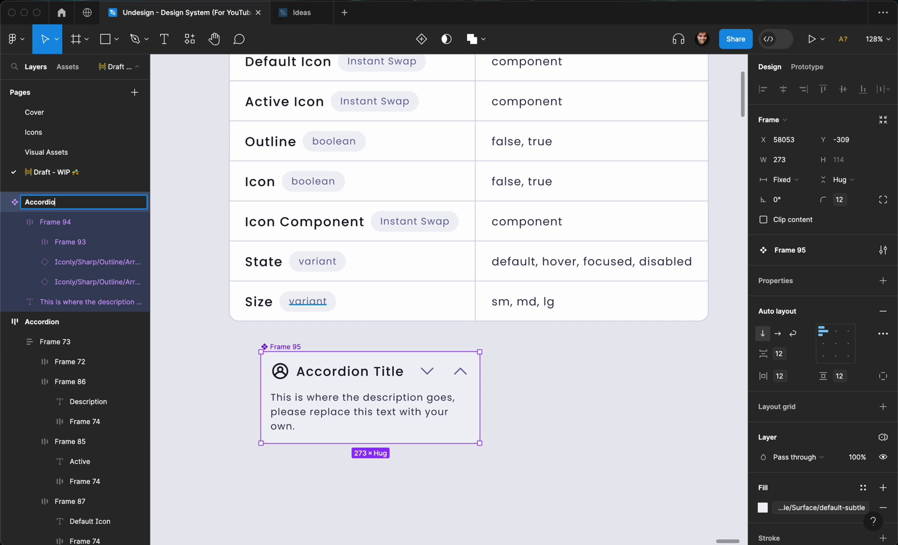
key("Return")
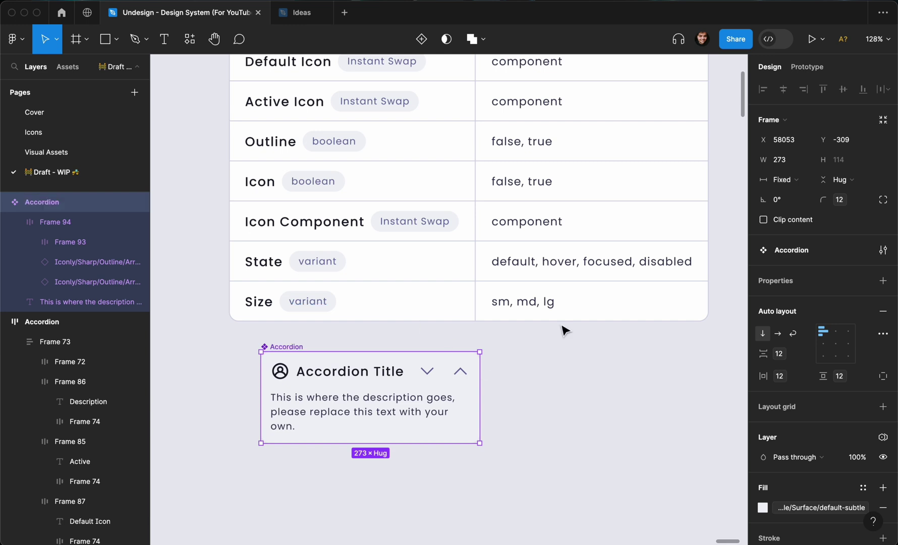
scroll(491, 279, "down", 3)
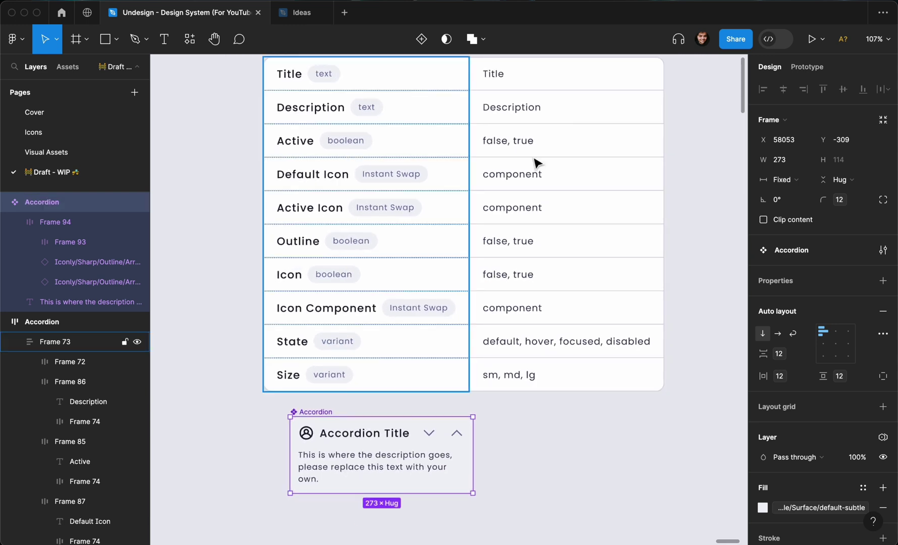
- Add a Title text property with the default value 'Accordion Title'
left_click(883, 281)
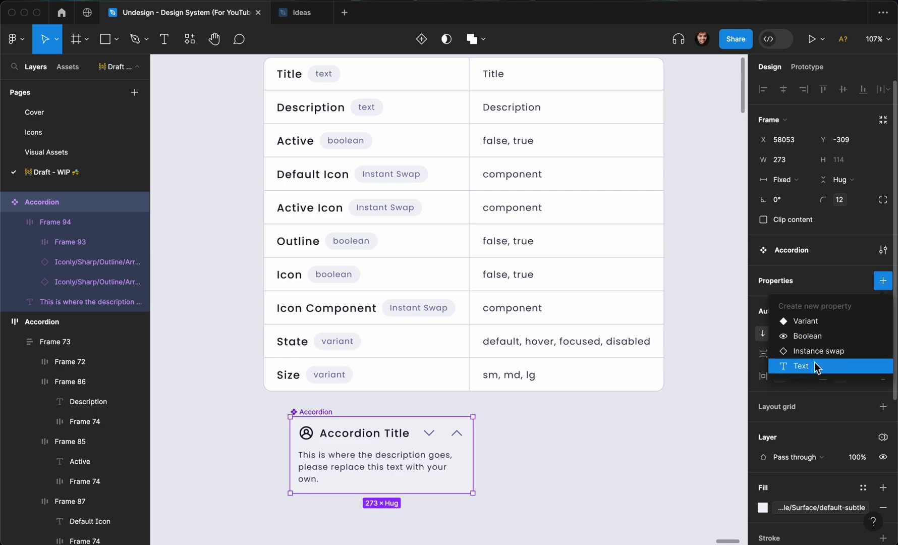
left_click(816, 365)
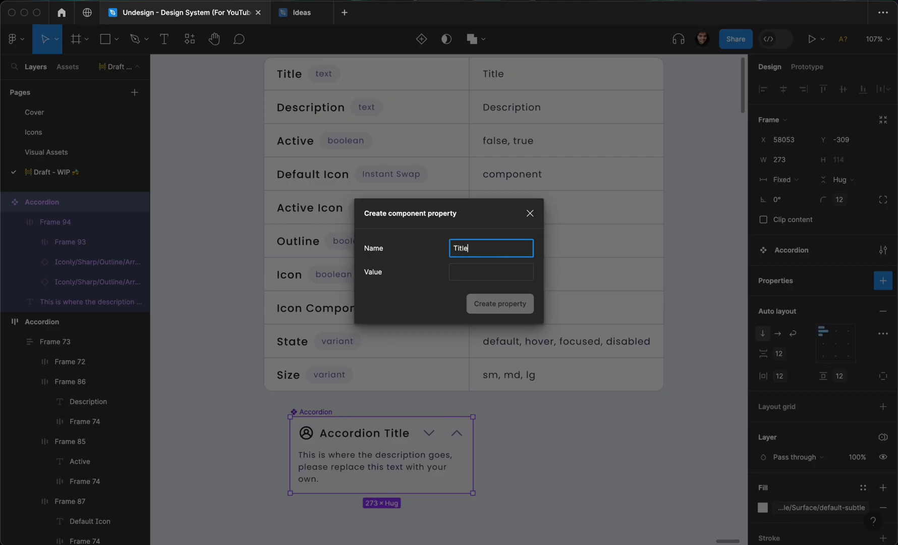
left_click(499, 273)
type("Accordion Title")
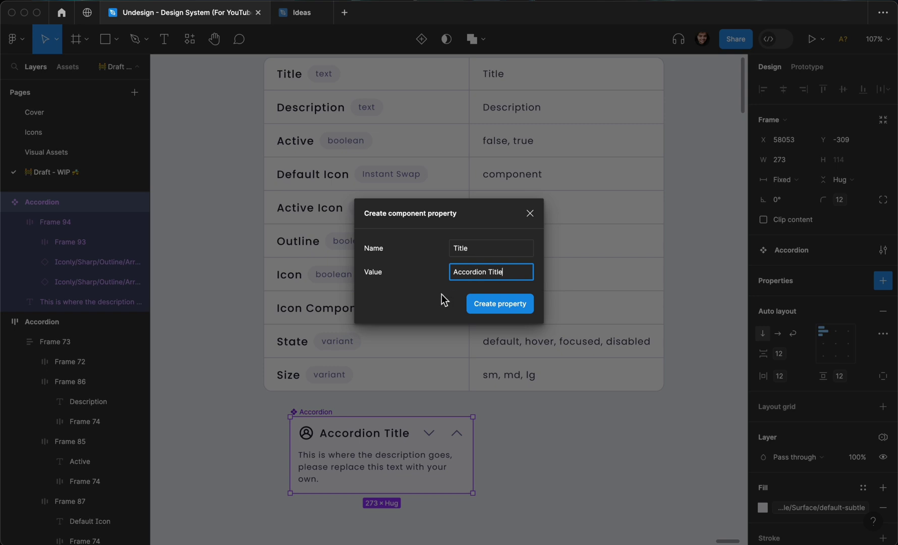
left_click(488, 309)
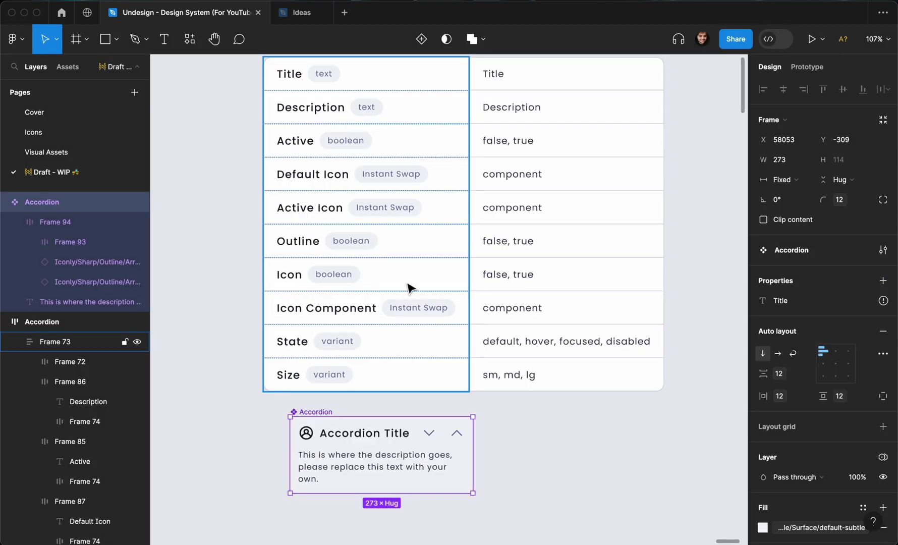
- Select the accordion's description text to copy it, then reselect the Accordion component
left_click(339, 465)
double_click(337, 460)
key("ctrl+c")
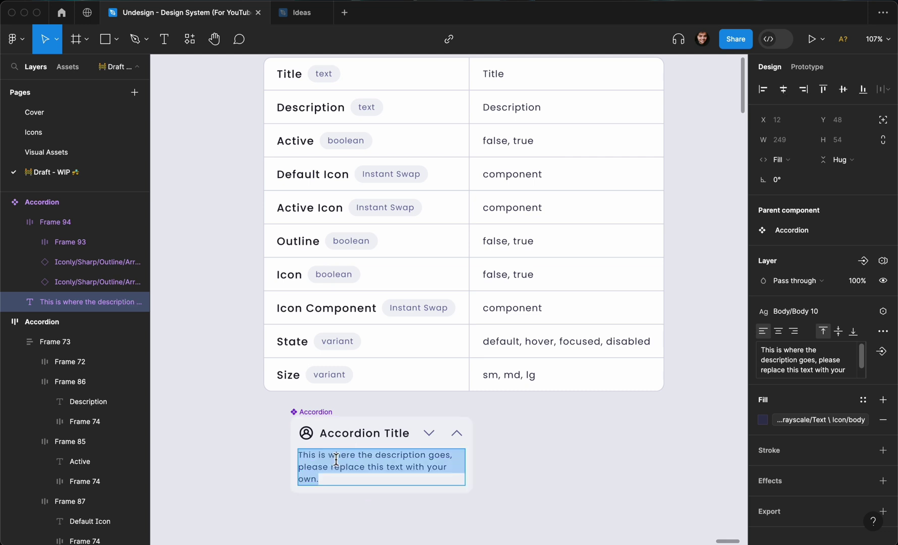
left_click(295, 412)
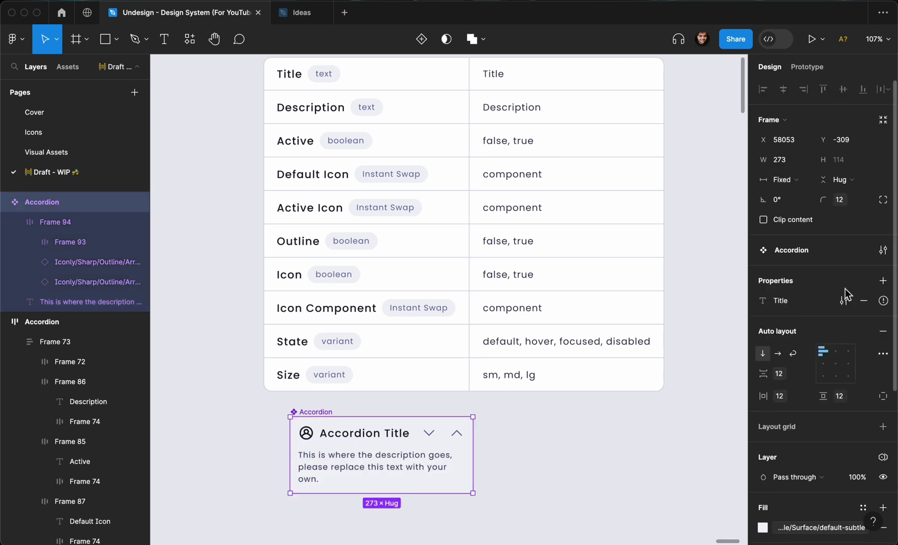
left_click(878, 280)
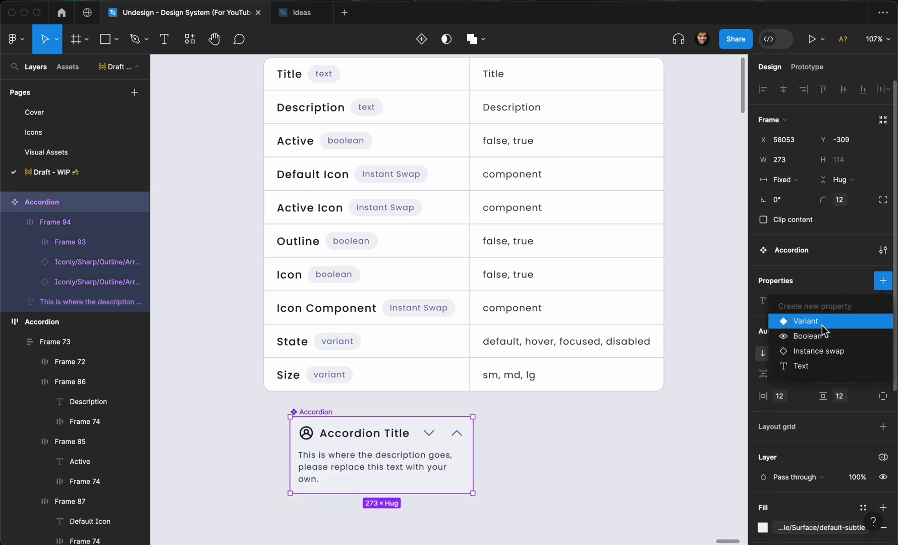
- Add a Description text property whose default value is the pasted description sentence
left_click(811, 365)
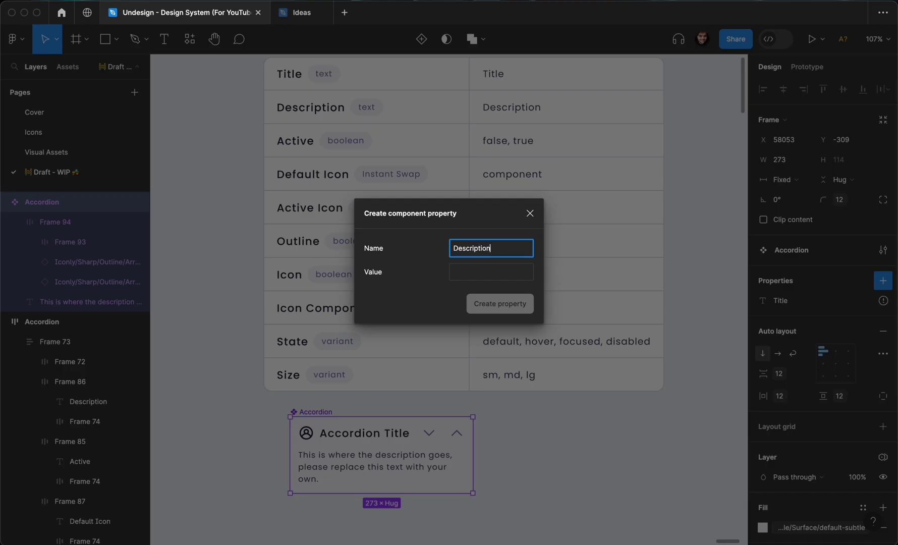
left_click(499, 273)
key("ctrl+v")
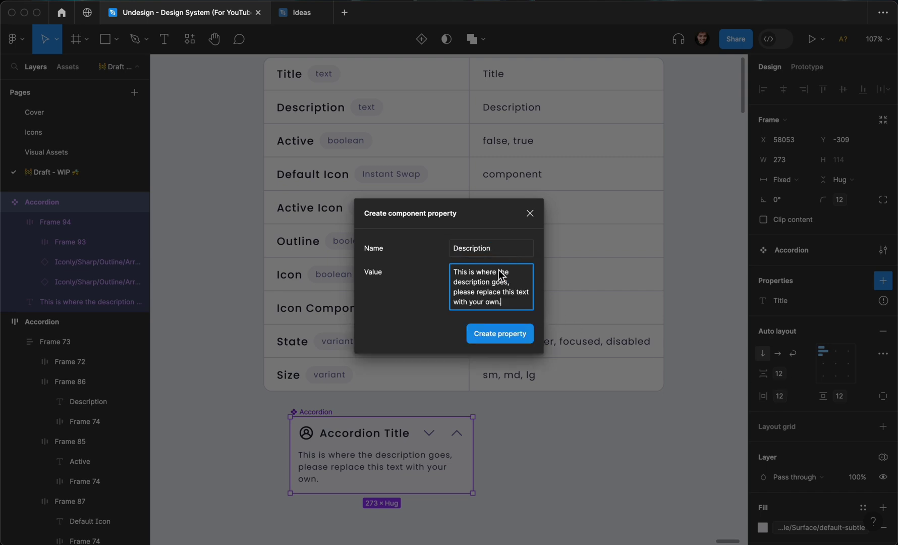
left_click(503, 337)
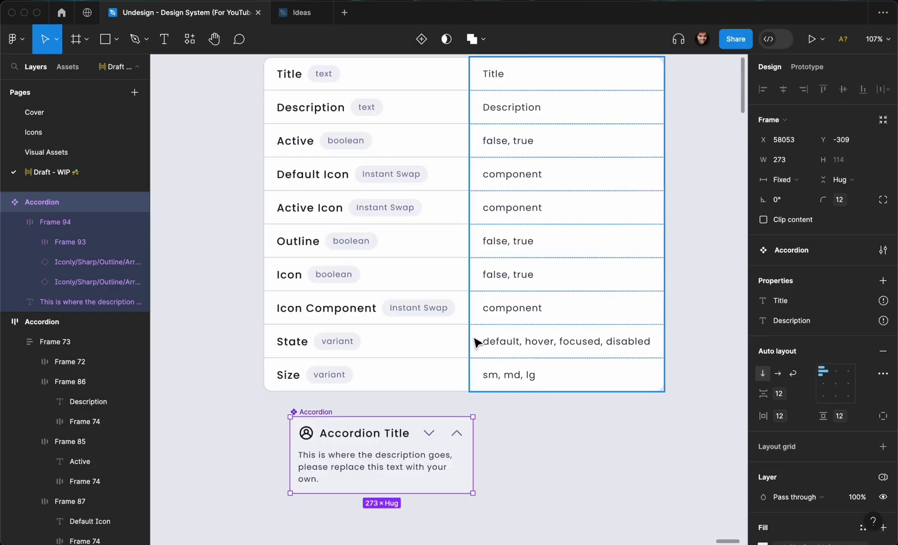
- Bind Title to the heading text layer and Description to the body text layer
double_click(398, 433)
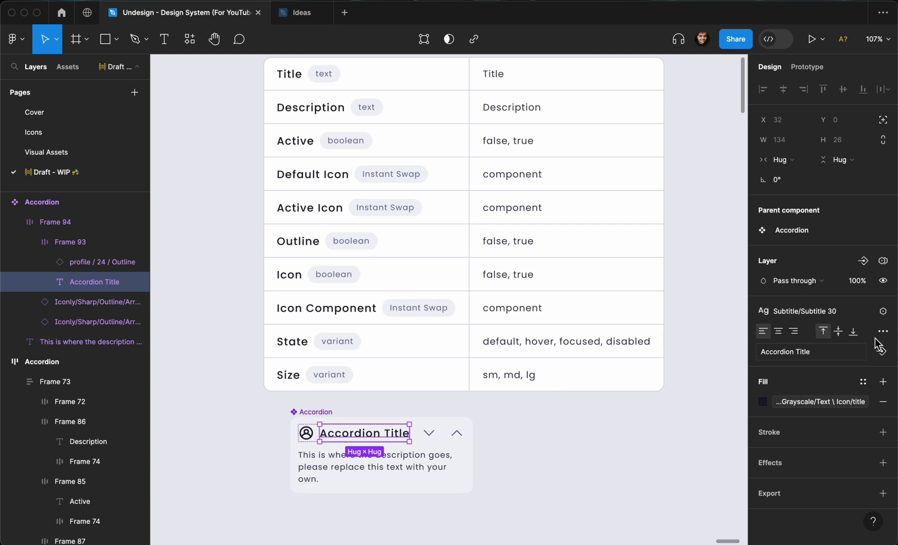
left_click(881, 353)
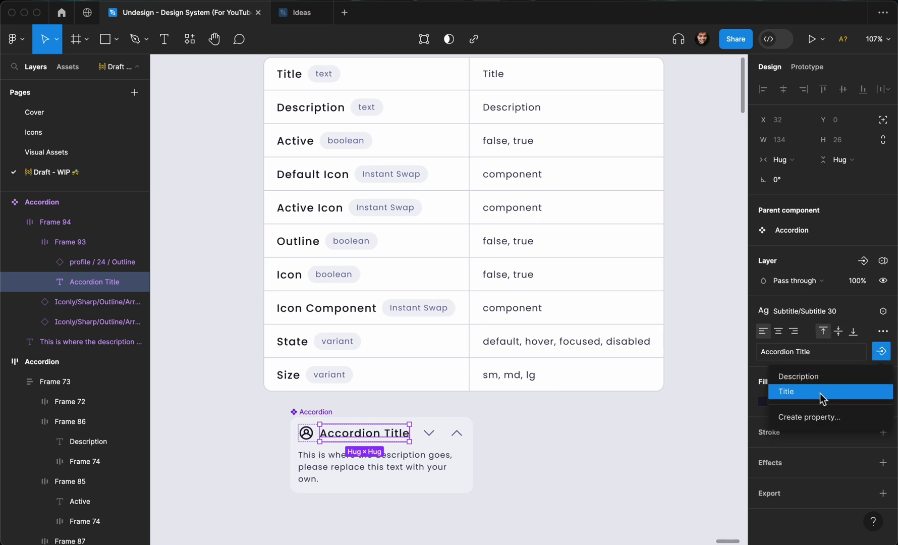
key("Return")
left_click(345, 465)
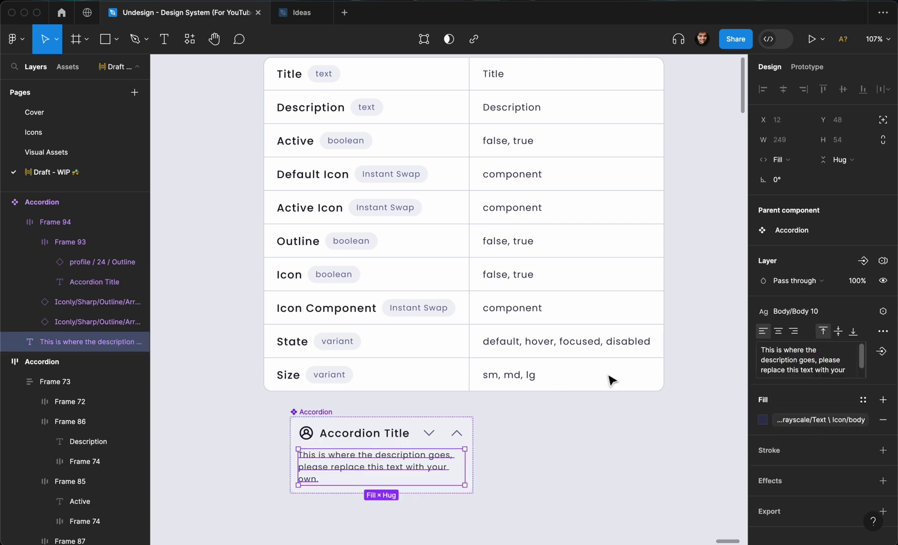
left_click(880, 352)
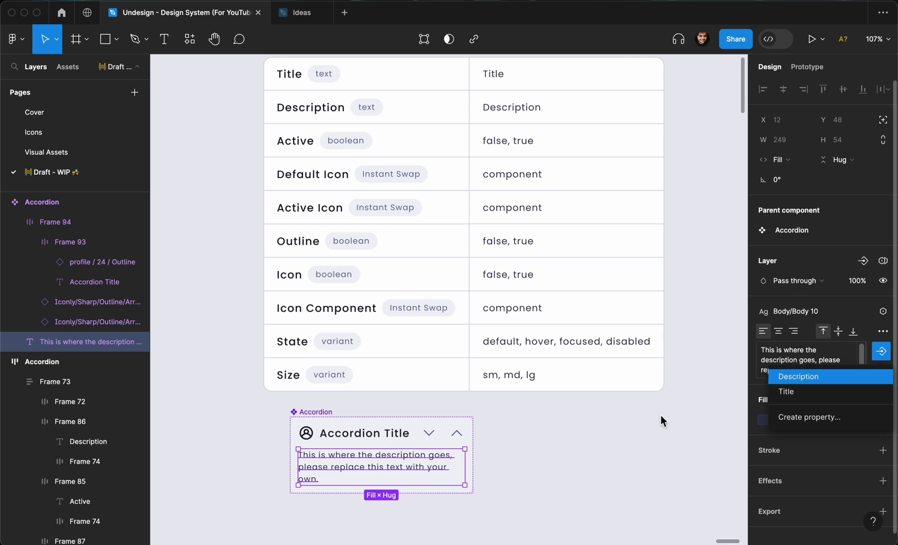
key("Return")
left_click(513, 453)
left_click(308, 430)
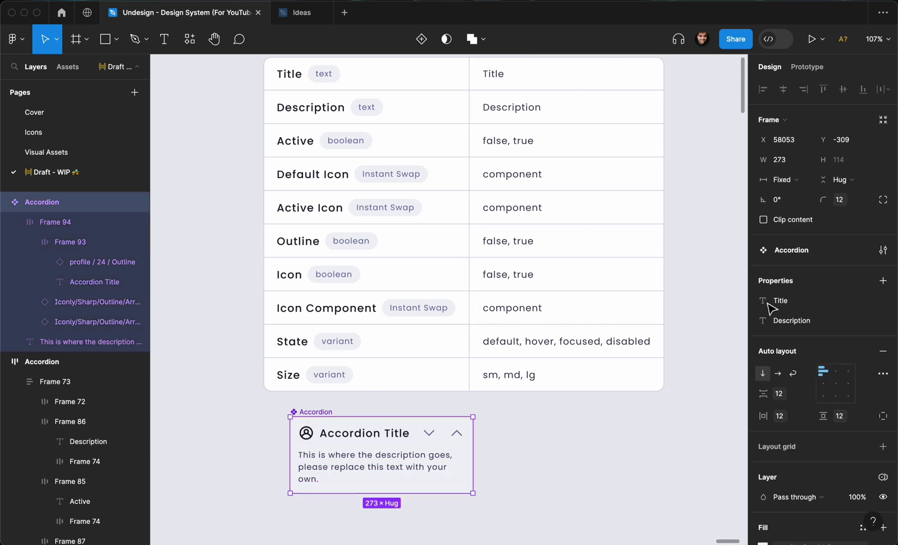
- Add a Left Icon instance-swap property defaulting to the profile / 24 / Outline icon
left_click(883, 281)
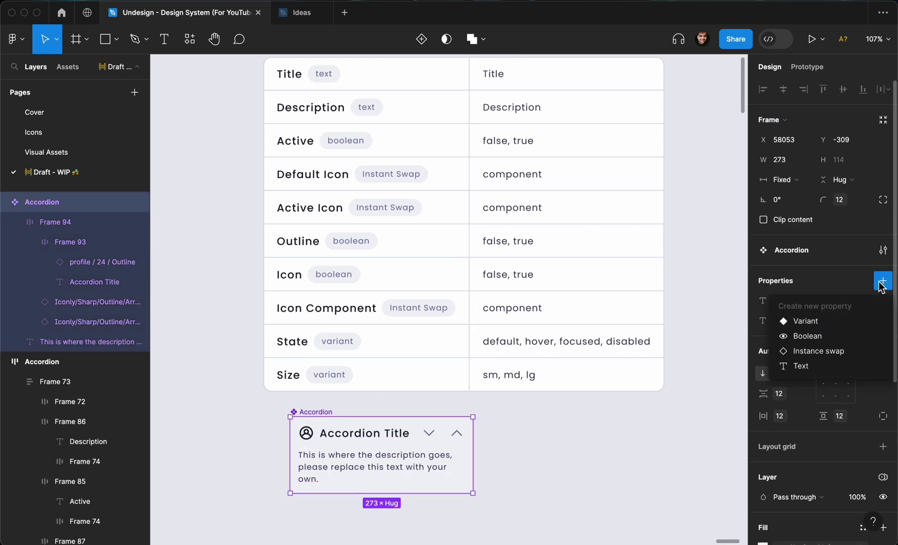
left_click(813, 353)
type("Left Icon")
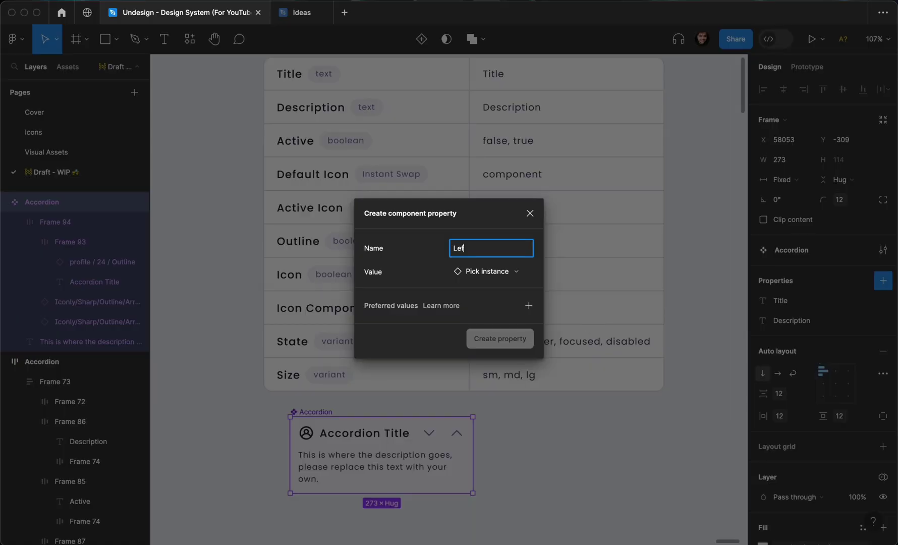
left_click(497, 273)
type("profile")
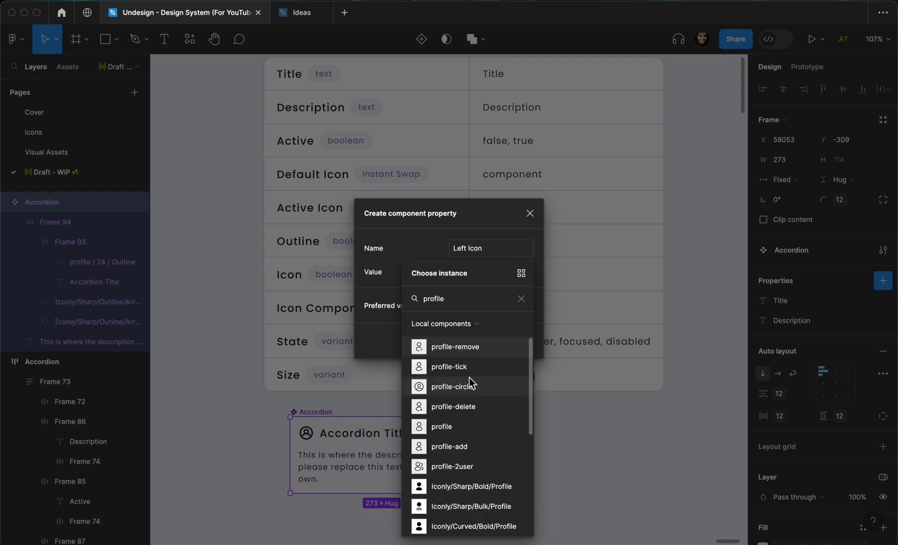
left_click(448, 521)
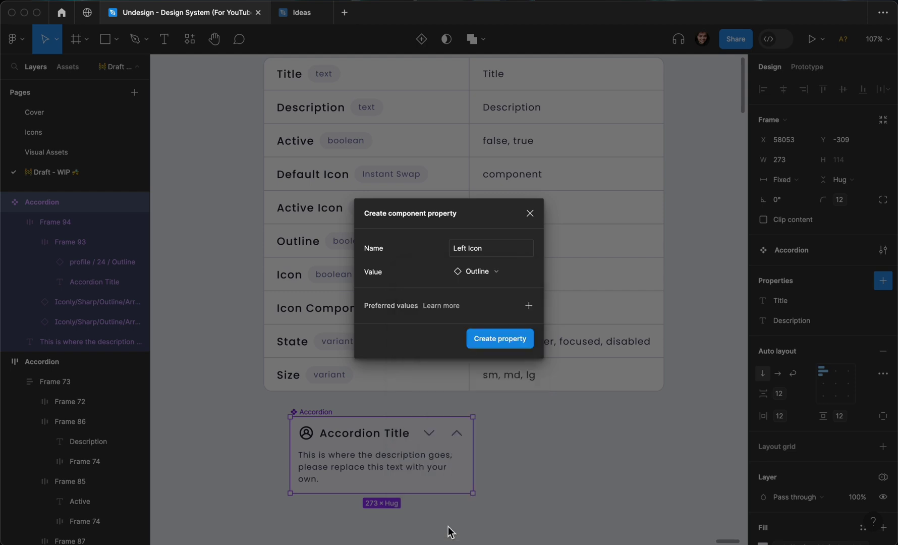
left_click(507, 348)
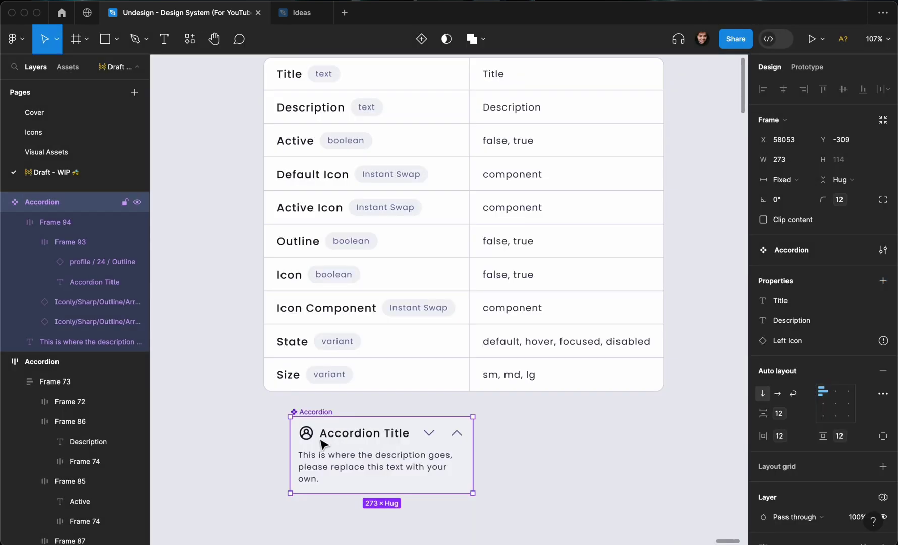
- Bind Left Icon to the header's profile icon, then reselect the Accordion component
double_click(304, 437)
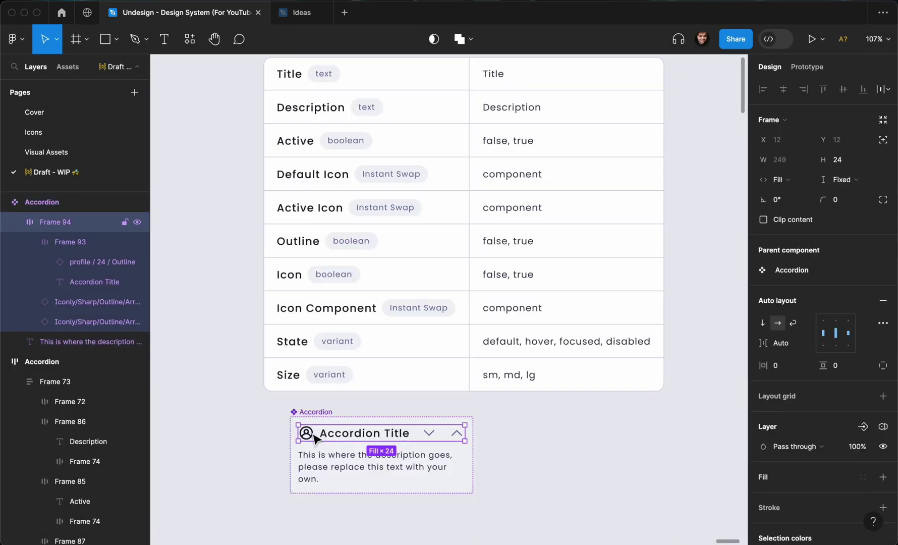
double_click(307, 434)
left_click(312, 437)
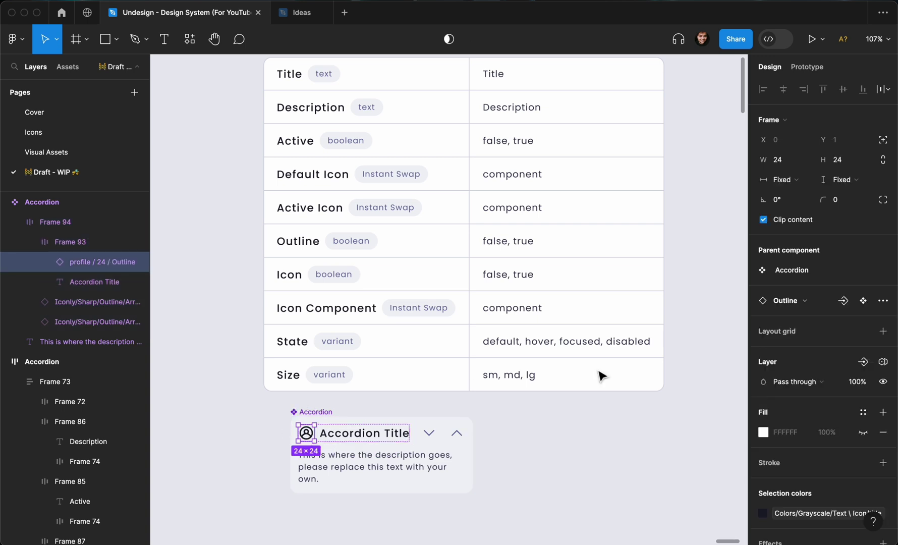
left_click(842, 301)
left_click(811, 327)
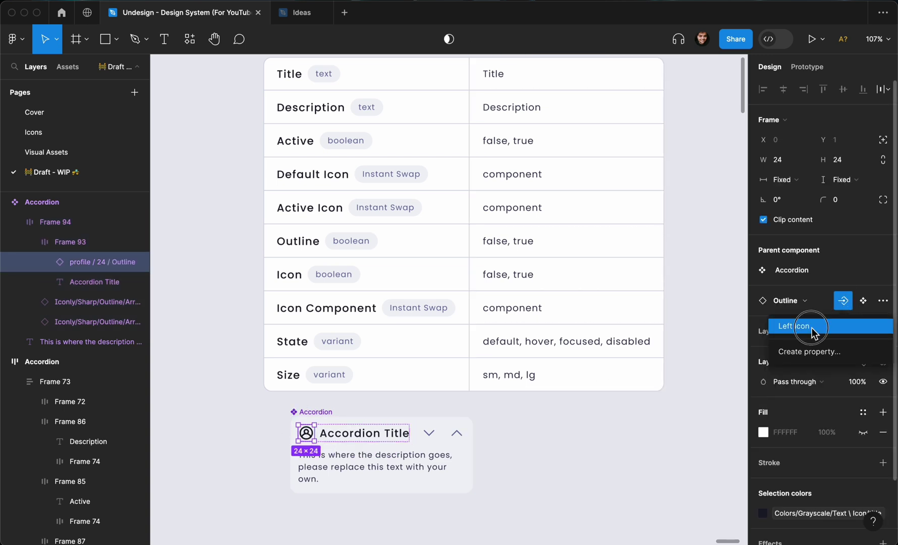
left_click(355, 423)
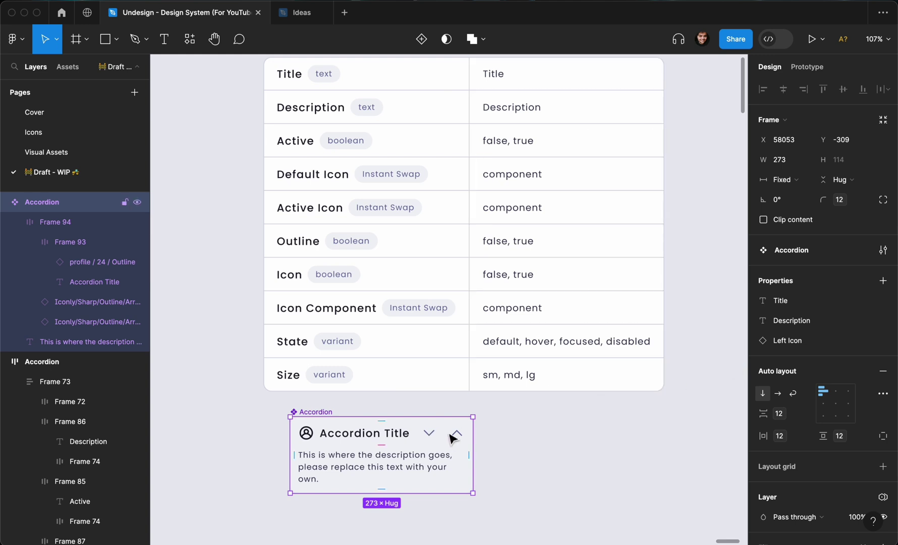
- Create an instance-swap property named Active Icon, searching 'up' and choosing Arrow - Up 2 as default
left_click(883, 281)
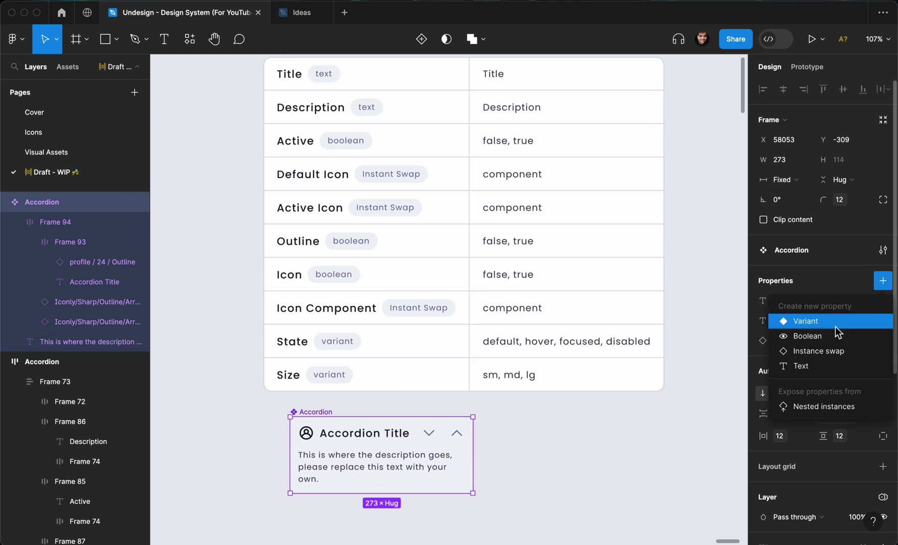
left_click(831, 350)
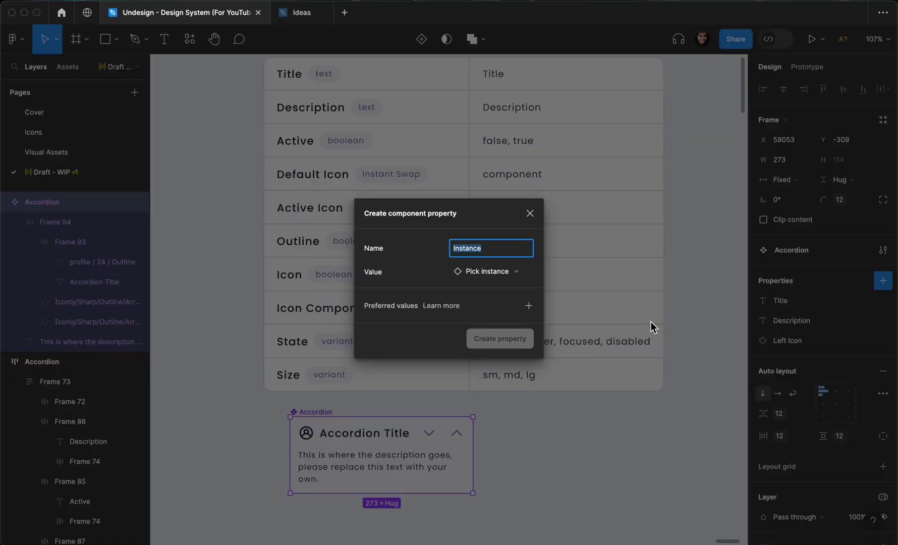
type("Active Icon")
left_click(466, 271)
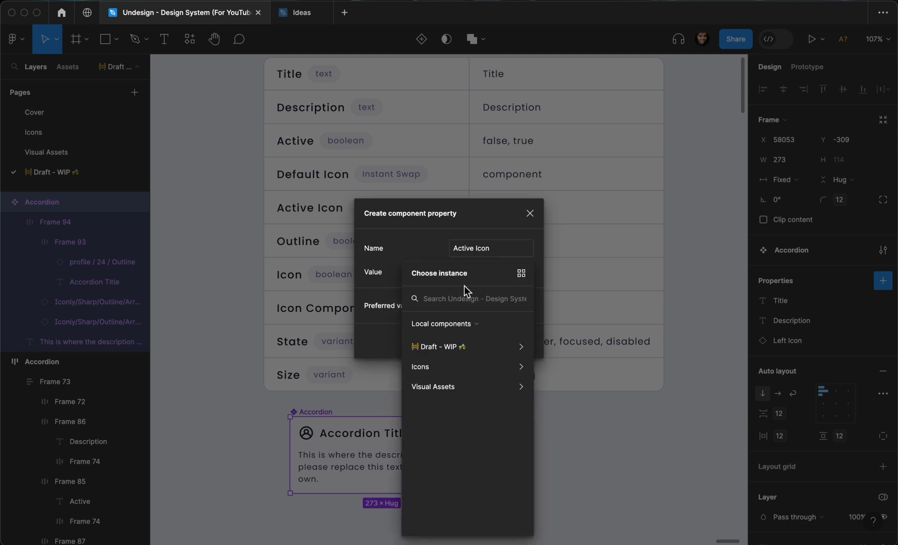
type("up")
scroll(459, 394, "down", 5)
scroll(458, 394, "down", 10)
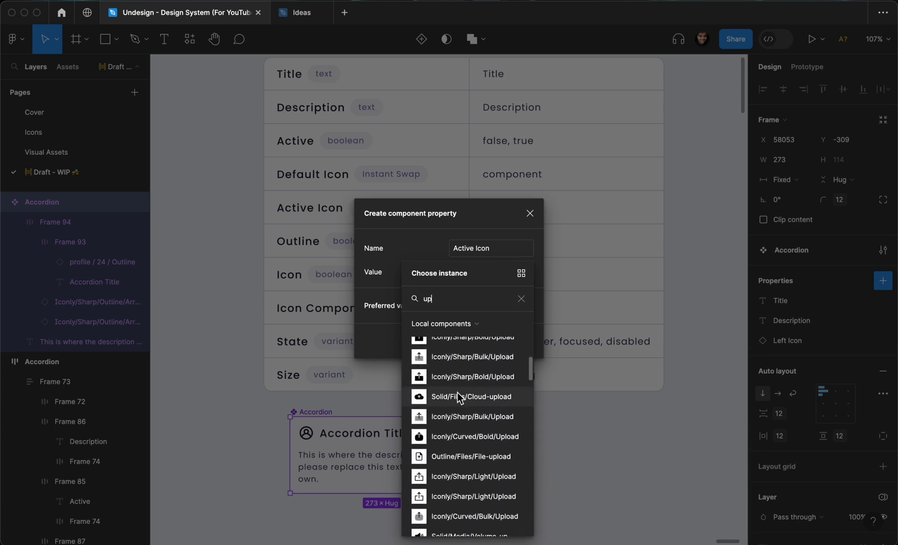
scroll(457, 392, "down", 10)
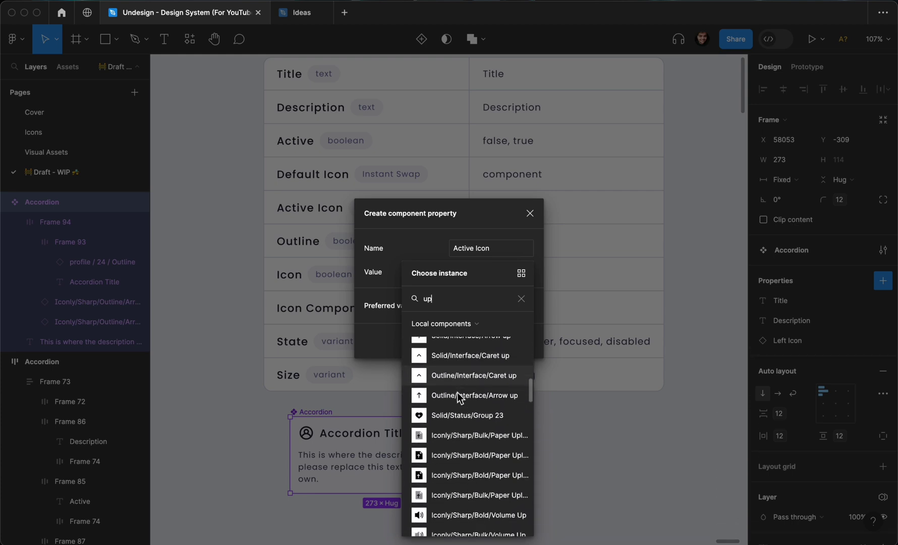
scroll(457, 405, "down", 10)
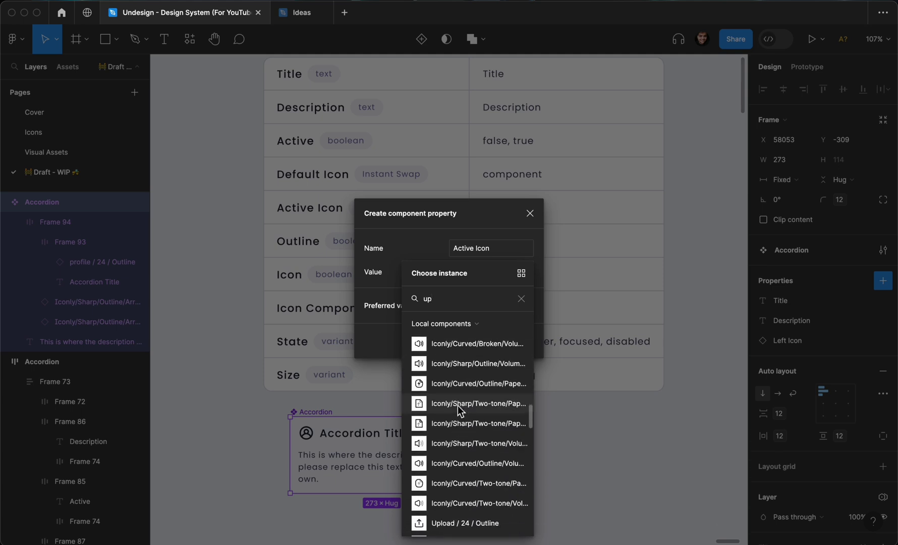
scroll(458, 409, "down", 8)
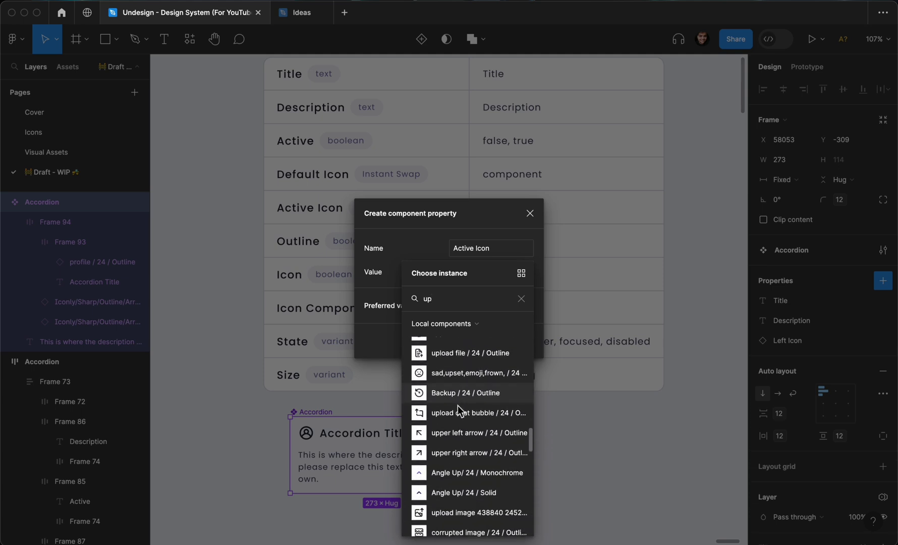
scroll(459, 409, "down", 10)
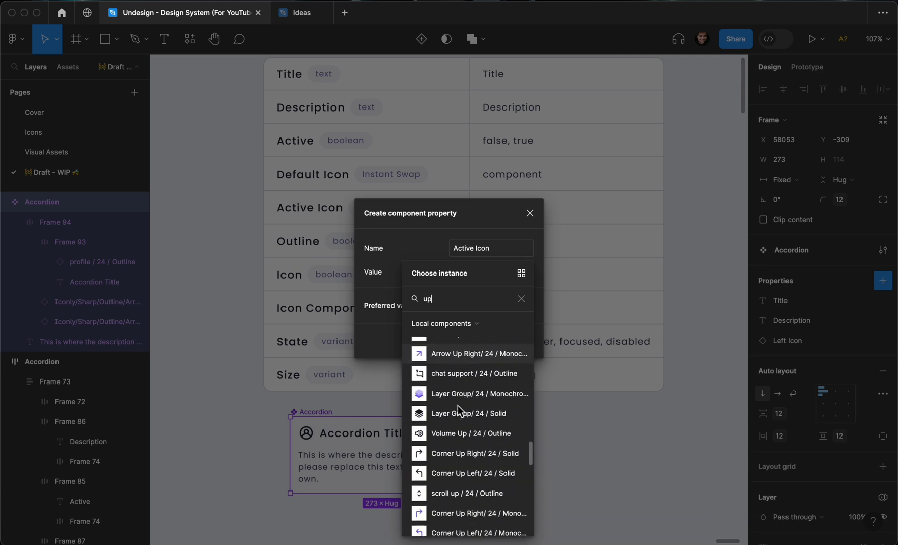
scroll(458, 411, "down", 9)
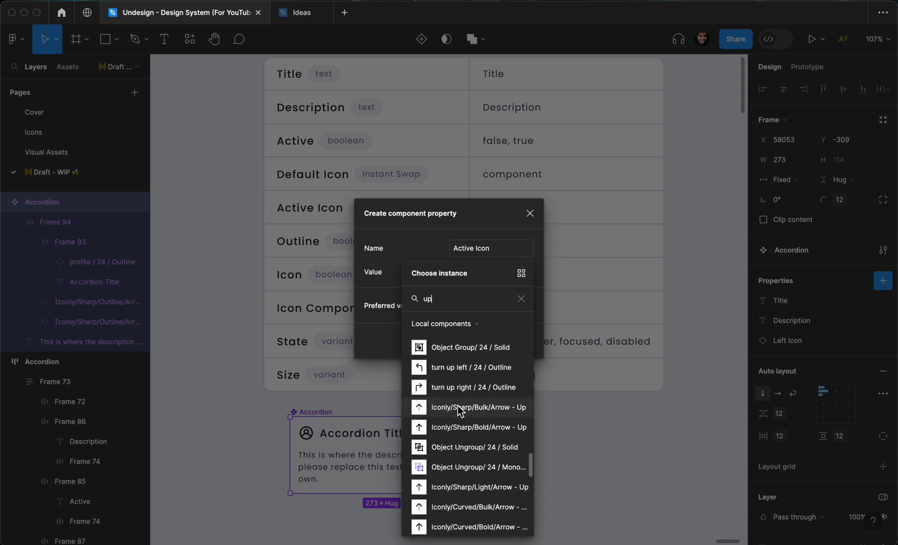
scroll(458, 409, "down", 10)
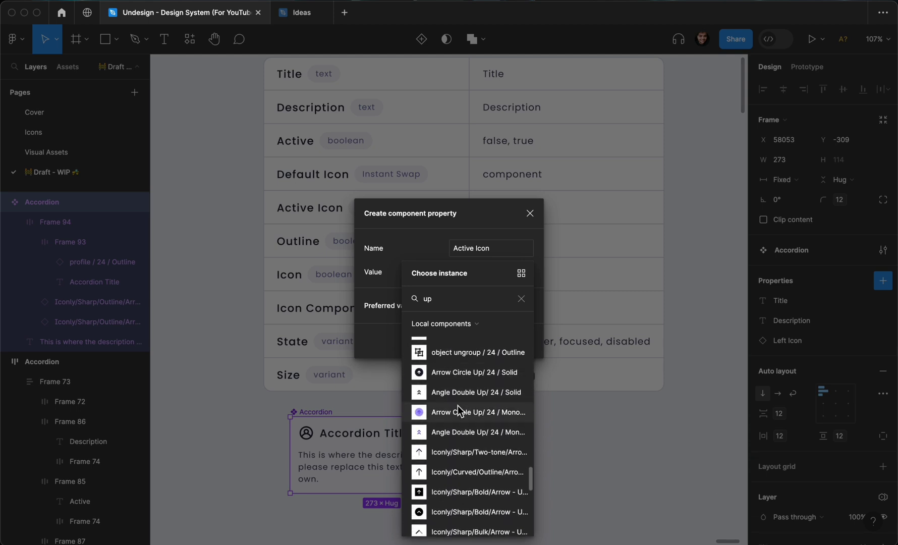
scroll(458, 410, "down", 3)
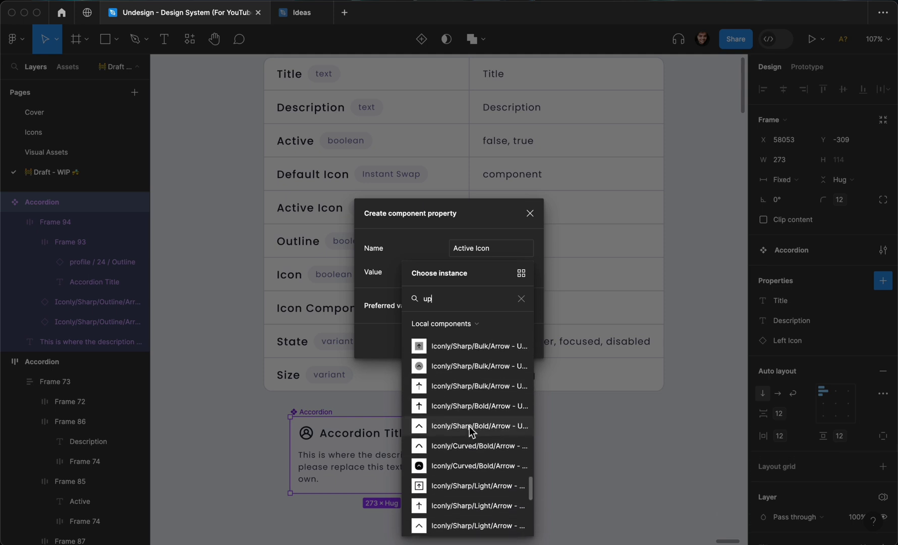
scroll(462, 452, "down", 5)
left_click(478, 436)
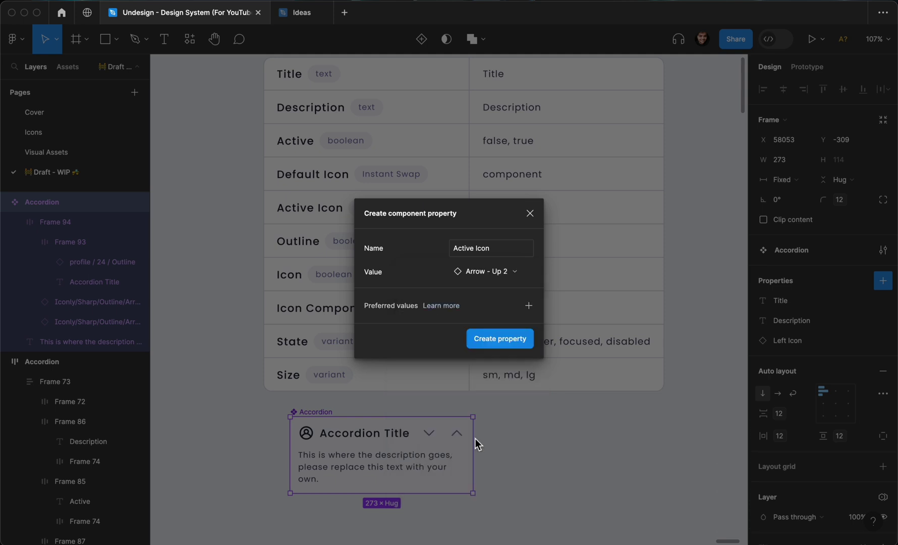
left_click(514, 344)
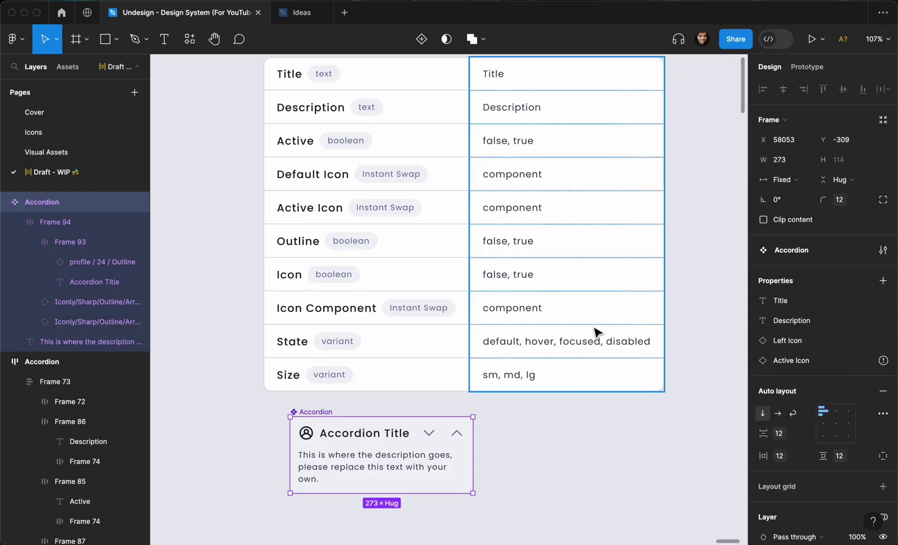
- Create an instance-swap property named In-active Icon, searching 'down' and choosing Arrow - Down 2 as default
left_click(883, 281)
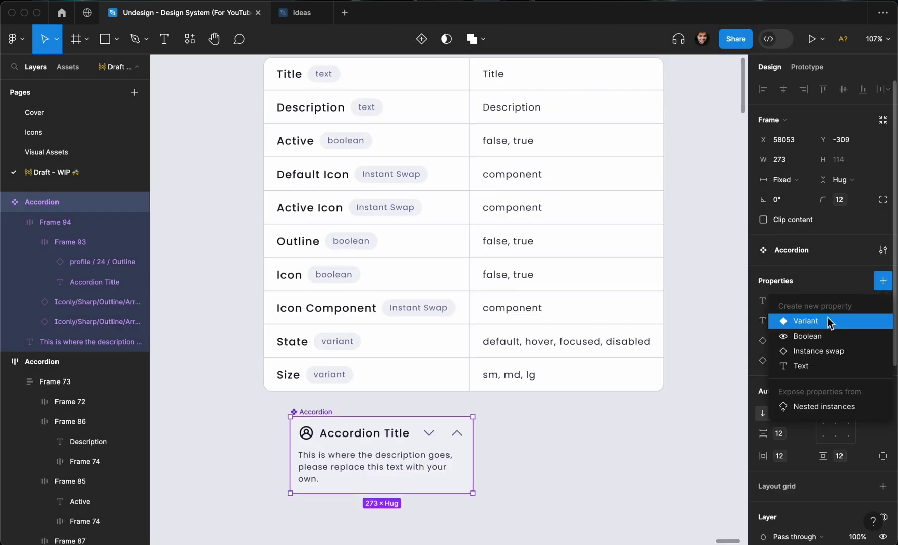
left_click(814, 355)
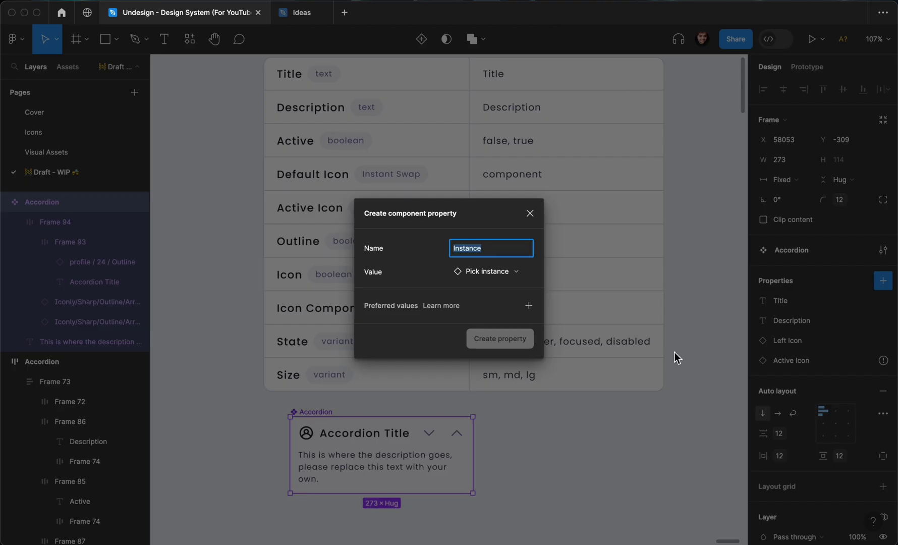
type("In")
left_click(489, 269)
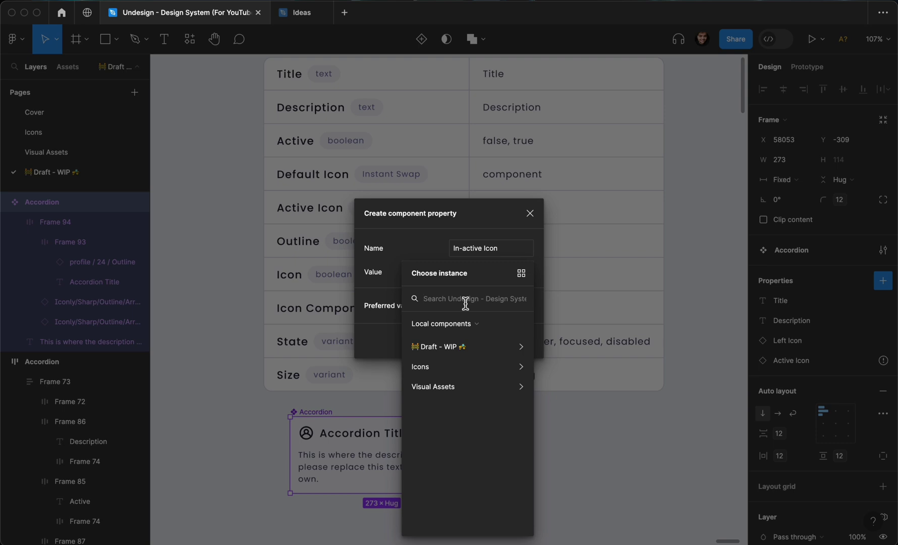
type("down")
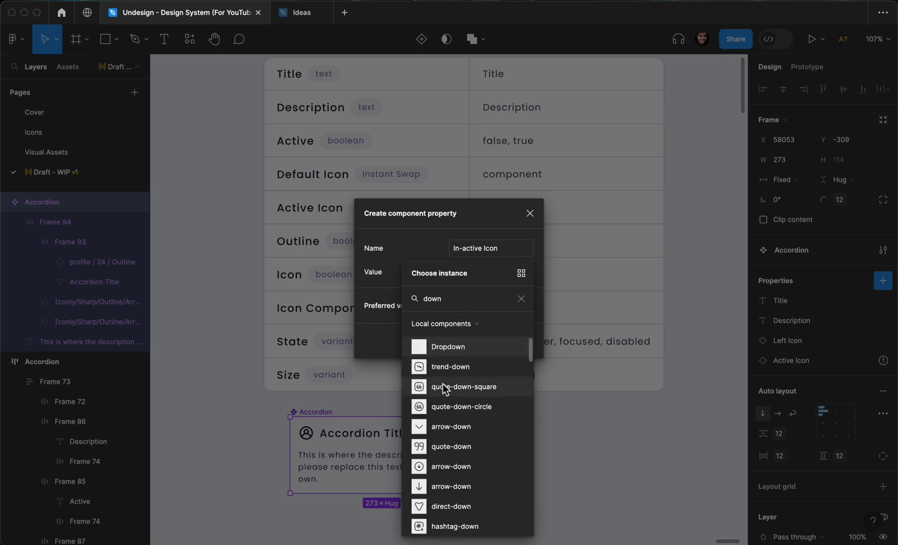
scroll(443, 386, "down", 1)
scroll(443, 386, "down", 10)
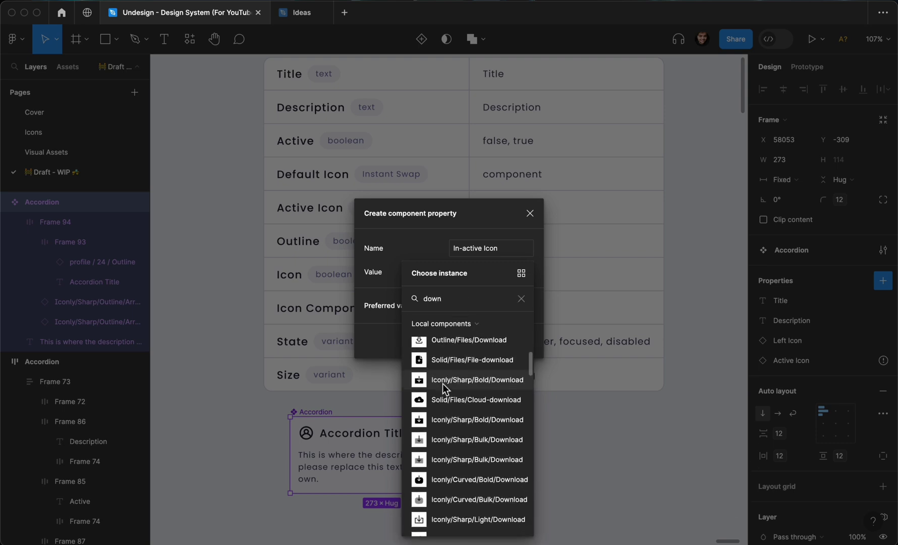
scroll(443, 387, "down", 5)
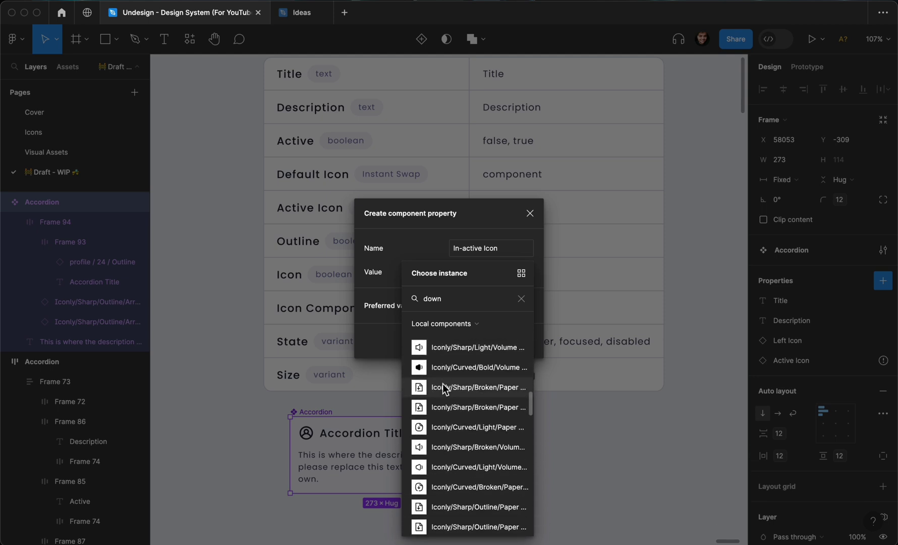
scroll(443, 385, "down", 6)
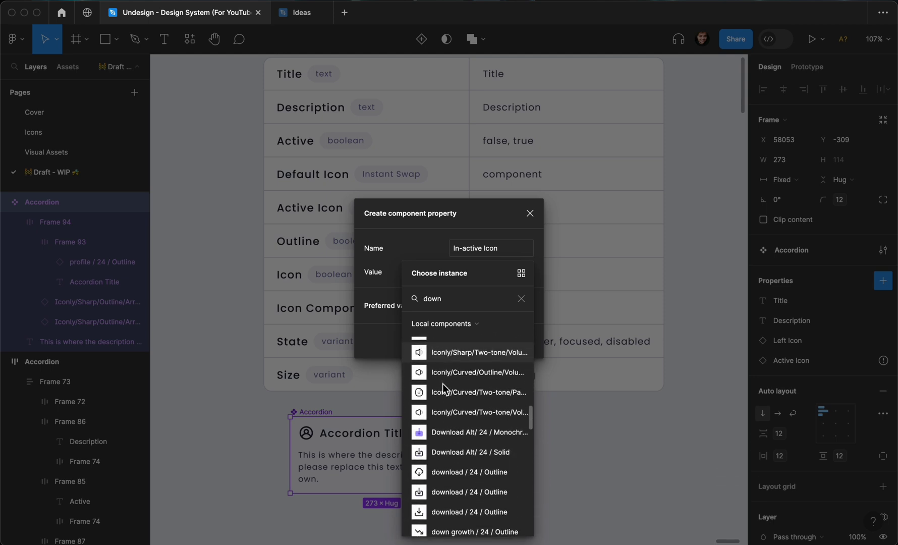
scroll(442, 384, "down", 8)
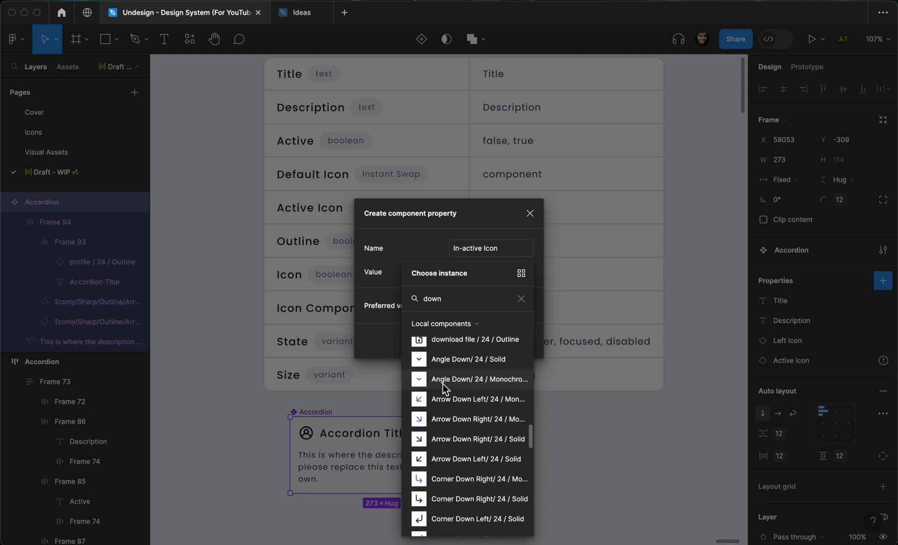
scroll(443, 384, "down", 8)
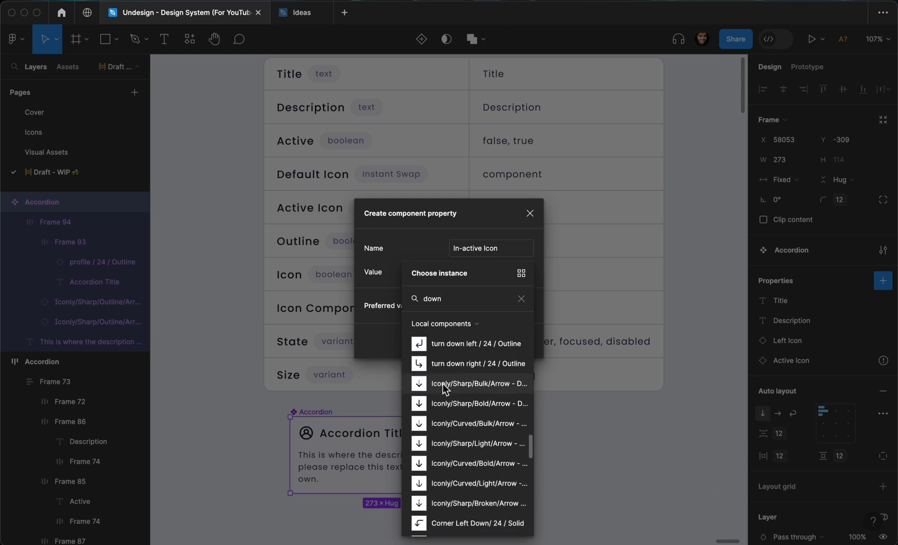
scroll(443, 389, "down", 8)
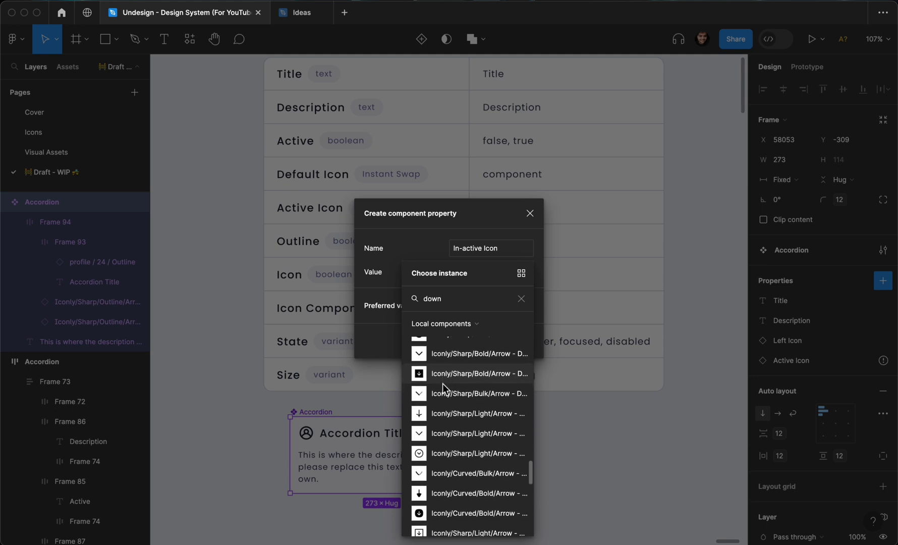
left_click(442, 420)
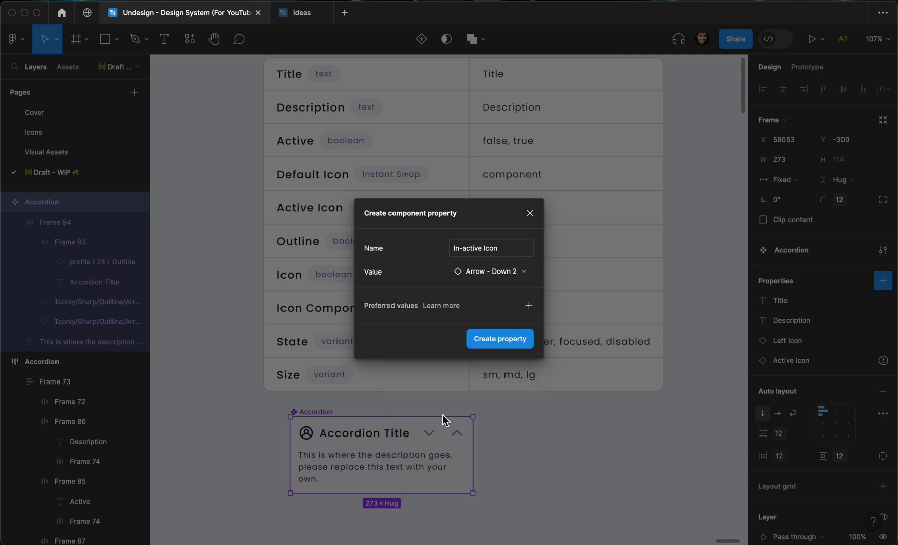
left_click(497, 344)
- Bind the header's up-arrow icon to Active Icon and its down-arrow icon to In-active Icon
scroll(457, 424, "up", 5)
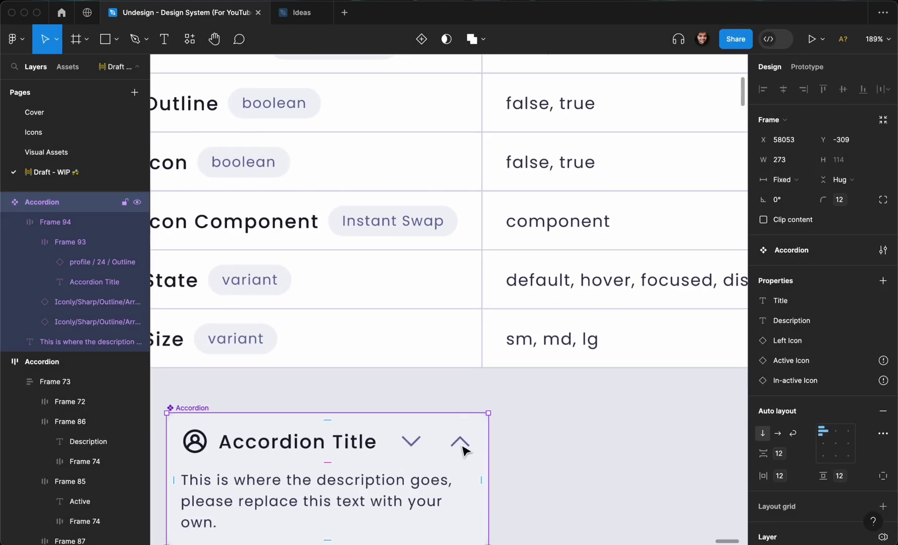
left_click(461, 447)
left_click(460, 444)
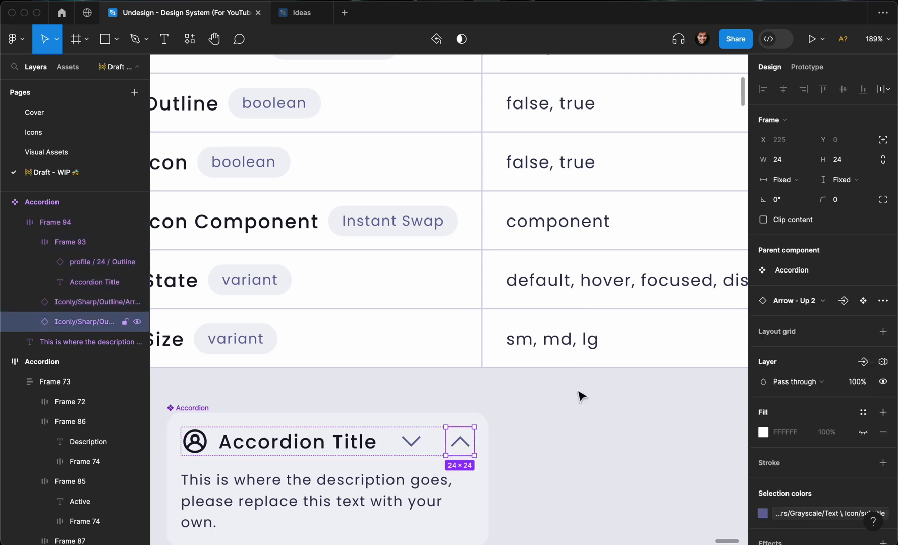
left_click(844, 301)
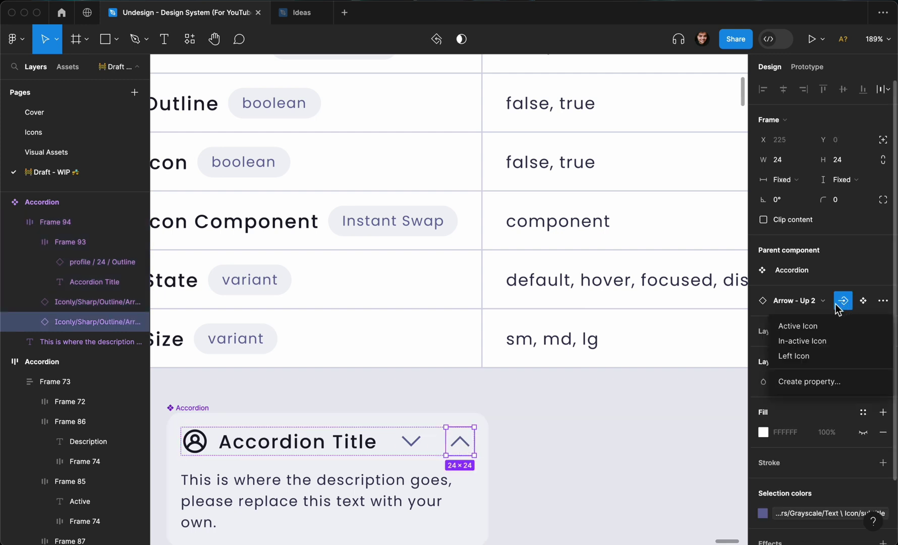
left_click(802, 326)
left_click(412, 440)
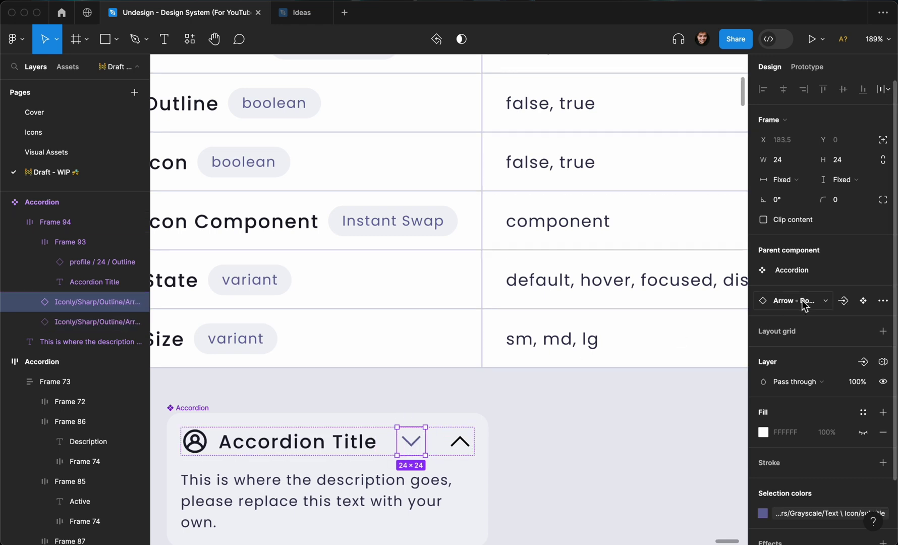
left_click(843, 300)
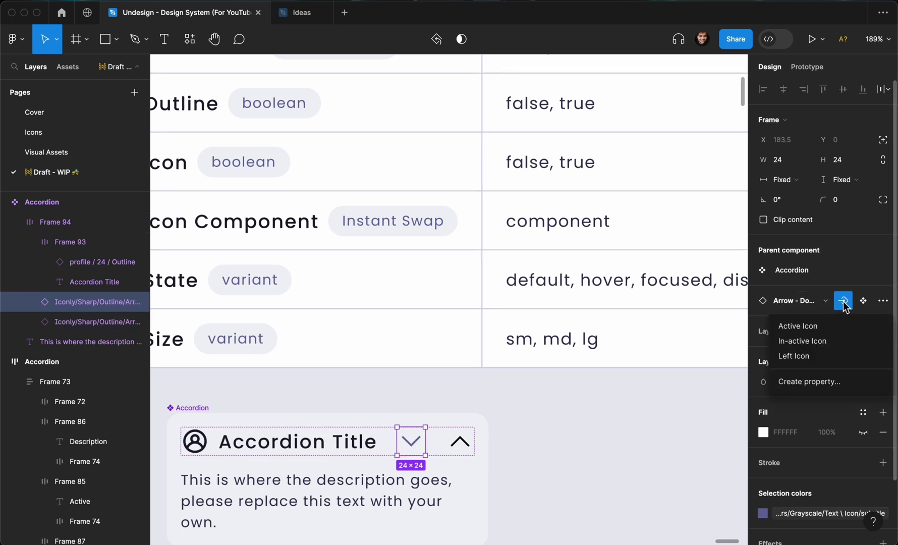
left_click(807, 341)
- Select both arrow icons and look up 'sub' colour tokens, then reselect the Accordion component
left_click(460, 442, "shift")
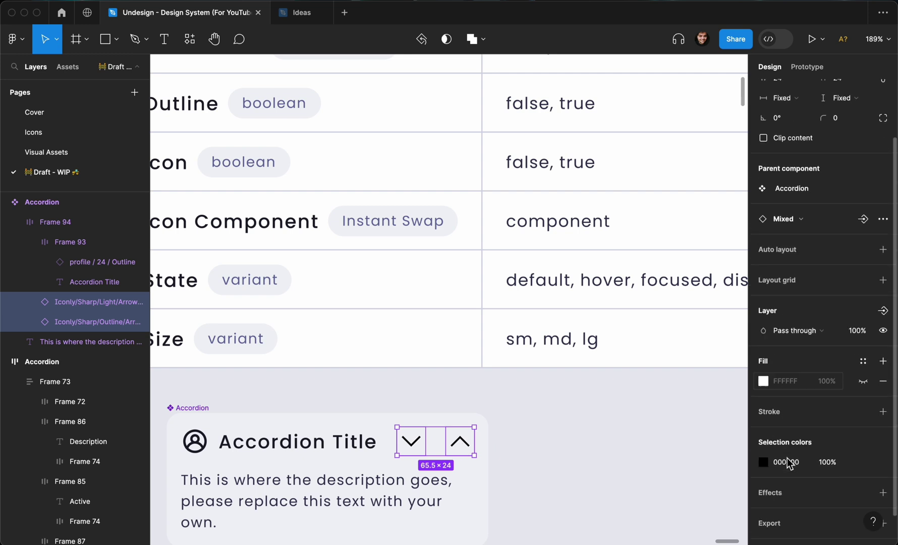
scroll(789, 463, "down", 1)
left_click(862, 439)
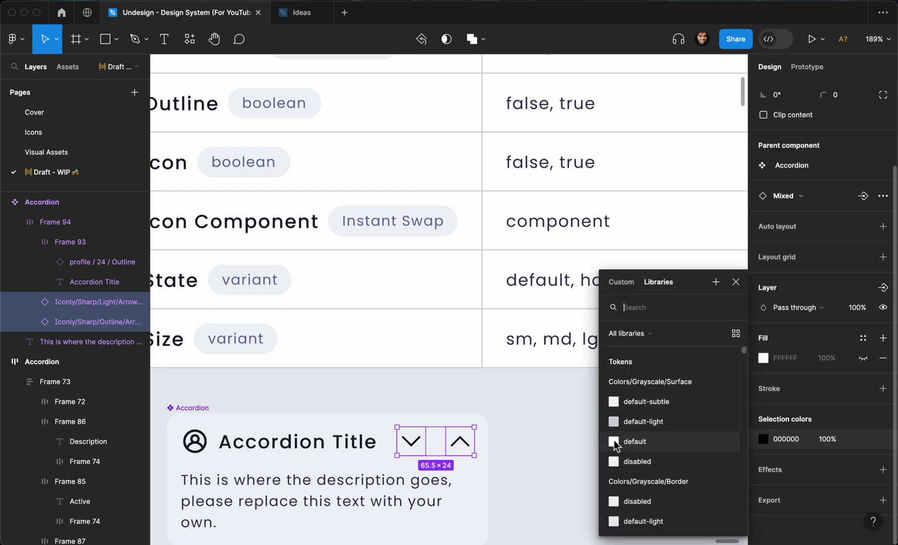
type("sub")
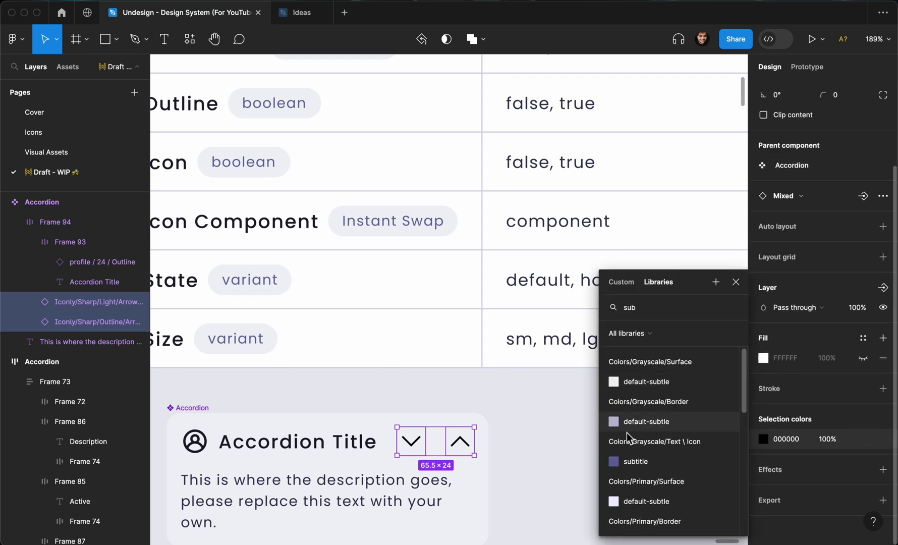
left_click(524, 444)
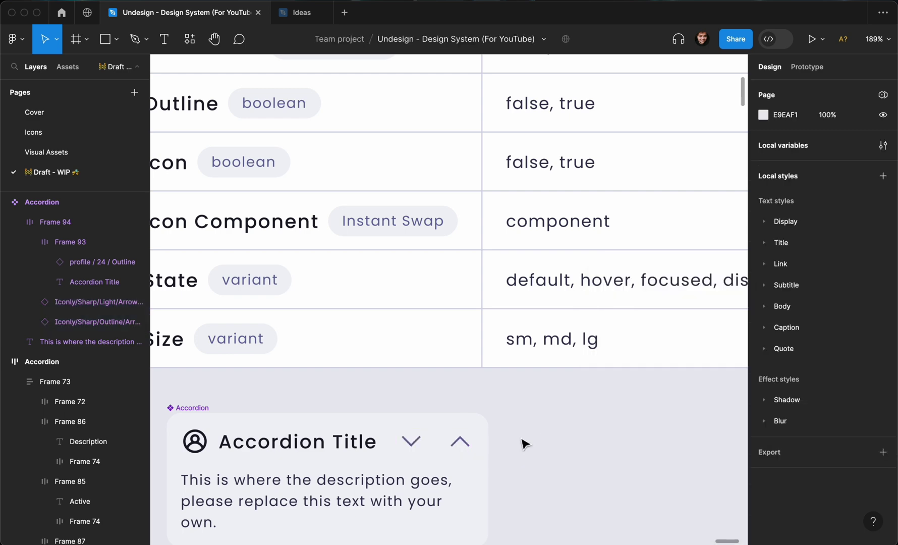
scroll(505, 441, "down", 5)
left_click(500, 441)
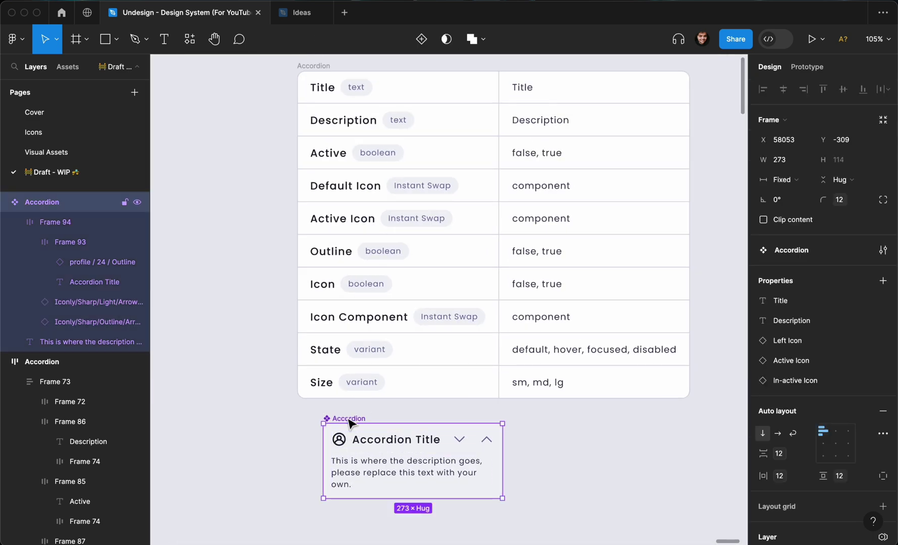
- Add an Active variant property, giving the existing variant the value false
left_click(883, 280)
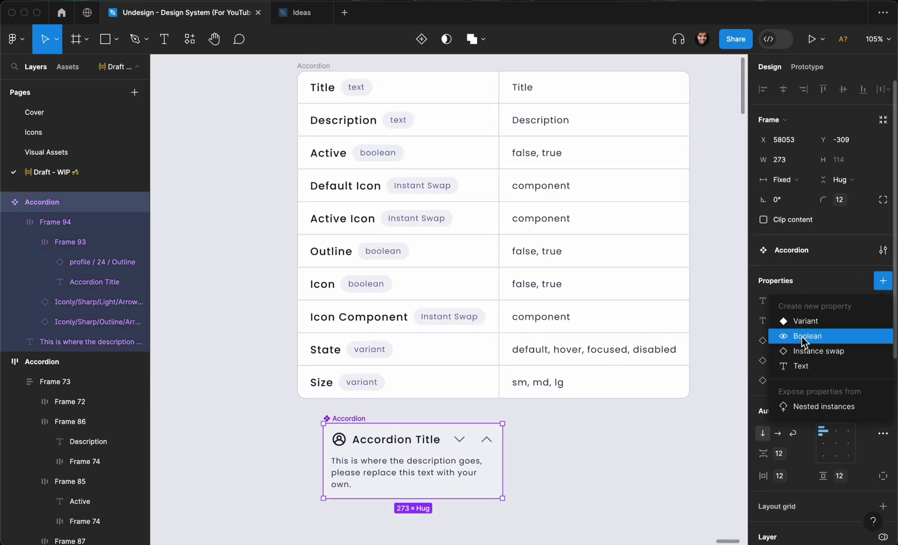
left_click(827, 321)
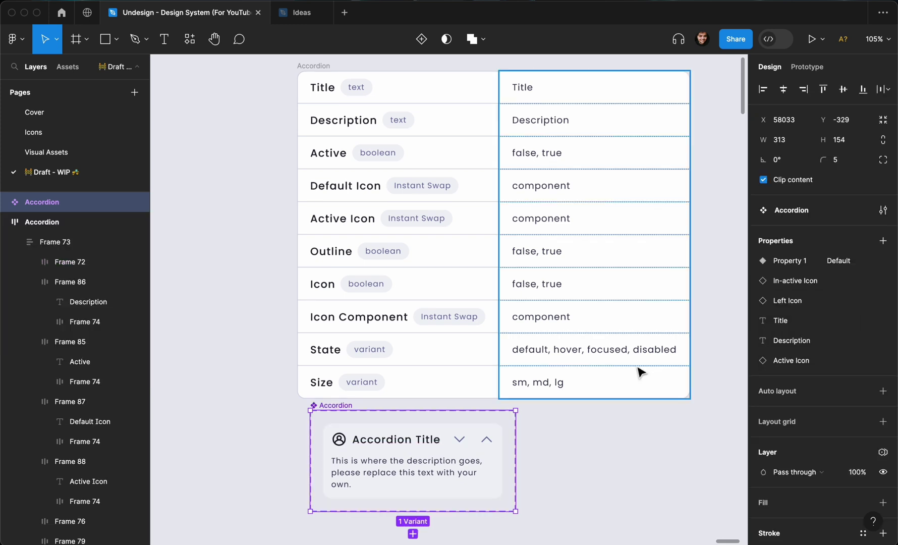
double_click(791, 259)
type("A")
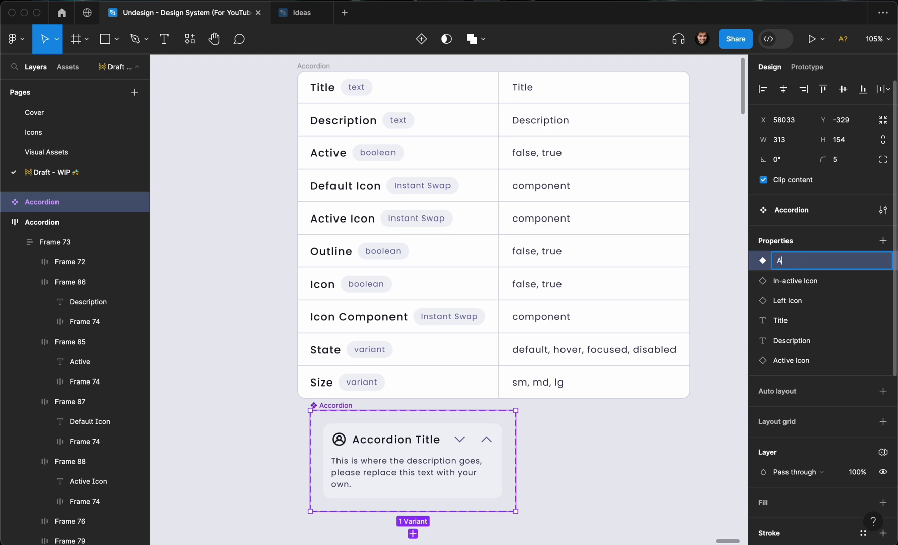
type("ctive")
key("Return")
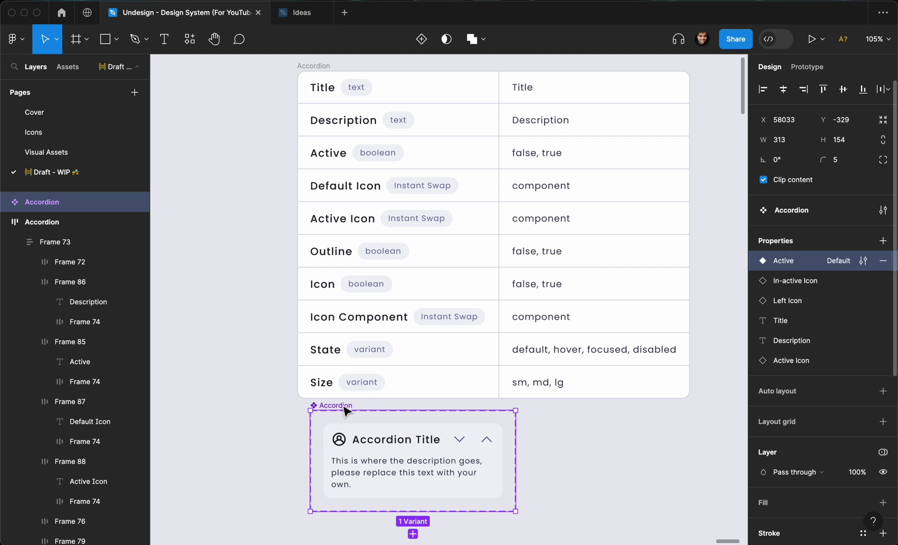
left_click(345, 459)
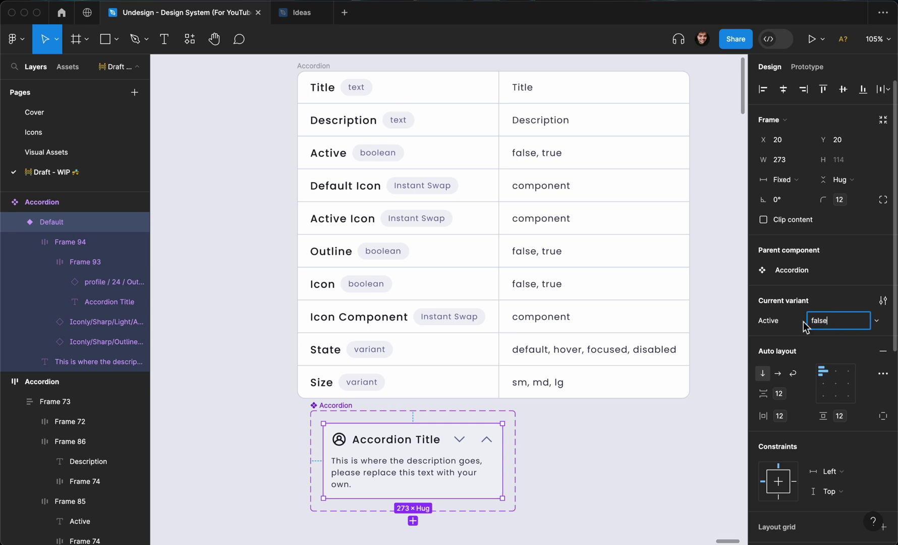
type("false")
key("Return")
- Duplicate the Active=false variant beside it and set the copy's Active value to true
left_click(337, 406)
scroll(337, 407, "down", 5)
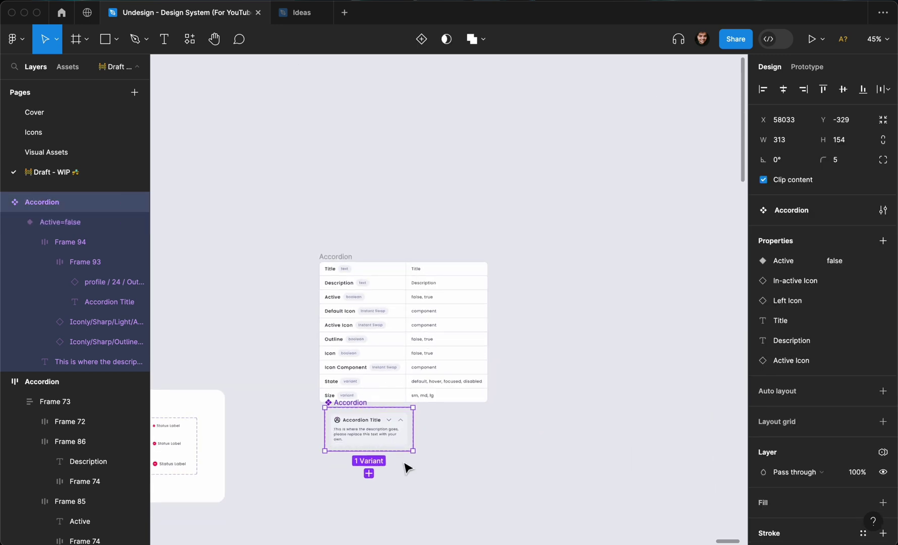
left_click_drag(412, 451, 672, 525)
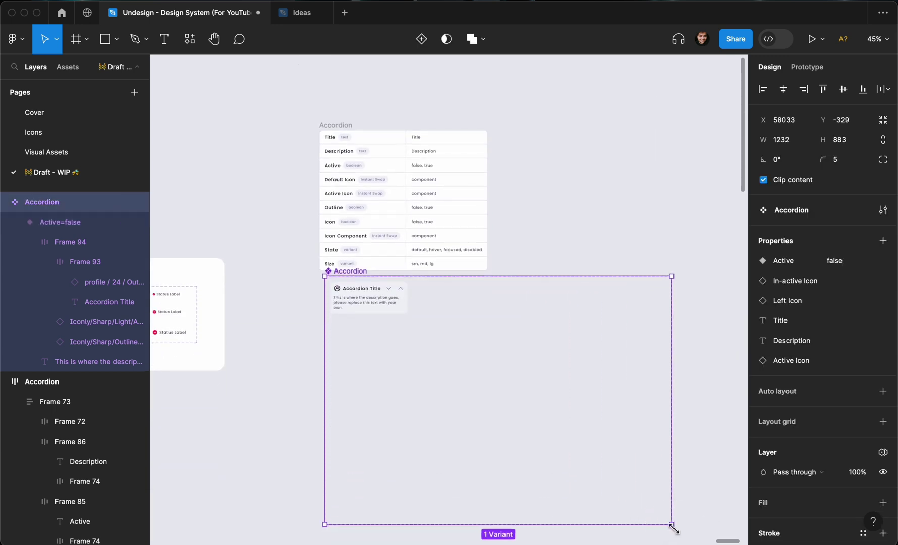
scroll(386, 288, "up", 5)
left_click(387, 285)
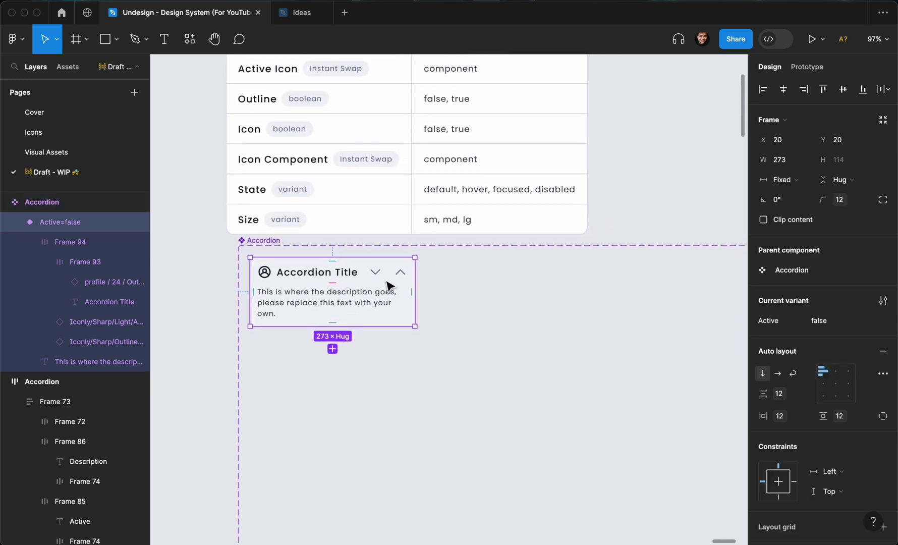
left_click_drag(323, 288, 505, 283)
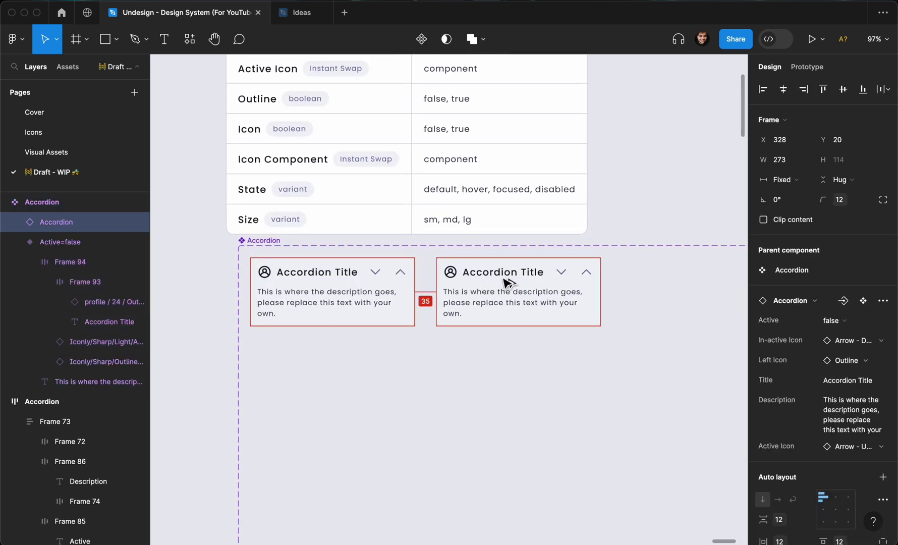
key("super+alt+k")
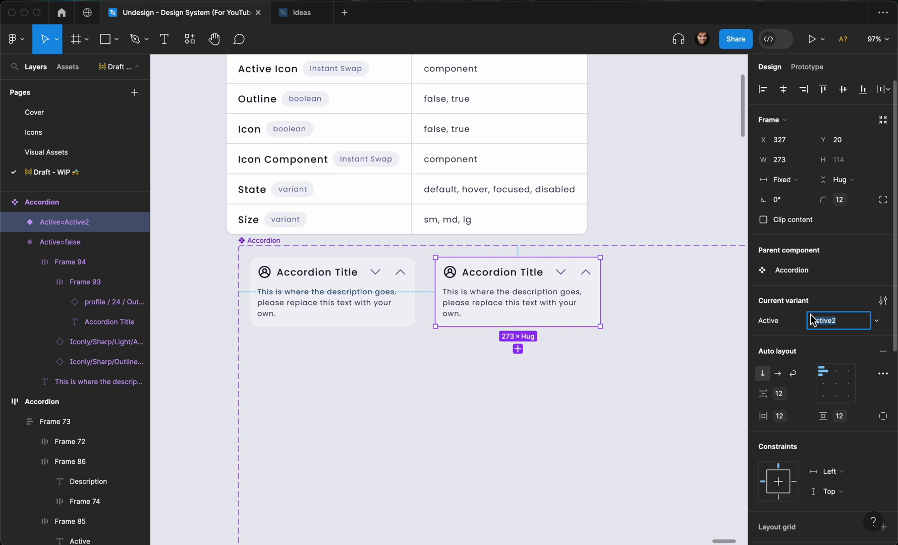
type("true")
key("Return")
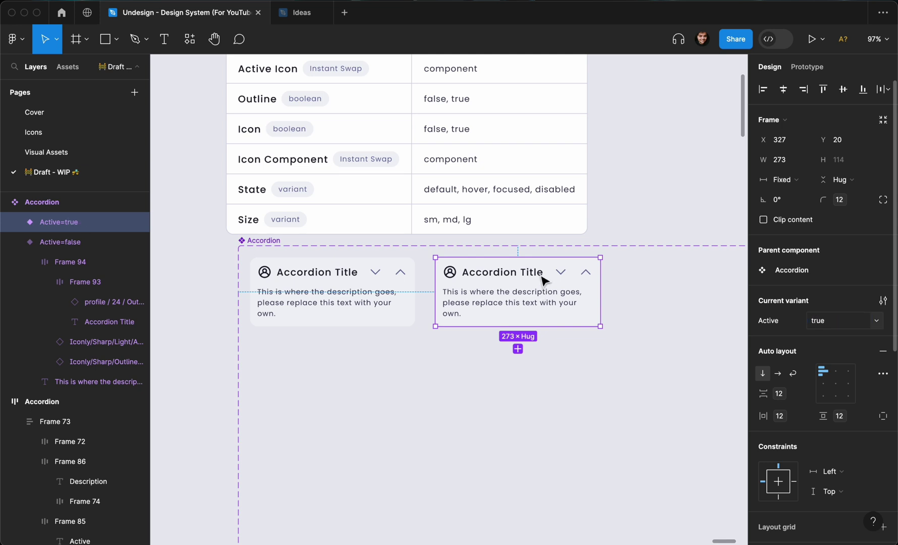
scroll(544, 279, "up", 5)
- Delete the down chevron from the Active=true variant's header
double_click(602, 276)
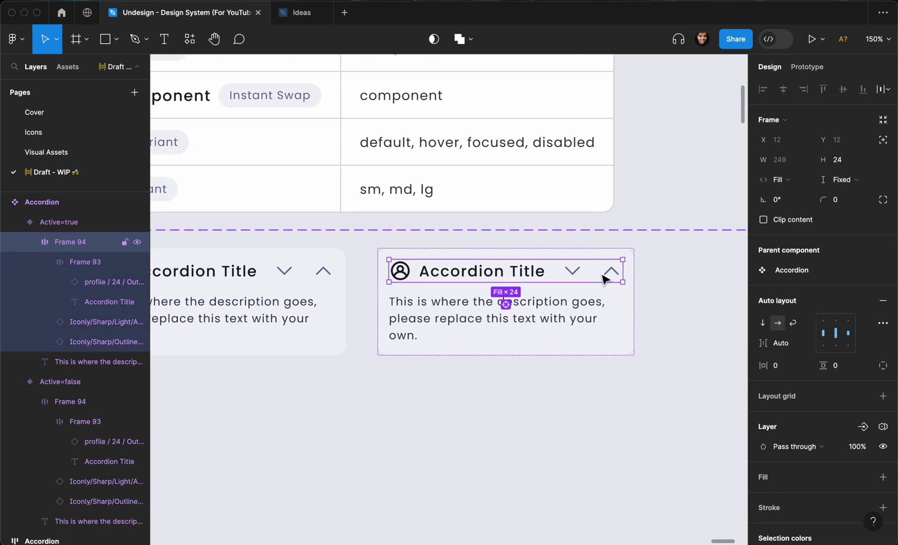
left_click(578, 275)
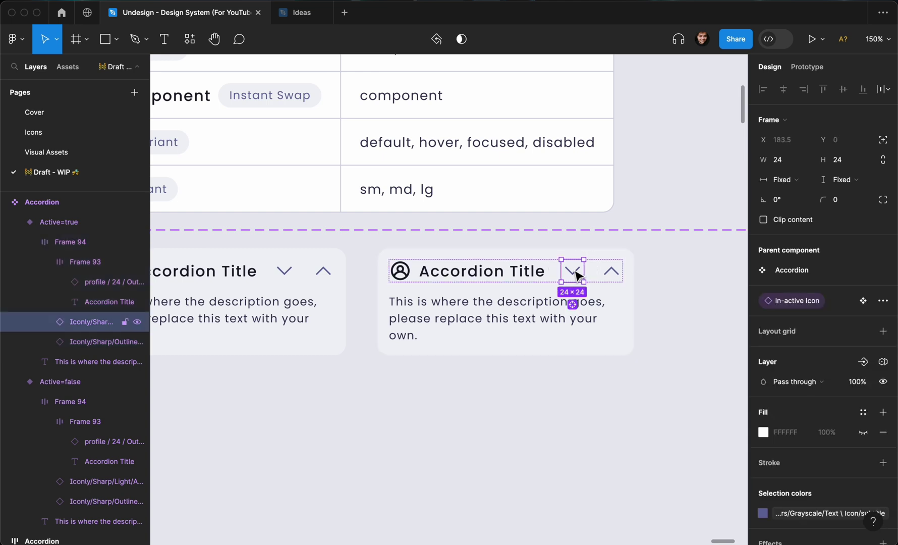
key("Delete")
scroll(519, 270, "left", 5)
- Delete the up chevron and the description text from the Active=false variant
left_click(491, 259)
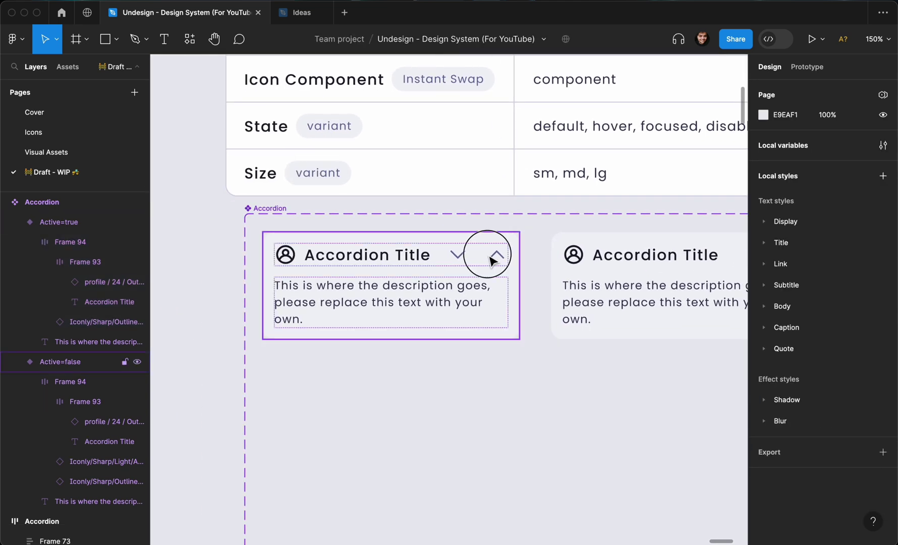
left_click(496, 261)
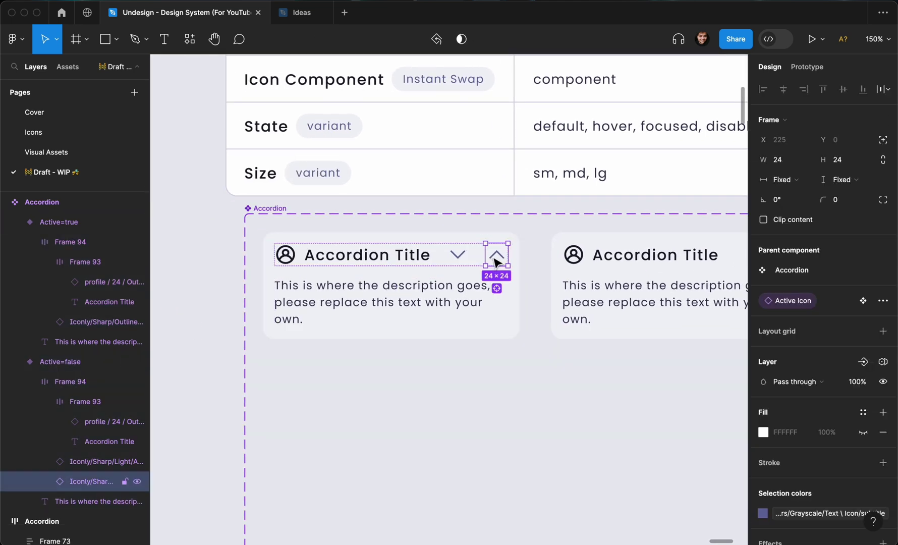
key("Delete")
left_click(437, 293)
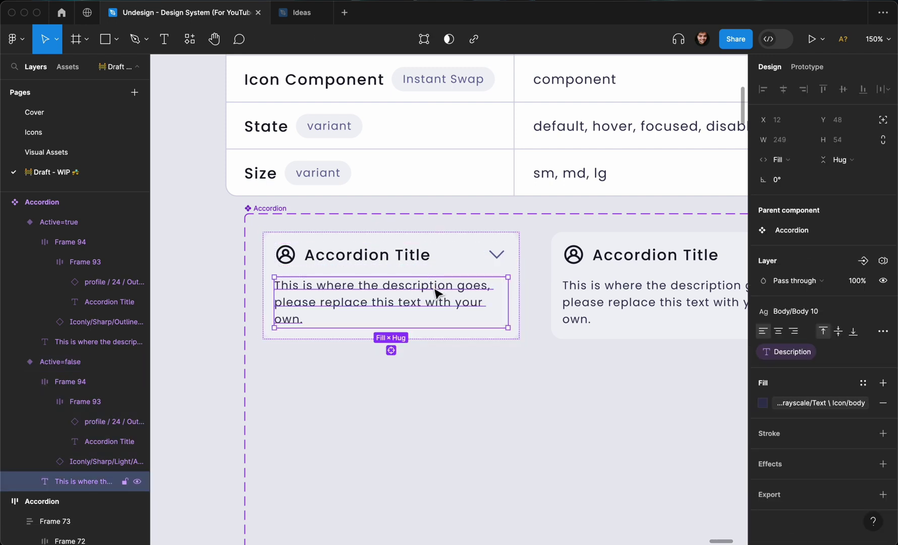
key("Delete")
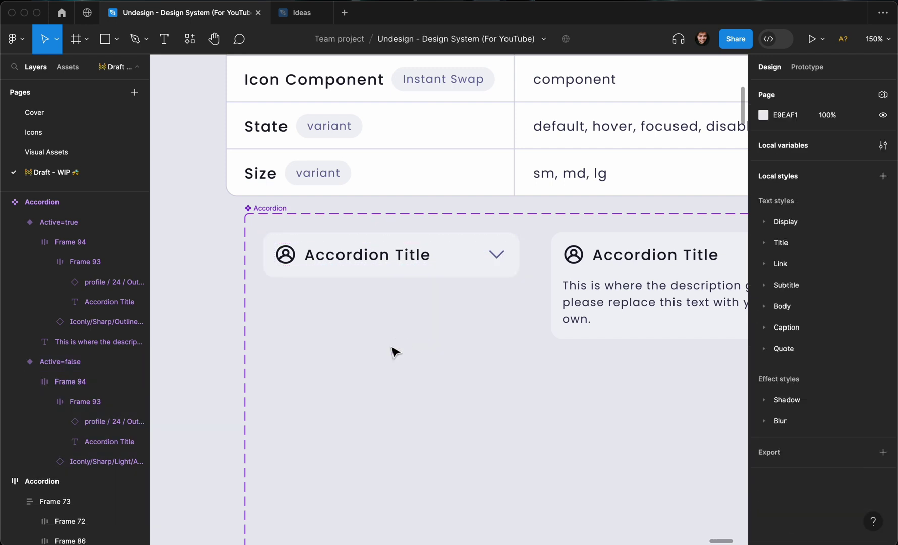
scroll(395, 351, "down", 5)
- Drag the Active=true variant below the Active=false variant, then select the collapsed variant
left_click(457, 309)
left_click_drag(457, 309, 284, 347)
scroll(265, 316, "up", 3)
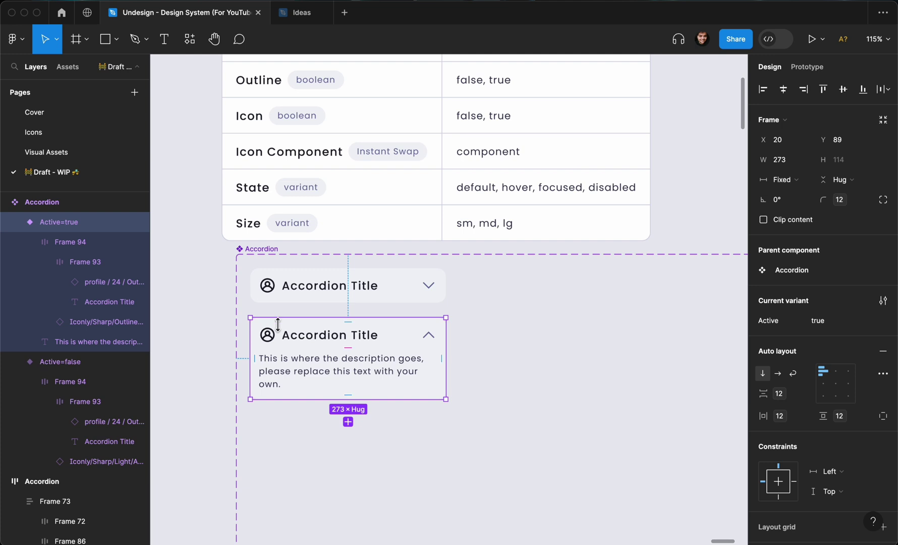
scroll(279, 327, "up", 1)
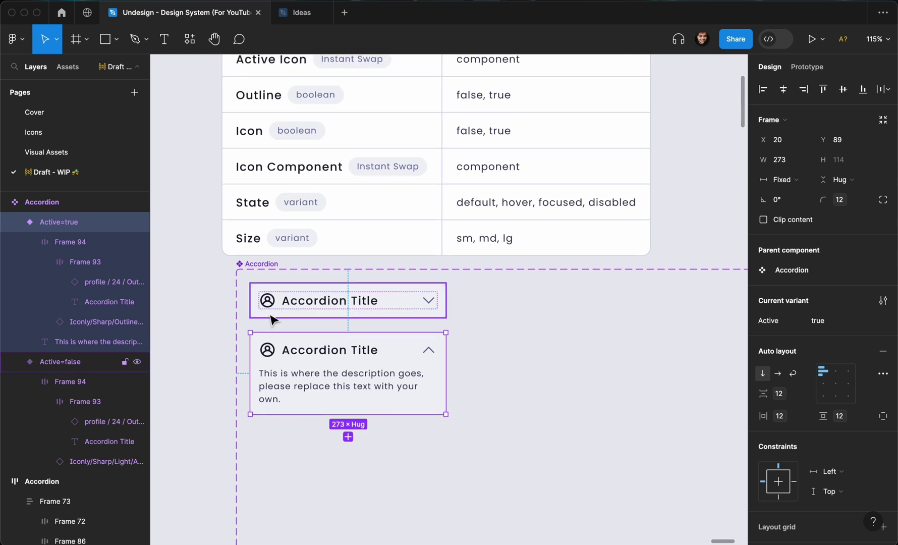
scroll(271, 319, "down", 3)
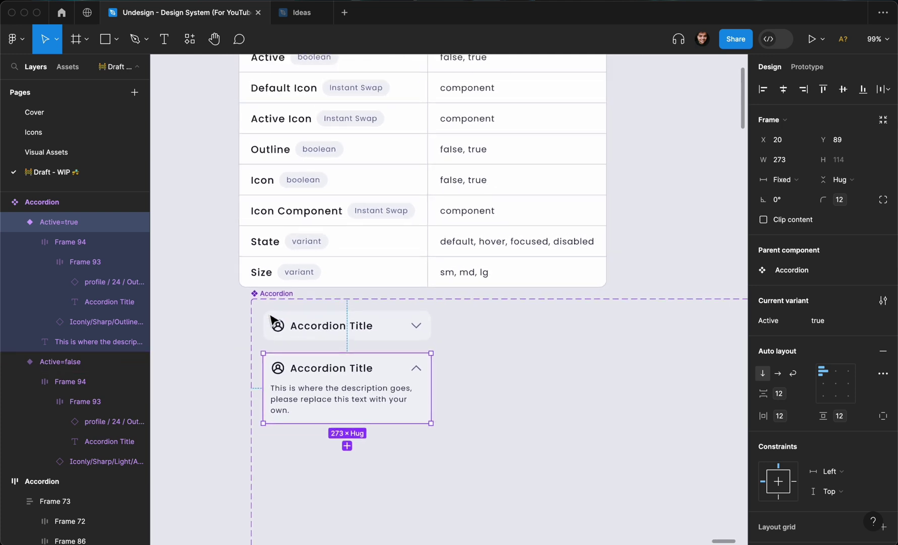
scroll(271, 319, "down", 2)
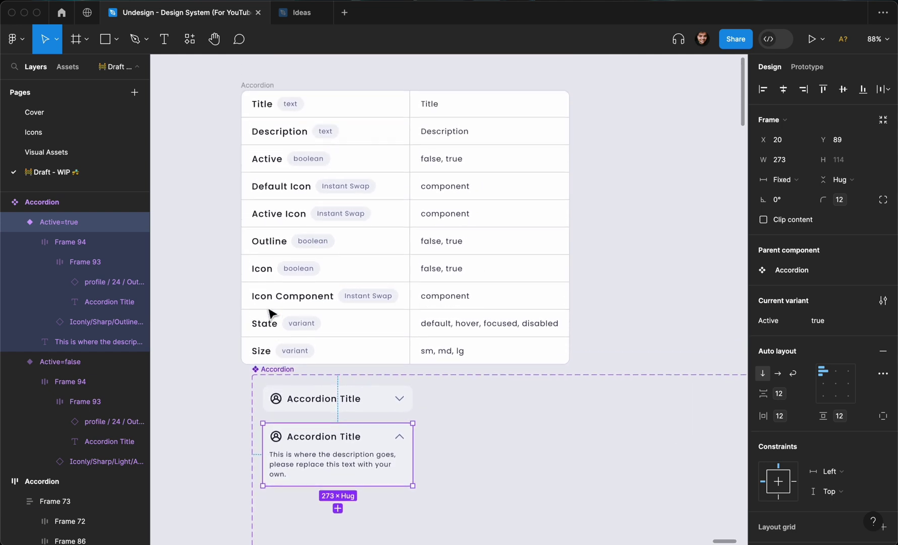
scroll(247, 303, "left", 1)
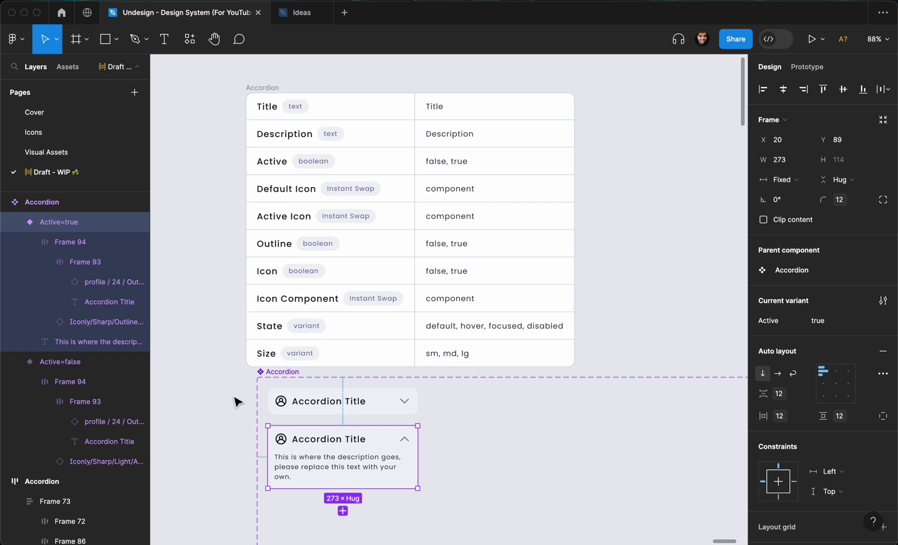
left_click(295, 403)
scroll(295, 403, "up", 4)
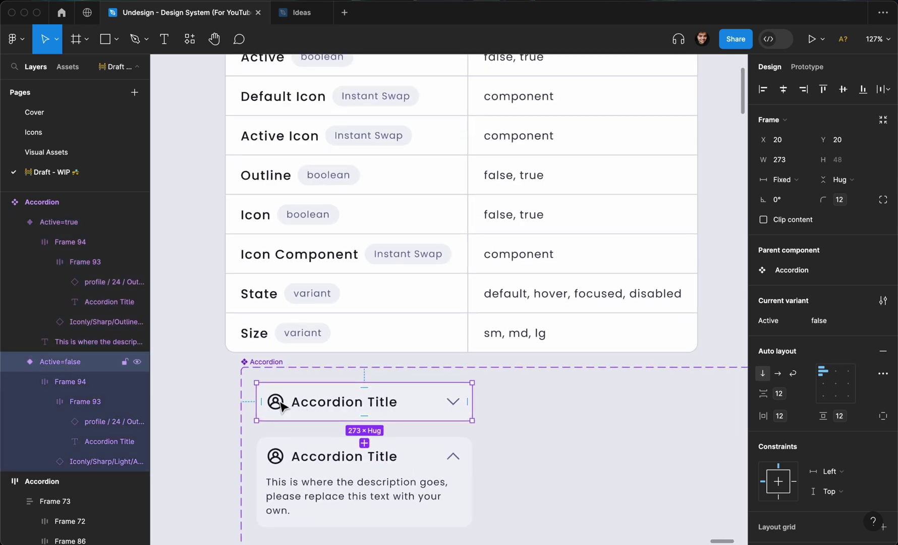
- Create a boolean property named Left Icon with default value False, listed as Left Icon2
left_click(273, 365)
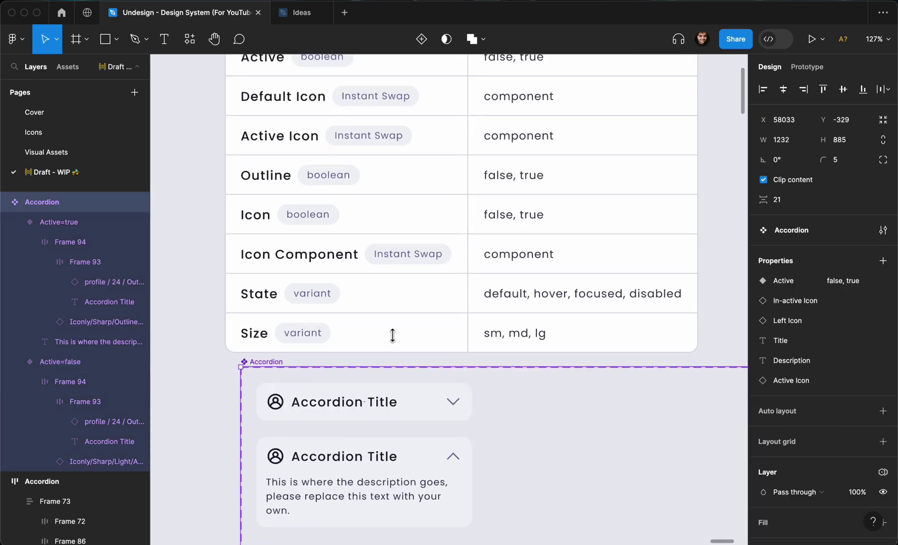
left_click(882, 261)
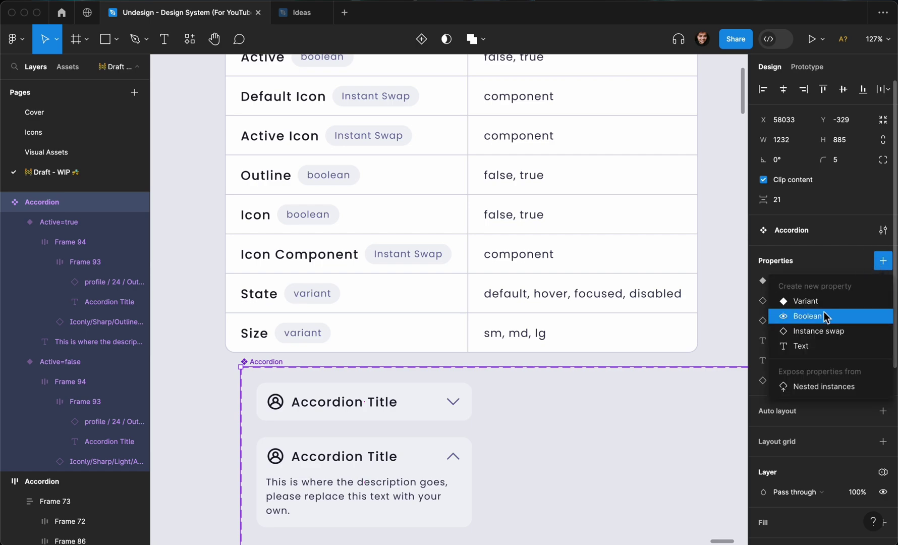
left_click(824, 313)
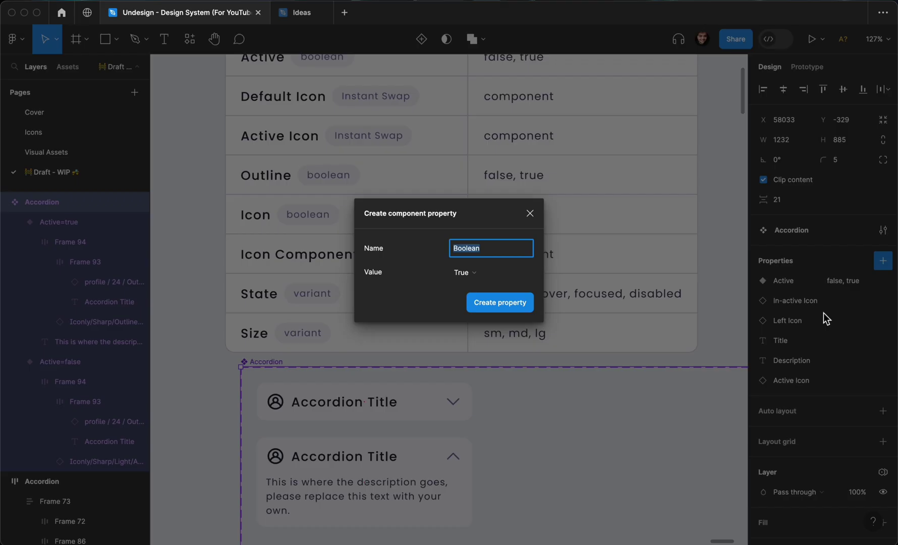
left_click(475, 273)
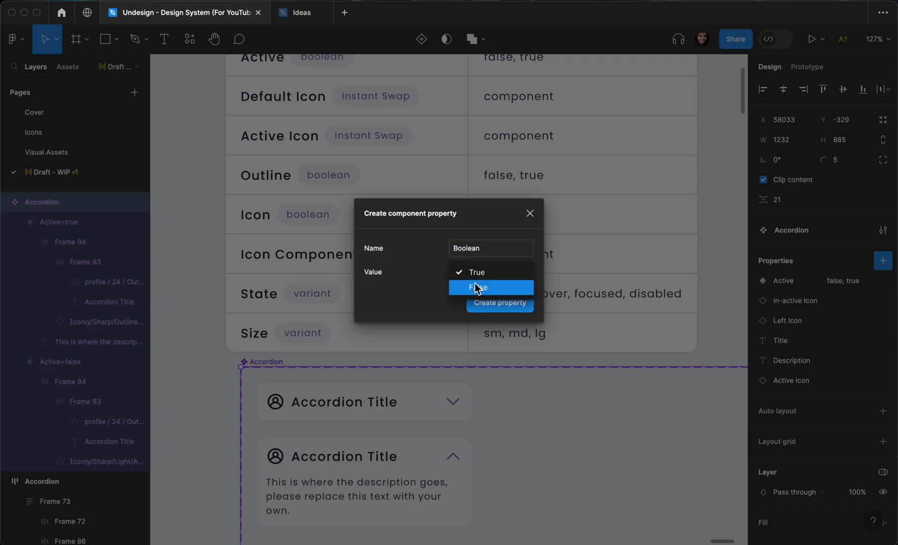
left_click(476, 289)
double_click(480, 249)
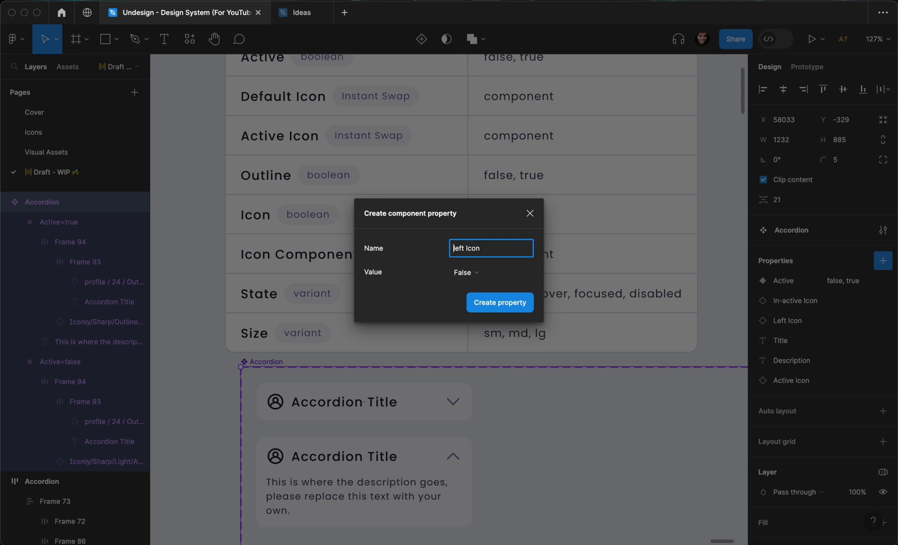
left_click(495, 310)
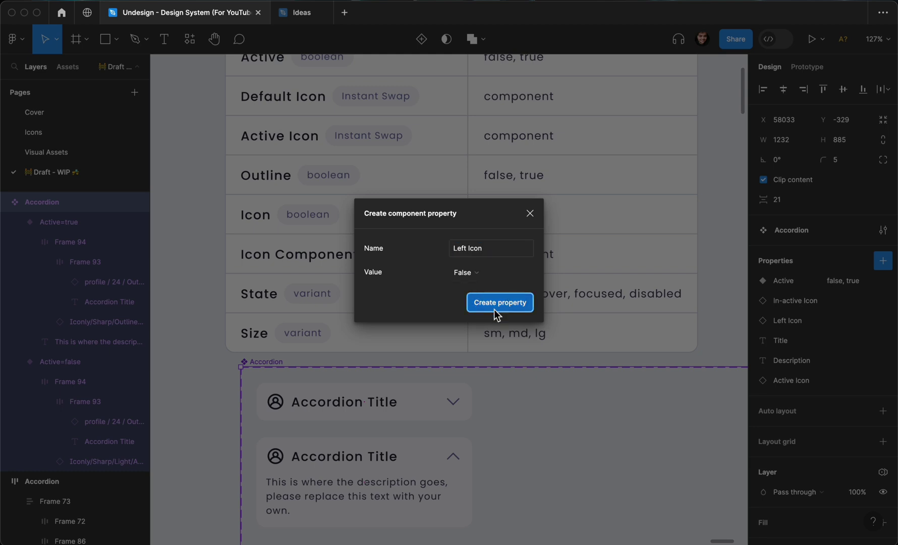
left_click(513, 301)
left_click(277, 401)
- Bind both variants' profile icon visibility to the Left Icon2 boolean property
double_click(284, 406)
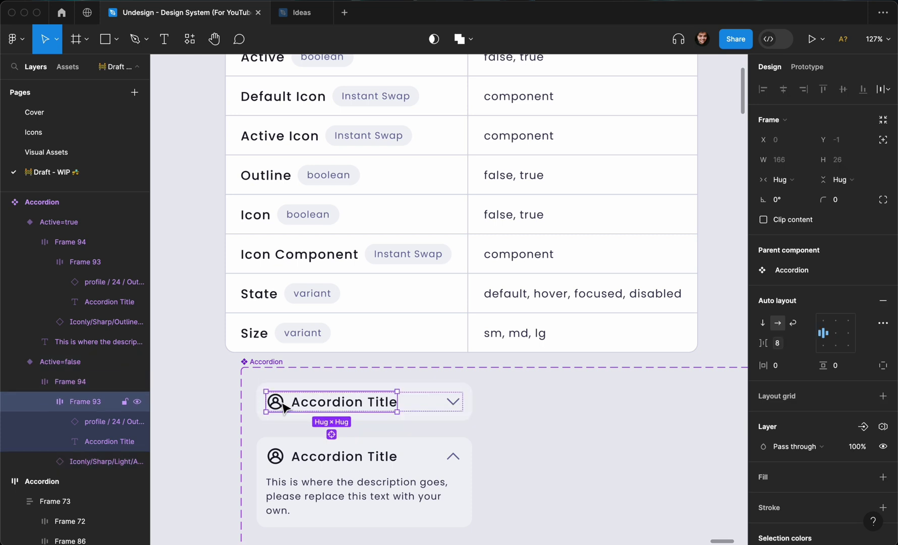
left_click(278, 404)
left_click(279, 458, "shift")
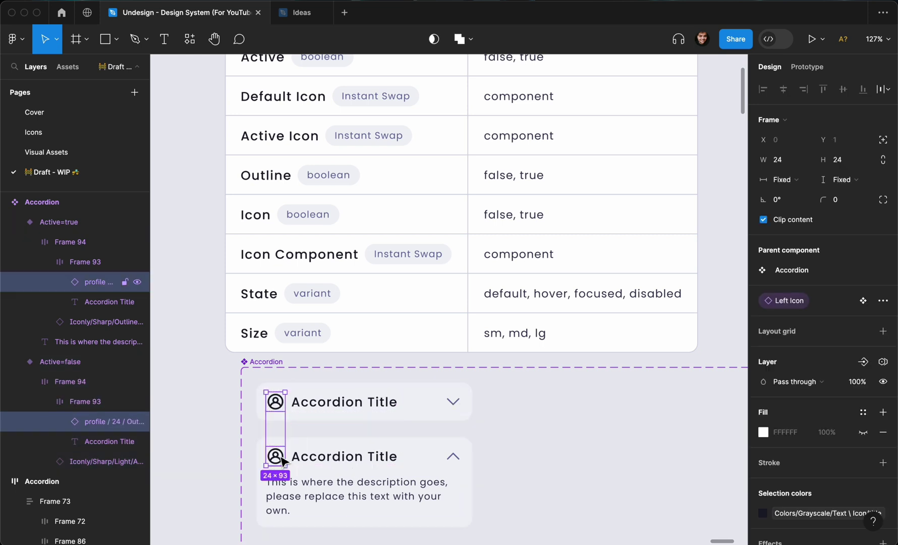
left_click(862, 362)
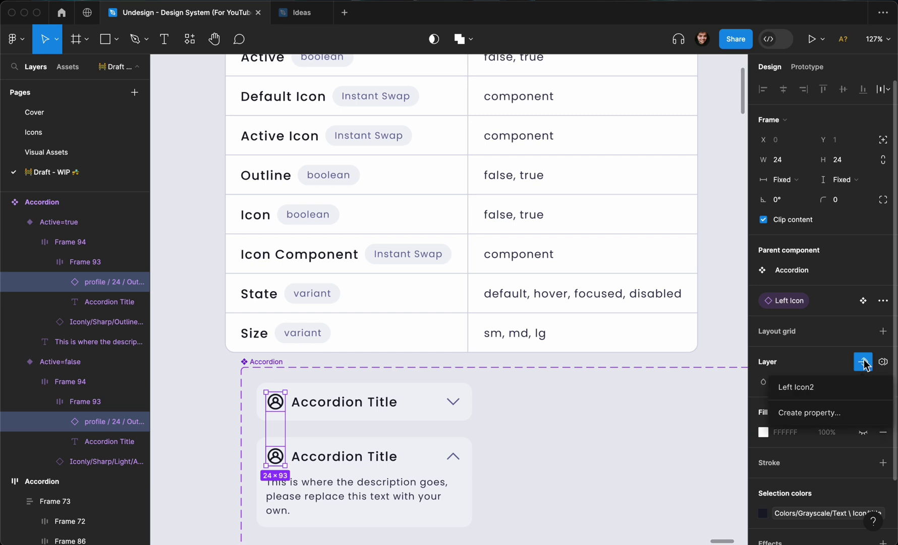
left_click(834, 387)
left_click(626, 412)
- Rename the Left Icon2 property to Icon and move it up to follow In-active Icon
left_click(288, 370)
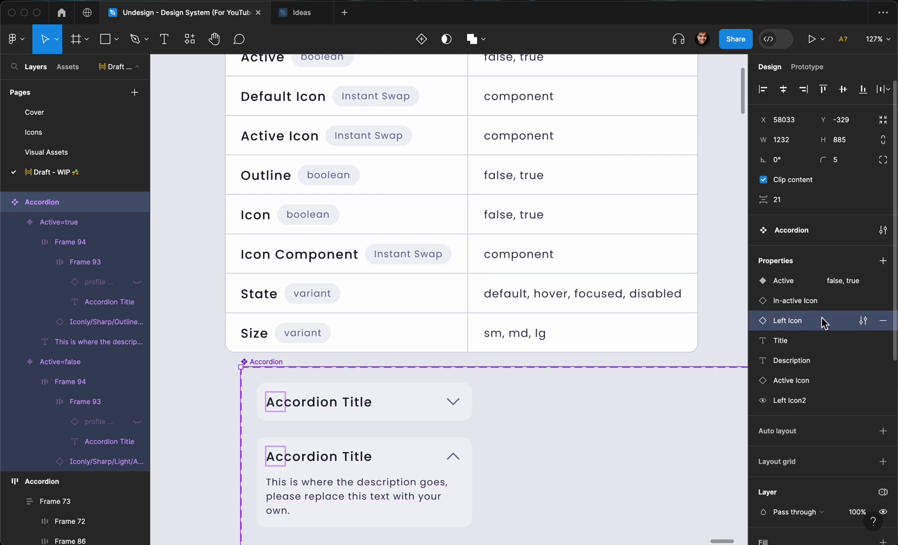
left_click(863, 321)
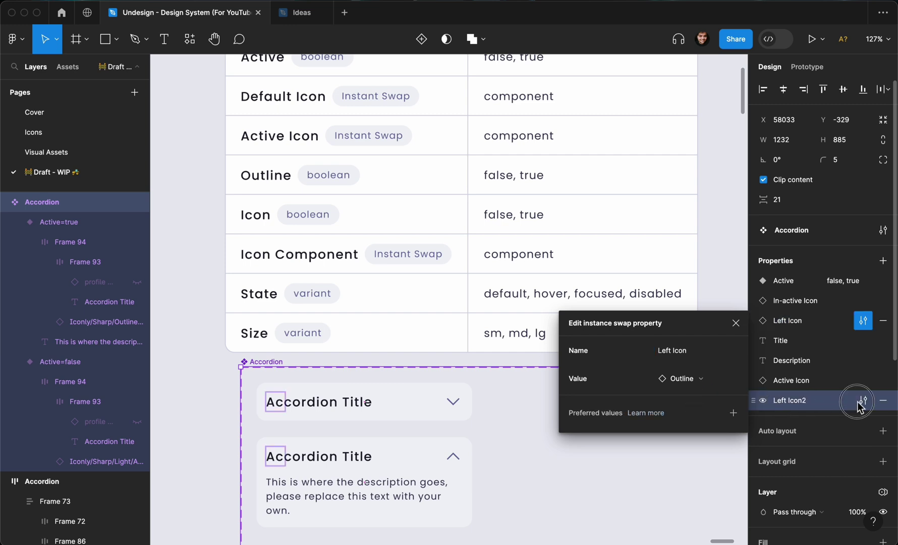
left_click(863, 400)
type("Ico")
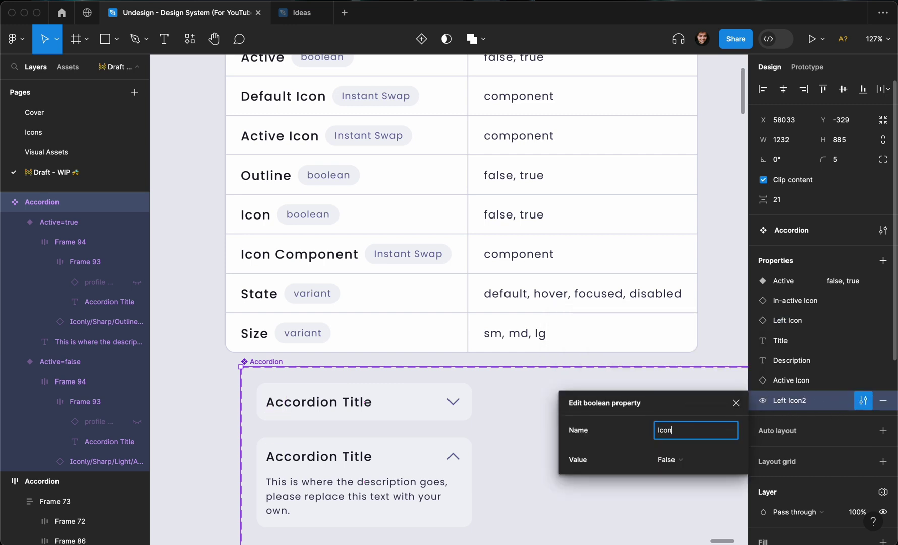
type("n")
left_click(752, 401)
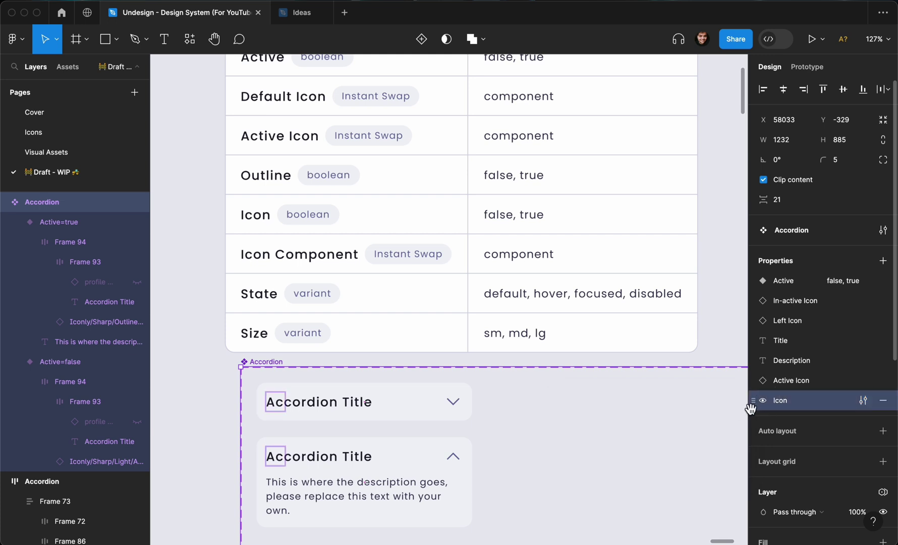
left_click_drag(754, 404, 758, 315)
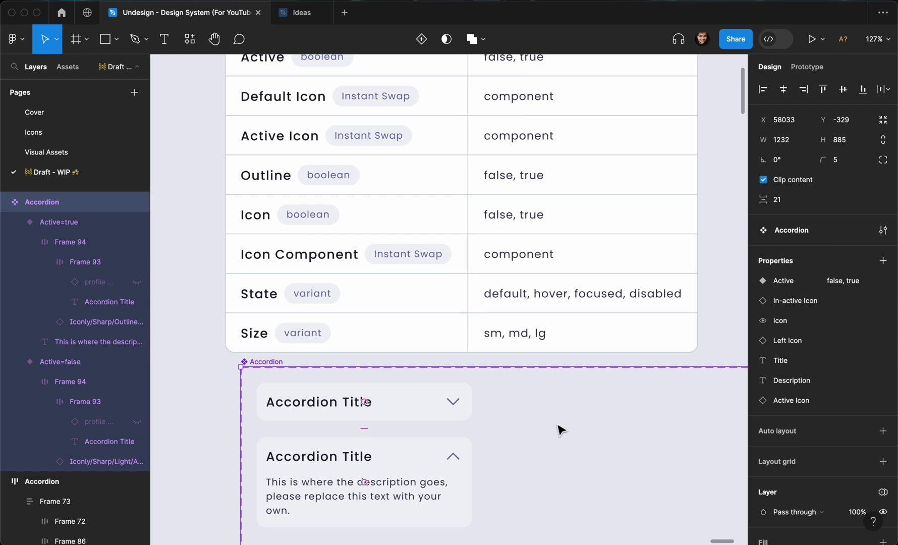
scroll(558, 426, "down", 2)
left_click(279, 413)
- Split both variants' padding per side and bind left padding to the lg spacing variable
scroll(279, 413, "down", 1)
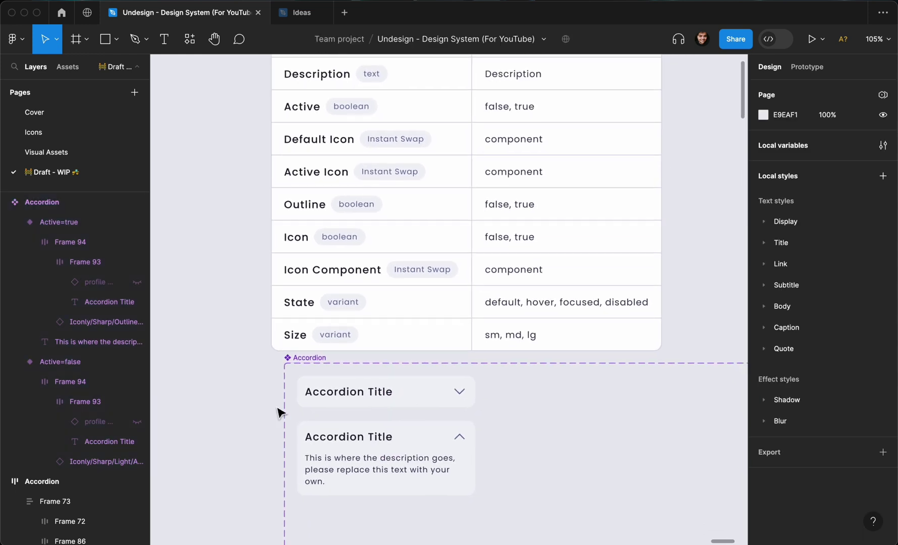
scroll(279, 412, "down", 2)
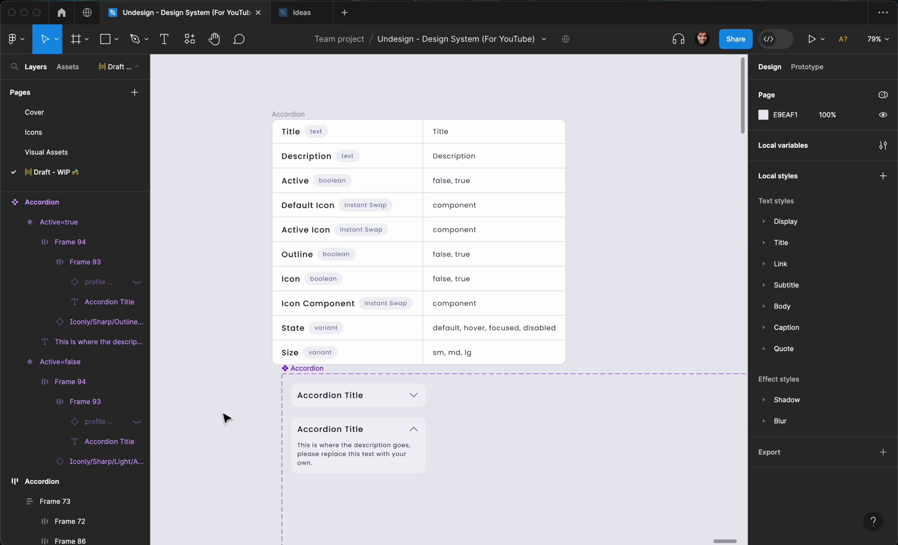
left_click(308, 402)
left_click(311, 444, "shift")
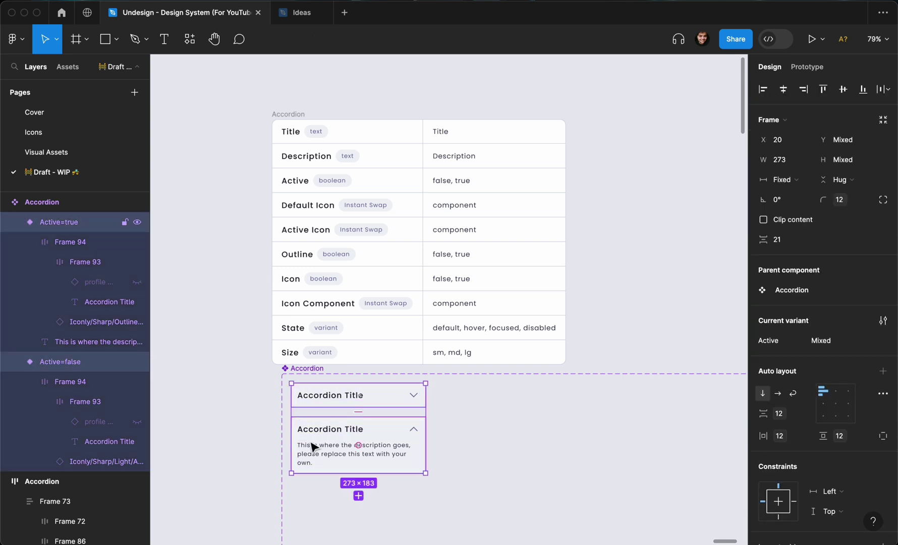
scroll(311, 445, "up", 5)
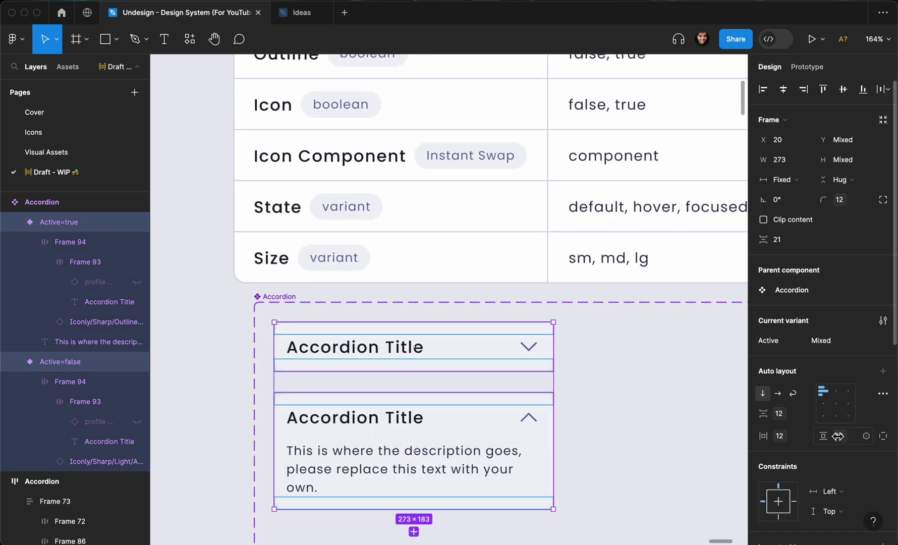
left_click(883, 436)
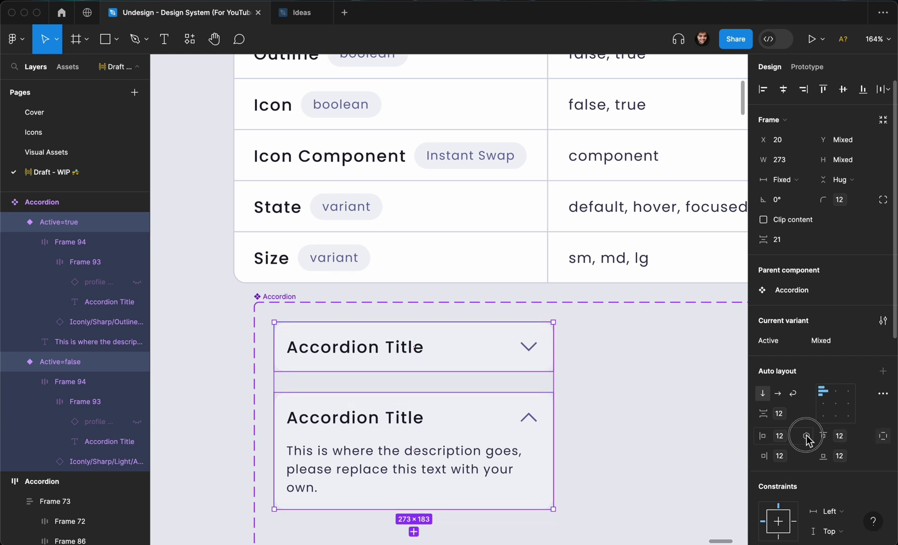
left_click(806, 437)
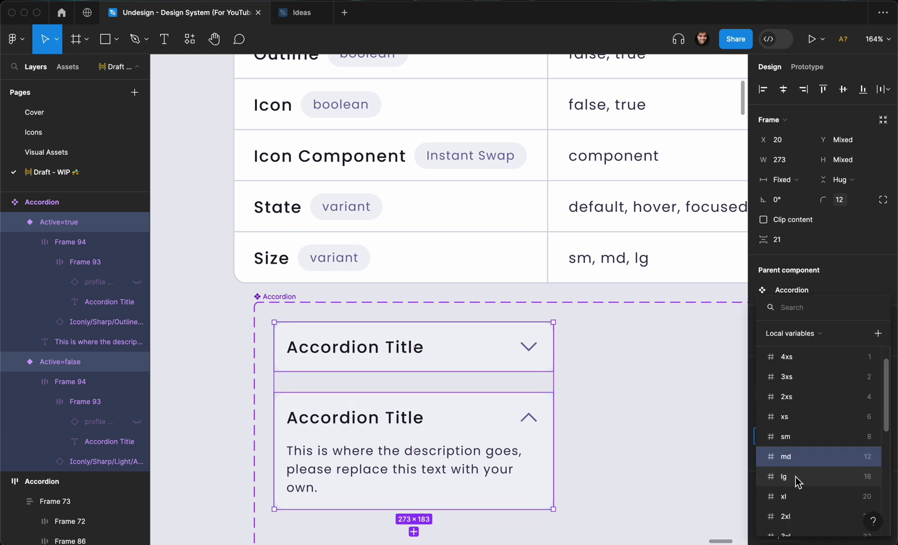
left_click(631, 402)
- Reselect both variants and bind their right padding to the lg (16) spacing variable
scroll(633, 403, "down", 3)
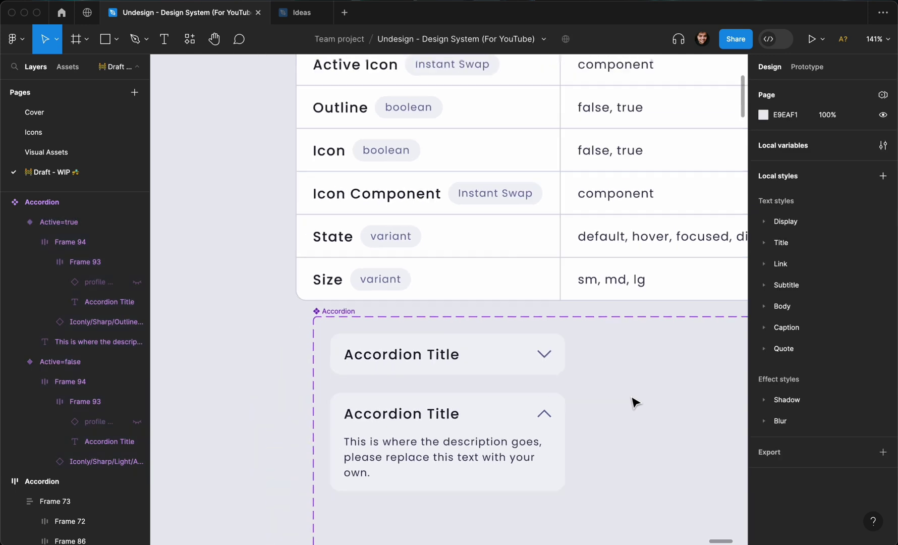
scroll(632, 402, "down", 2)
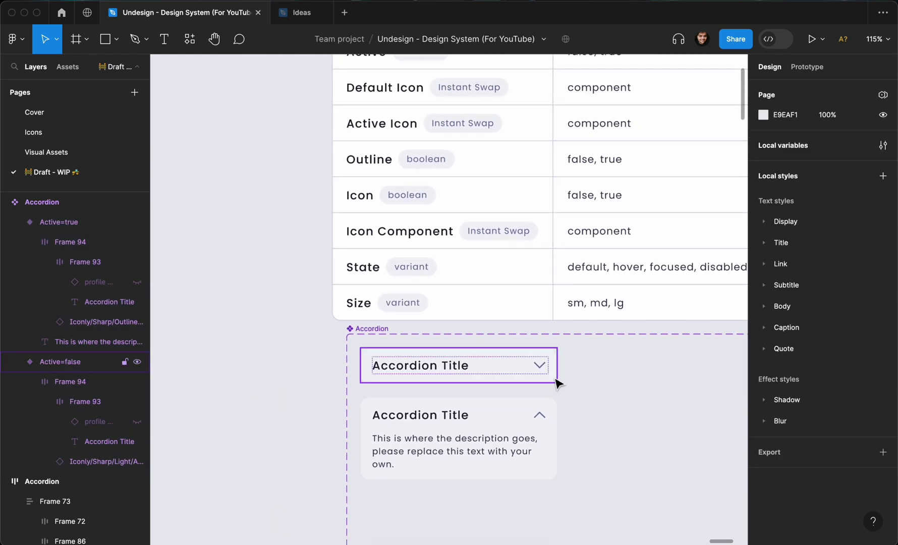
left_click(554, 379)
left_click(539, 425, "shift")
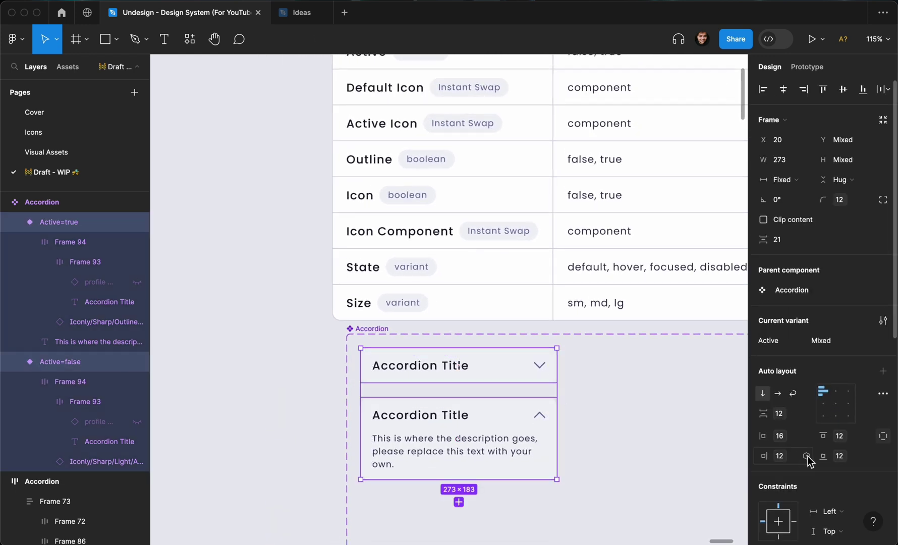
left_click(804, 456)
left_click(826, 471)
- Nudge the Accordion component set slightly left and pan around to review all variants
left_click(641, 427)
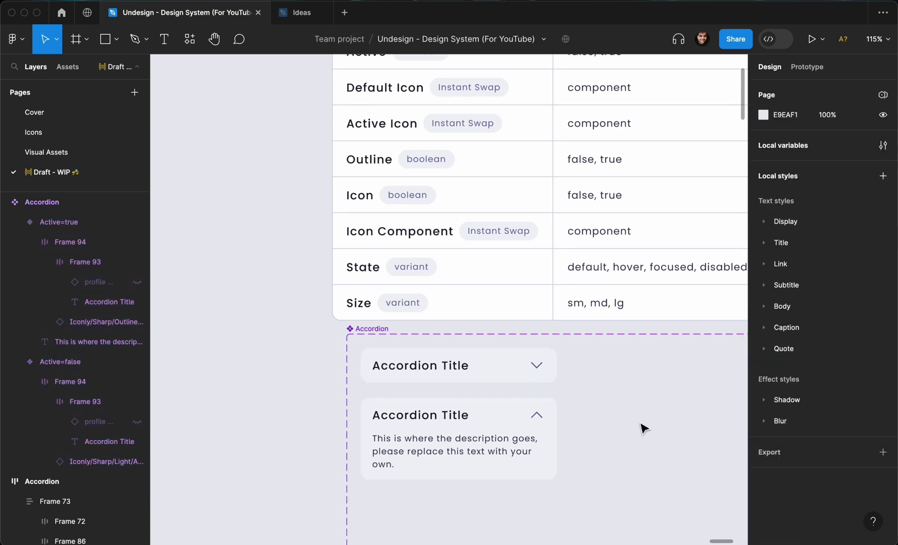
scroll(639, 422, "down", 4)
scroll(395, 401, "up", 2)
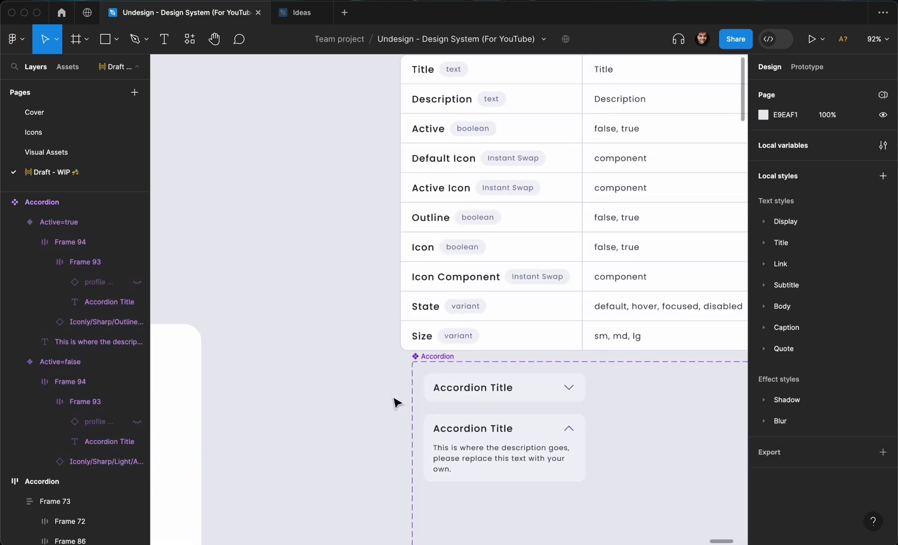
scroll(405, 396, "down", 3)
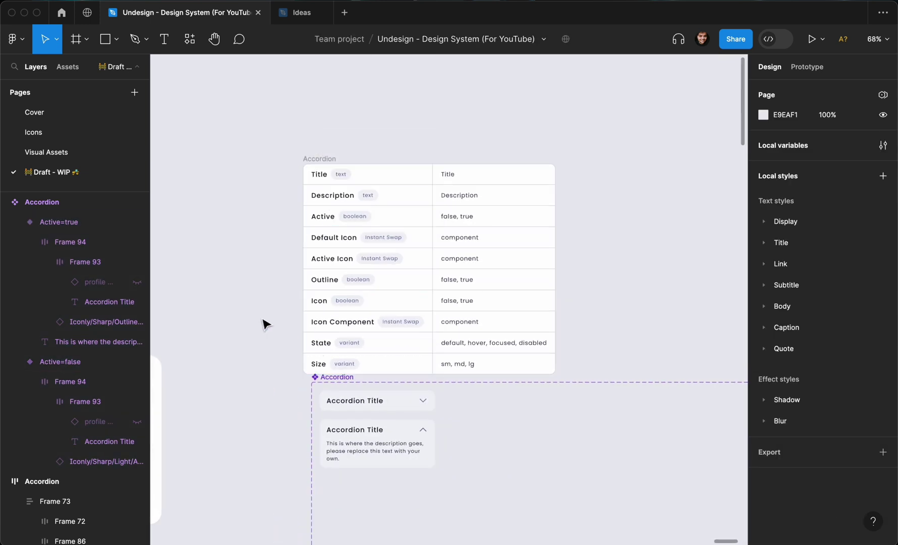
scroll(264, 320, "down", 2)
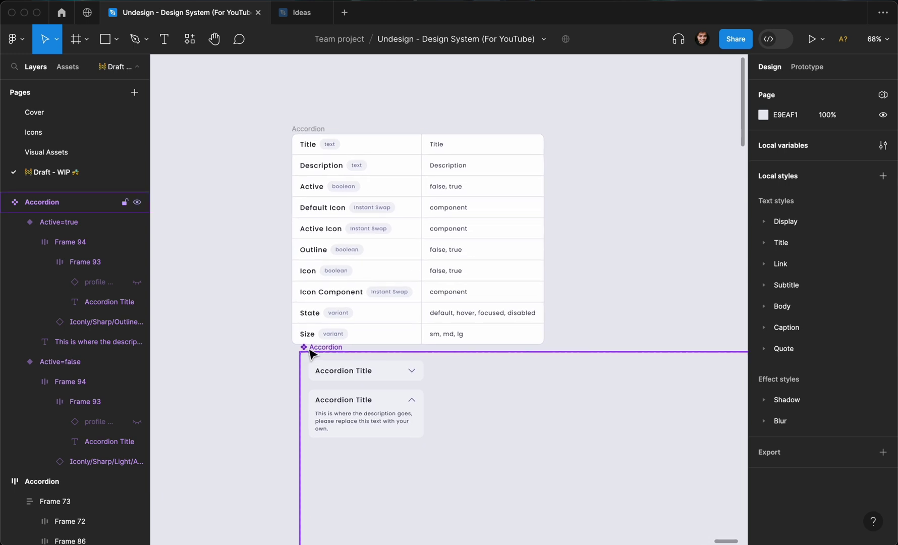
left_click_drag(312, 354, 304, 355)
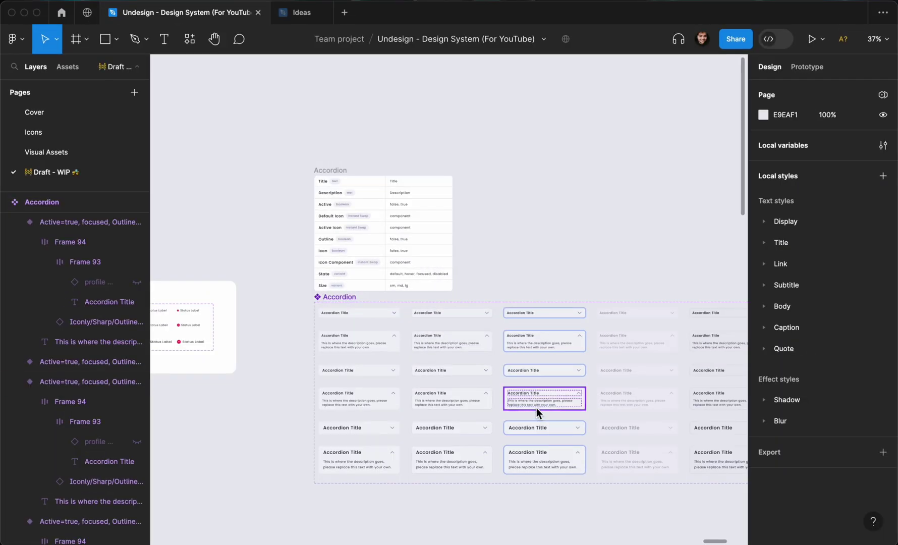
scroll(536, 408, "right", 2)
scroll(536, 407, "down", 3)
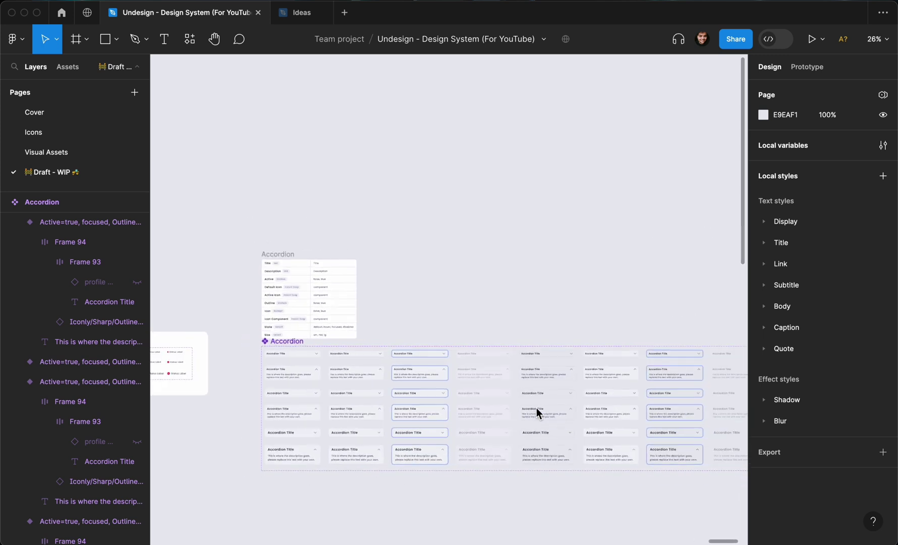
scroll(535, 407, "right", 2)
scroll(536, 408, "up", 5)
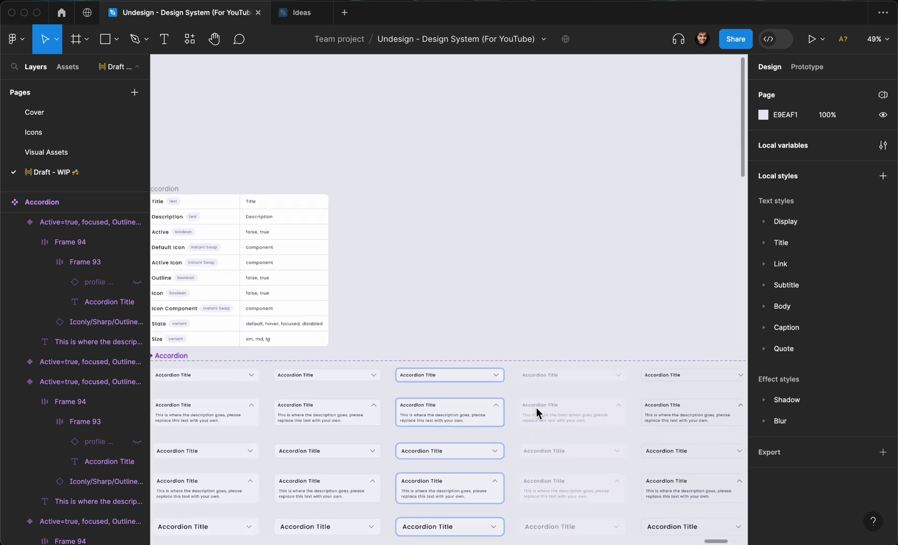
scroll(456, 305, "up", 3)
- Draw a 447 × 447 square test frame above the variants and nudge it into place
key("f")
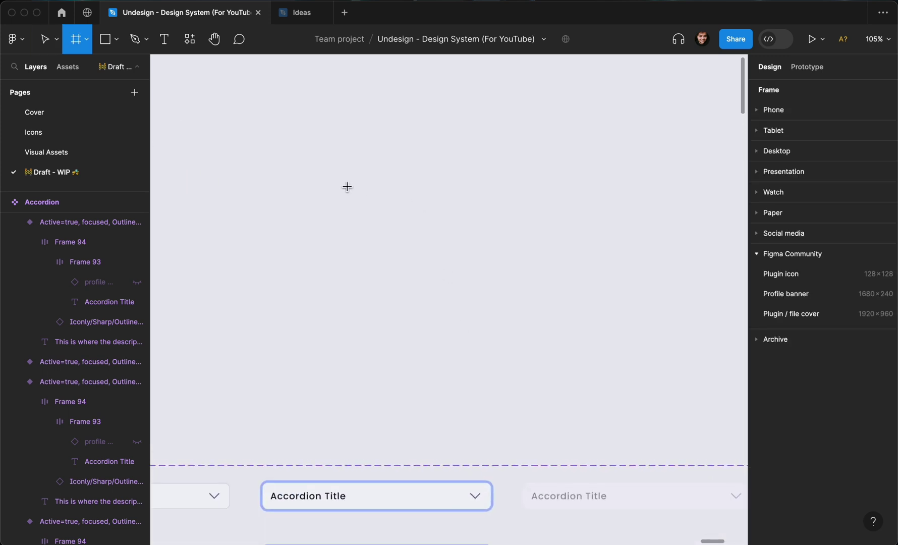
left_click_drag(330, 156, 627, 323)
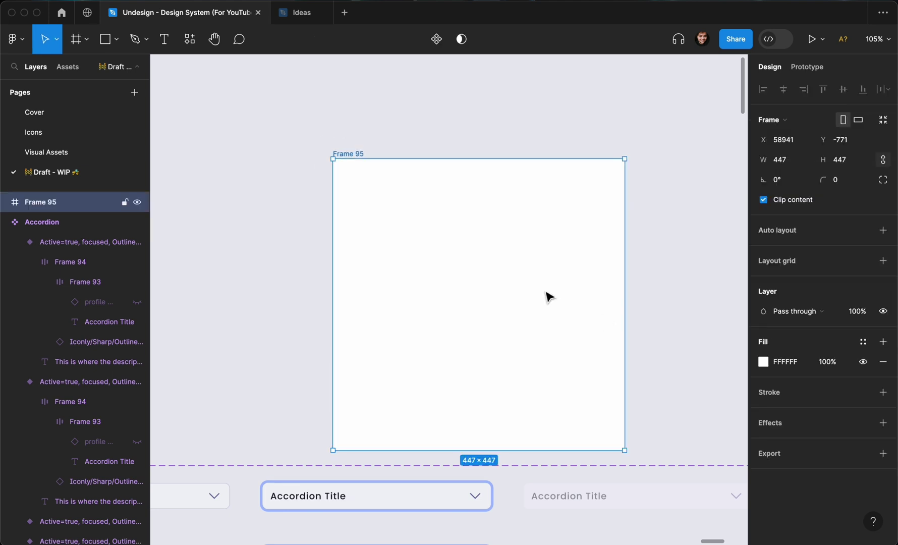
scroll(530, 262, "down", 2)
scroll(530, 262, "right", 1)
left_click_drag(513, 229, 509, 234)
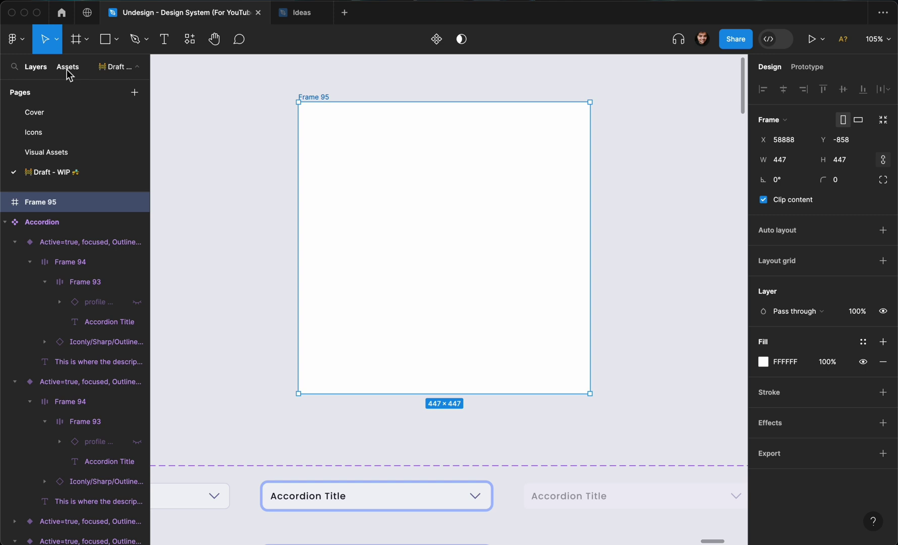
- Place an Accordion instance from the component search into the frame, centred horizontally and vertically
key("shift+i")
key("BackSpace")
type("accordion")
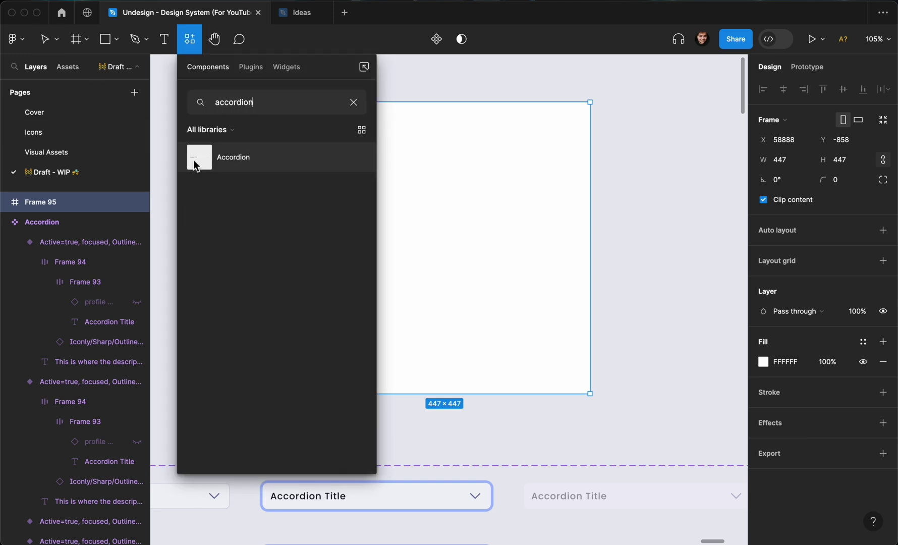
left_click_drag(197, 161, 465, 193)
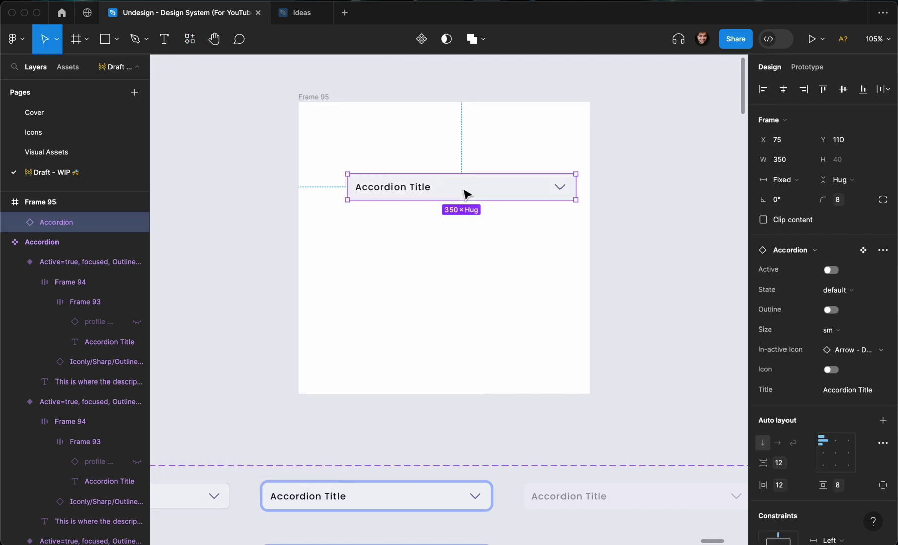
key("alt+h")
key("alt+v")
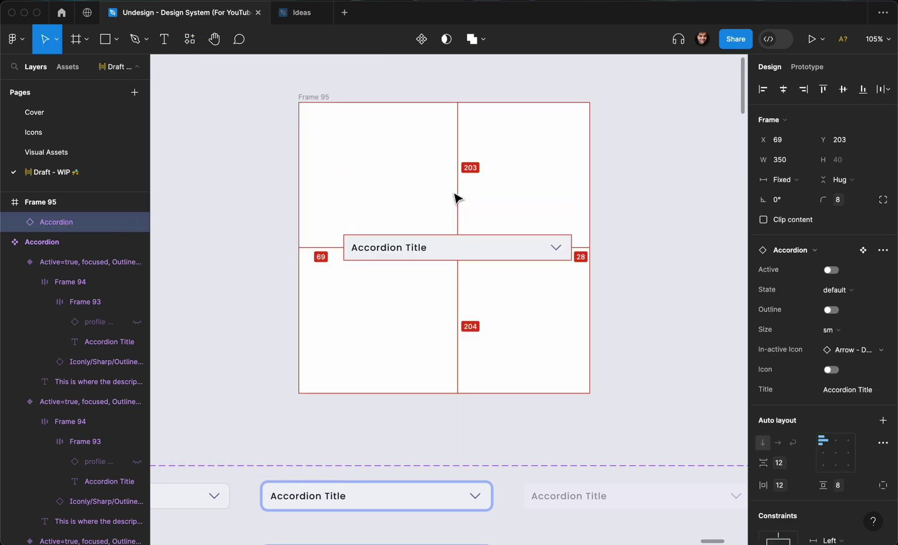
scroll(456, 197, "up", 1)
- Toggle Active on and off, set the instance to md size, and turn Outline on
scroll(456, 198, "up", 5)
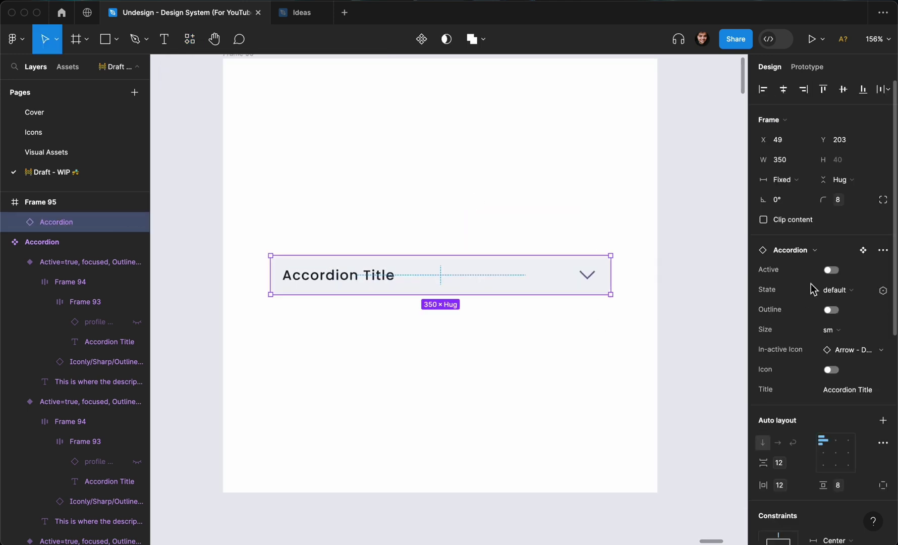
left_click(831, 270)
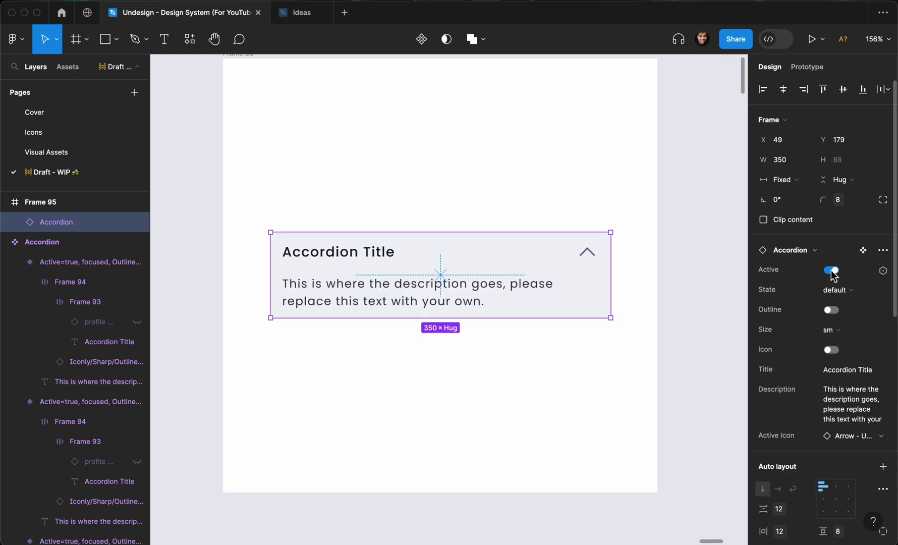
left_click(831, 270)
scroll(566, 360, "down", 2)
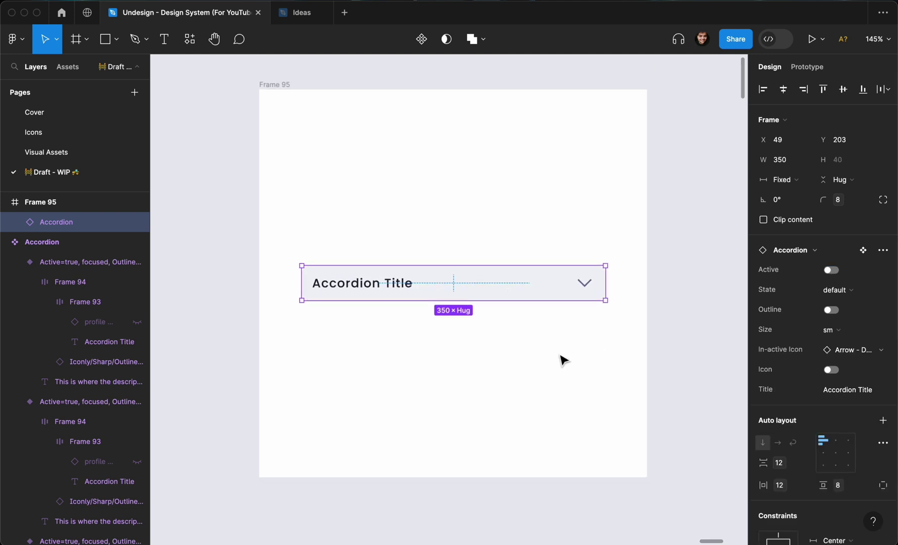
scroll(565, 360, "down", 2)
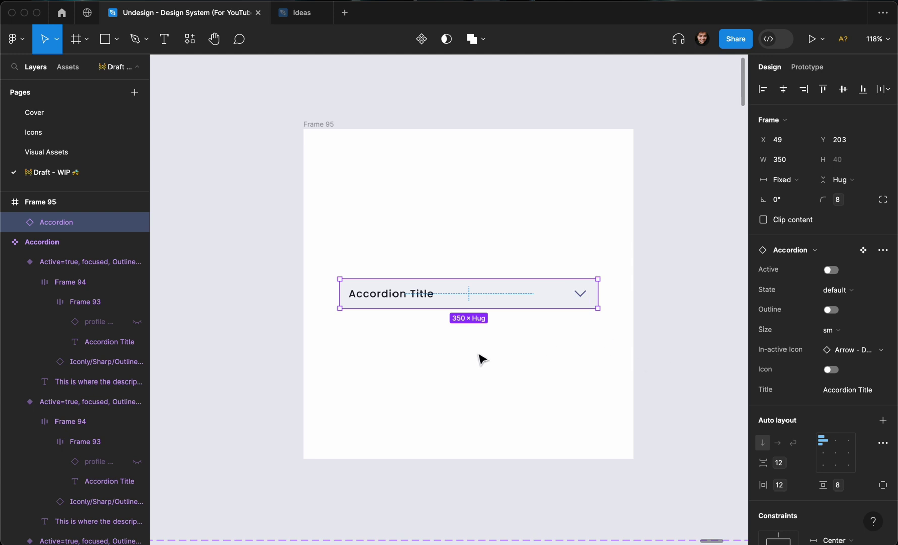
scroll(481, 359, "down", 5)
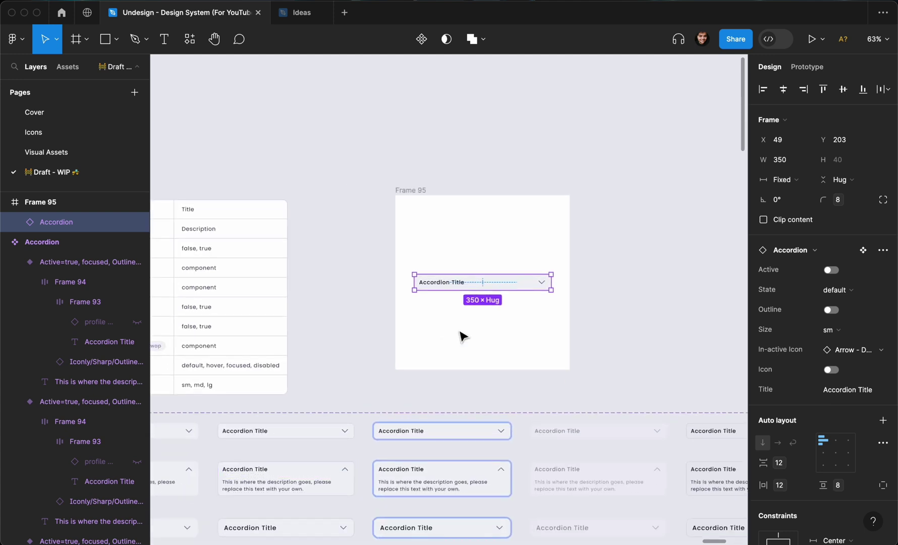
scroll(464, 336, "up", 6)
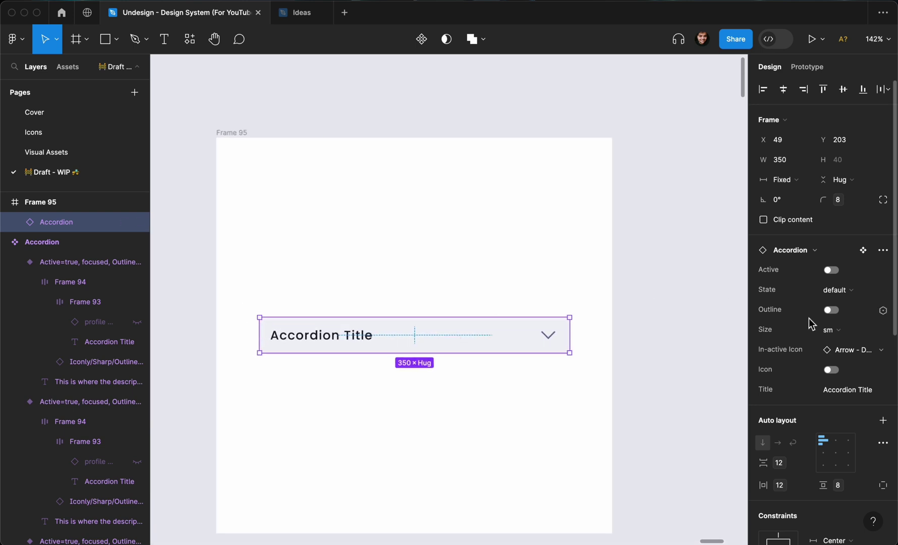
left_click(829, 330)
left_click(812, 301)
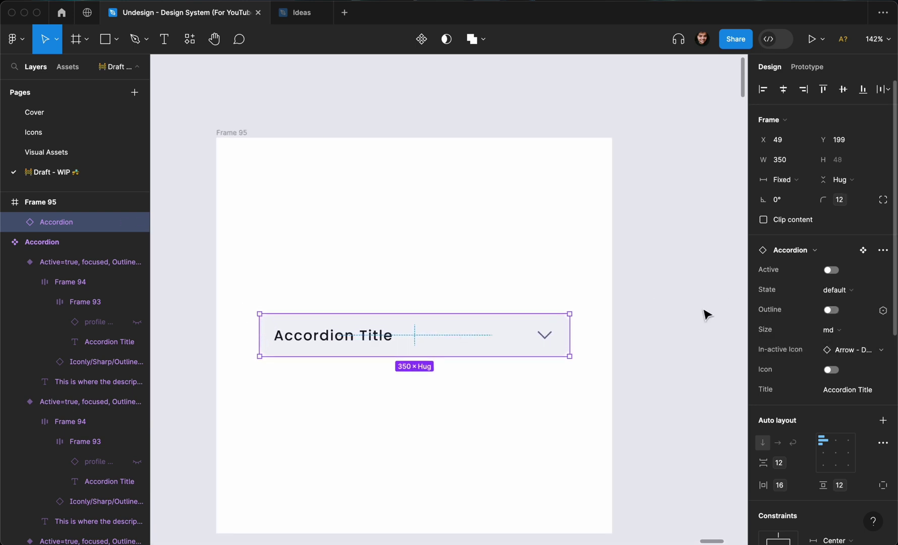
left_click(831, 311)
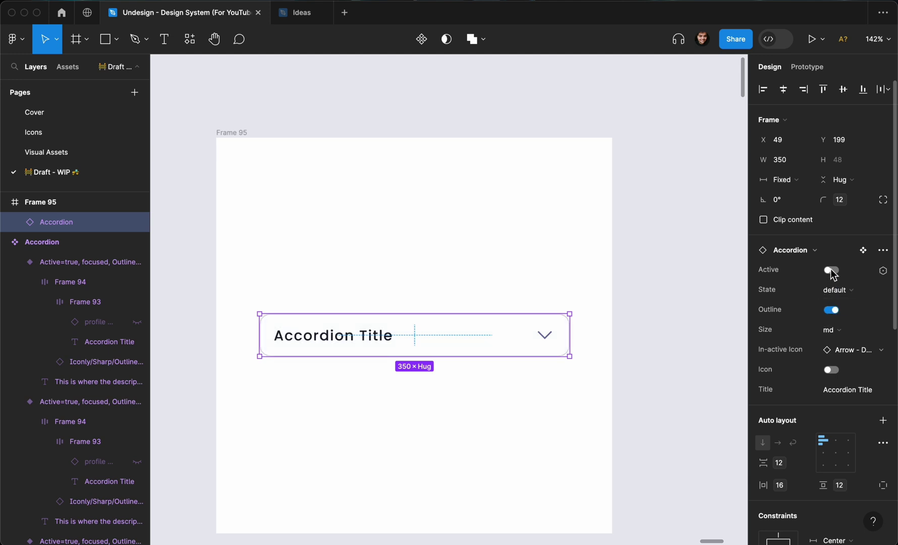
- Expand the accordion and preview its hover, focused and disabled states
left_click(830, 270)
left_click(834, 289)
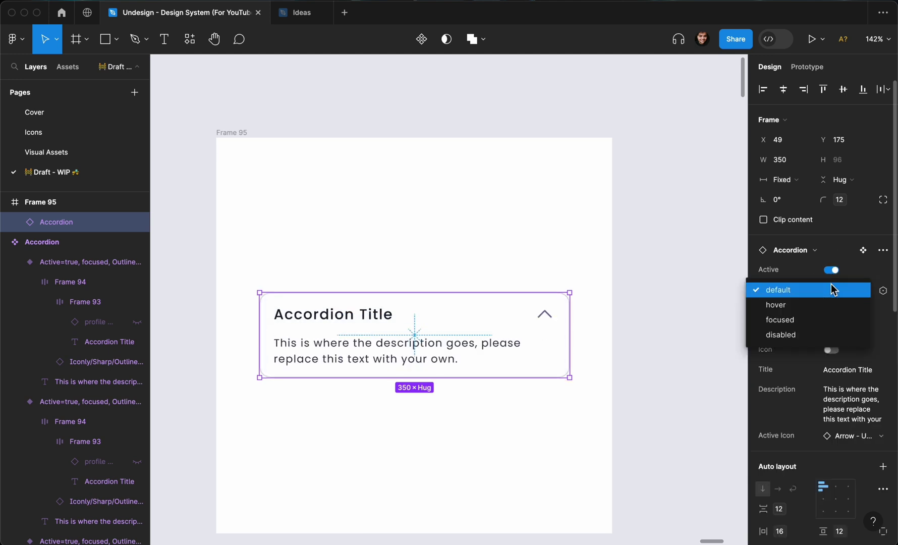
left_click(828, 308)
left_click(833, 290)
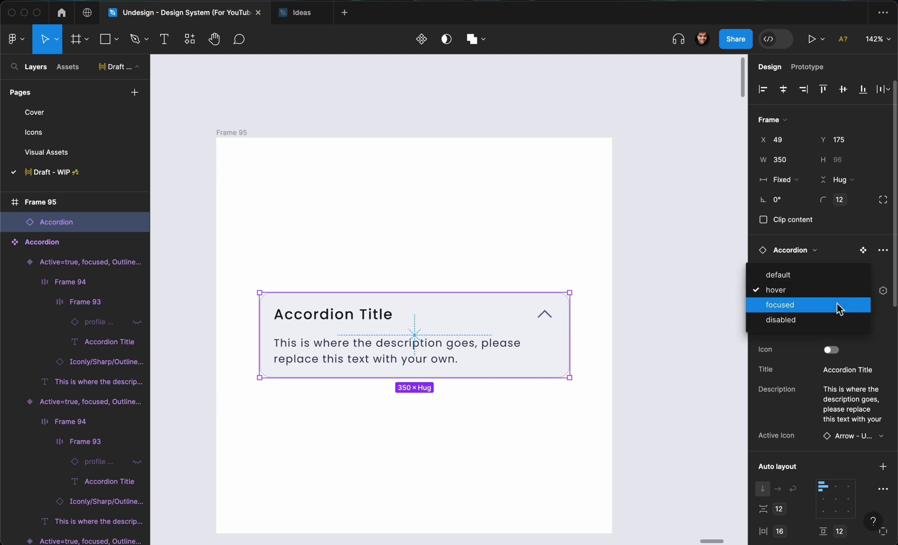
left_click(838, 304)
left_click(840, 290)
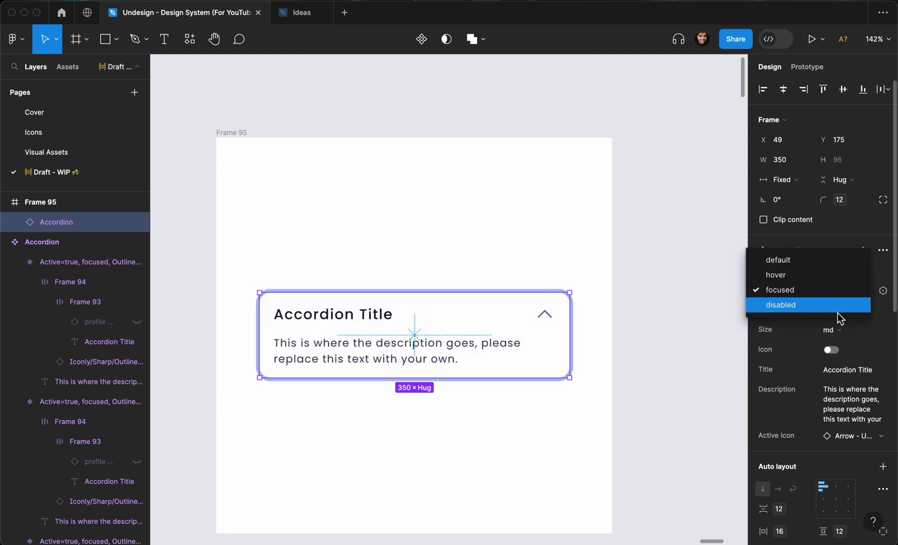
left_click(837, 314)
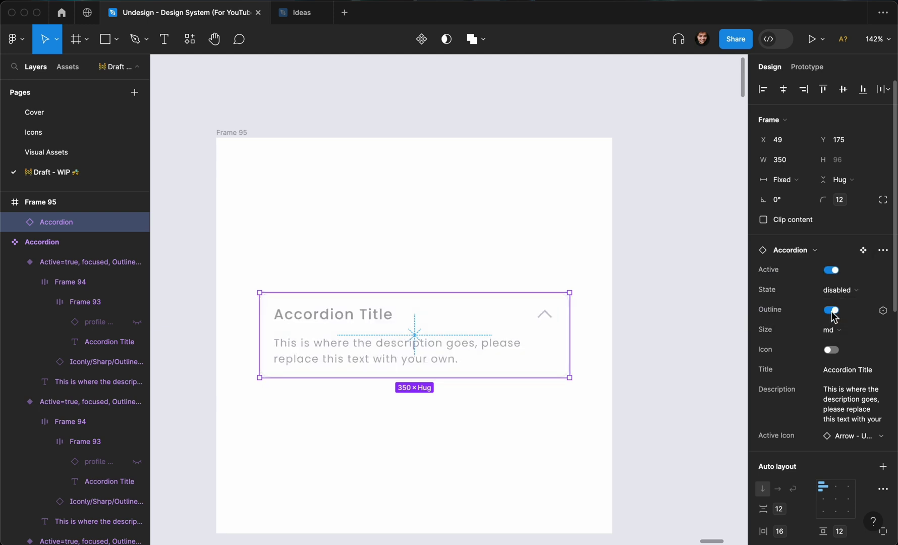
- Turn Outline off, return State to default, and enable the leading Icon
left_click(832, 309)
left_click(843, 295)
left_click(838, 247)
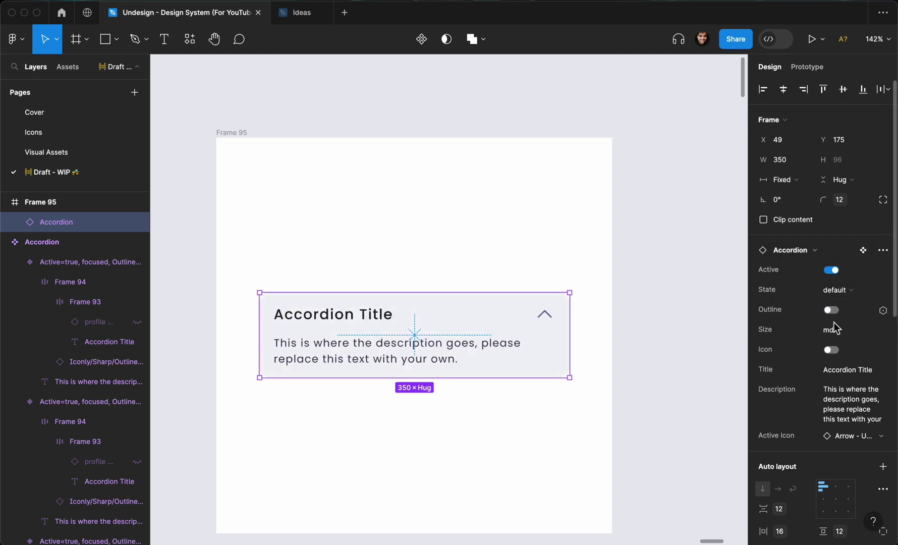
left_click(831, 351)
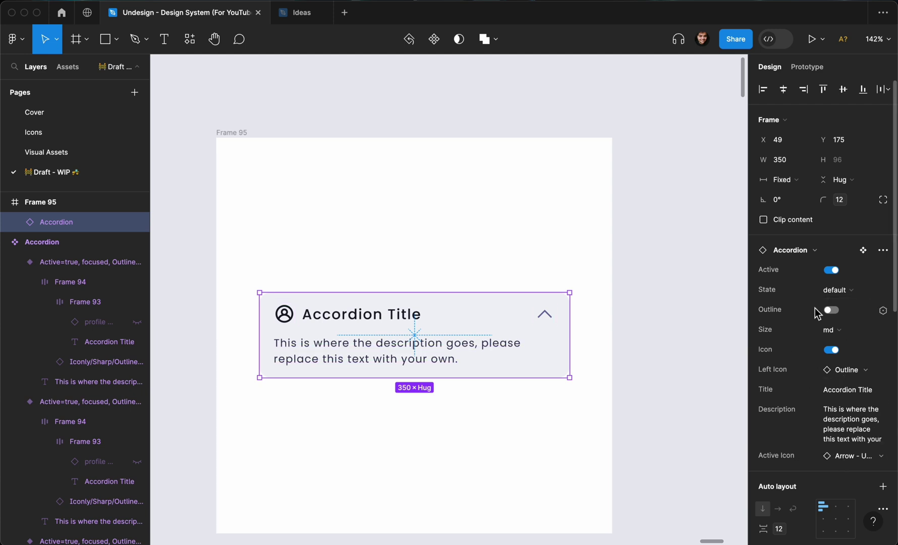
- Set the accordion to lg size, adjust its width, and collapse it to the title row
left_click(837, 337)
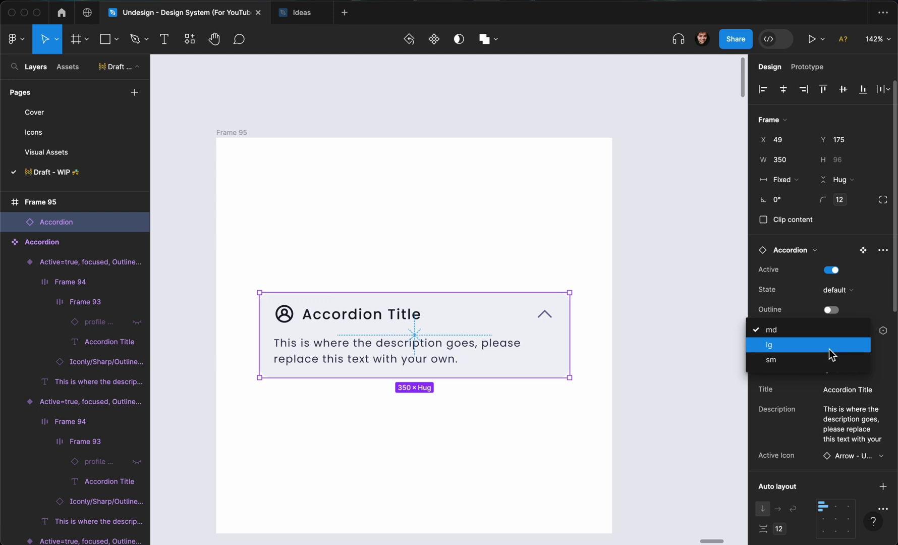
left_click(829, 349)
mouse_move(571, 325)
left_mouse_down()
mouse_move(622, 322)
mouse_move(481, 327)
mouse_move(569, 329)
left_mouse_up()
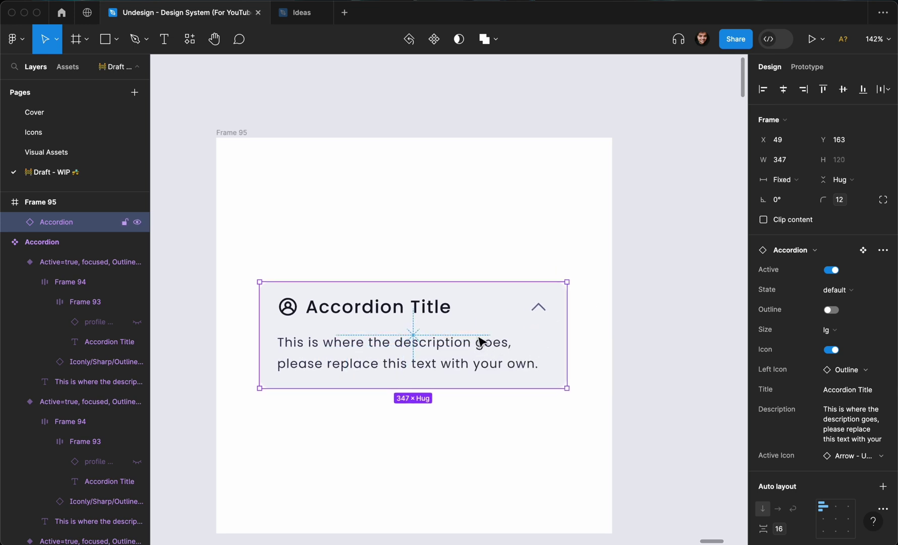
left_click(833, 271)
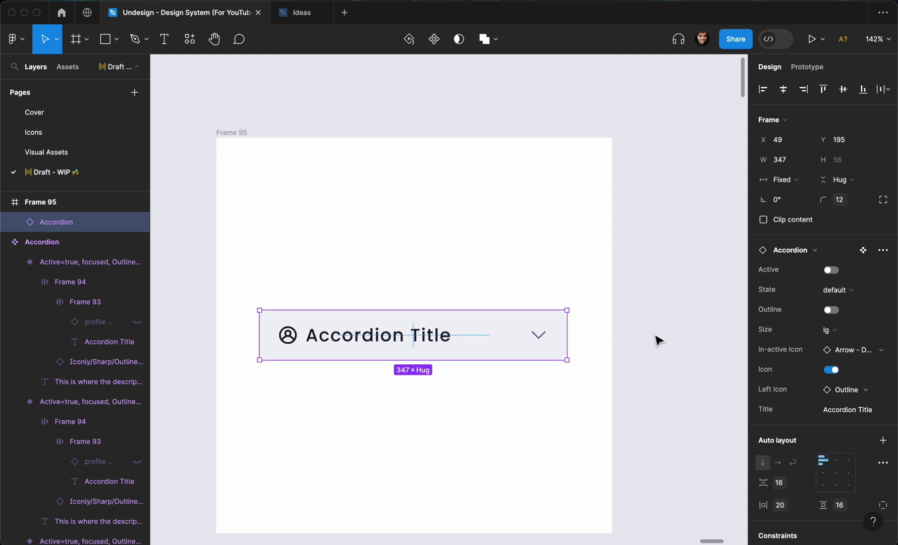
- Preview the collapsed accordion's hover, focused and disabled states, then return to default
left_click(836, 290)
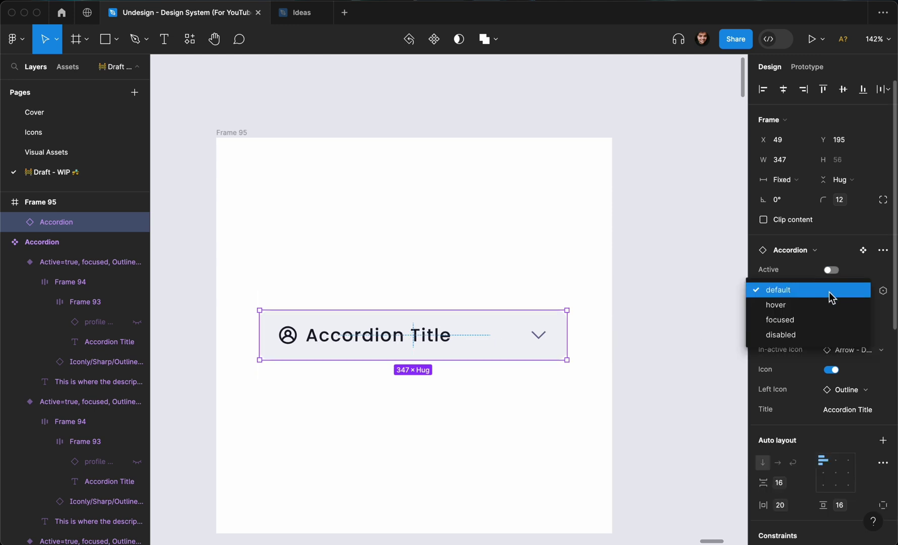
left_click(824, 305)
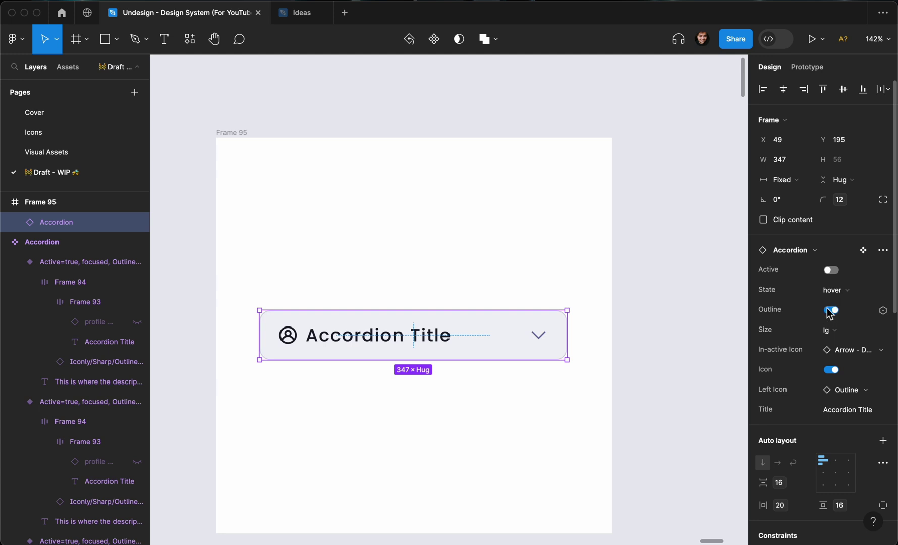
left_click(837, 292)
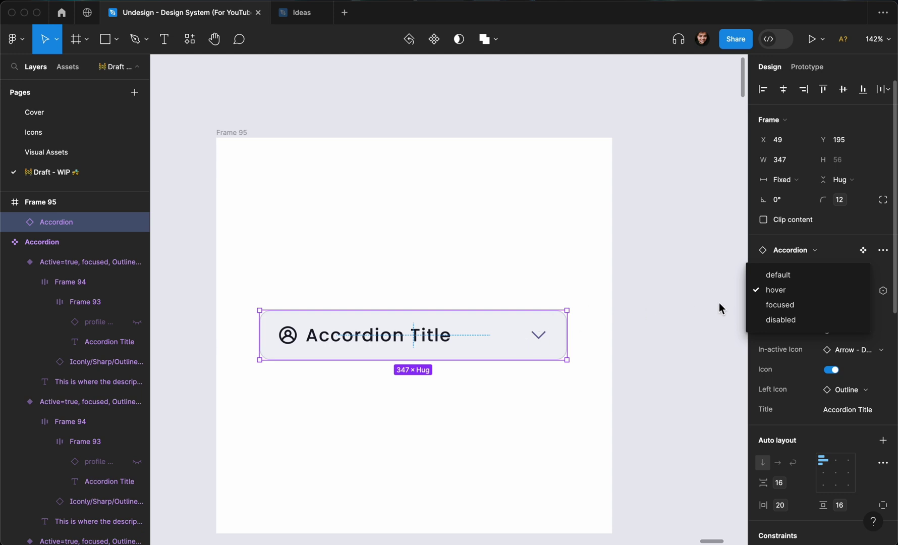
left_click(776, 306)
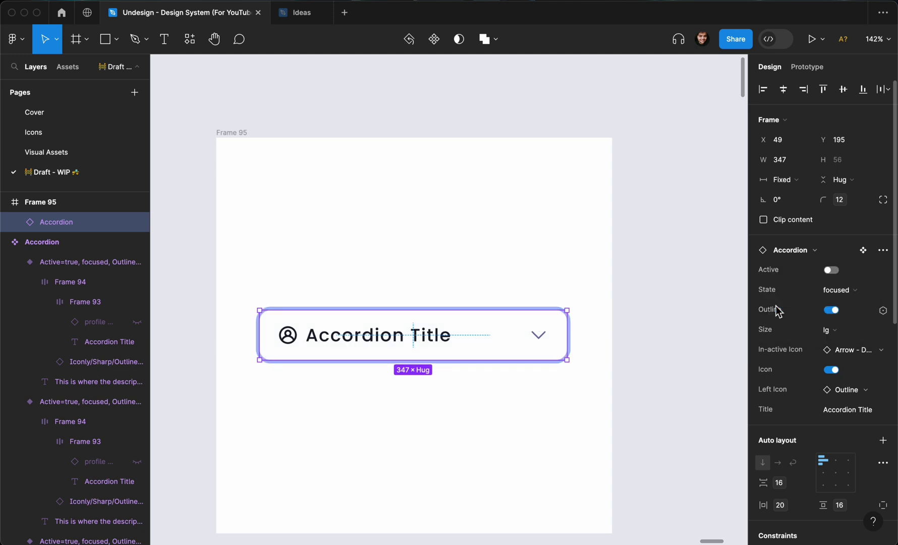
left_click(842, 291)
left_click(830, 306)
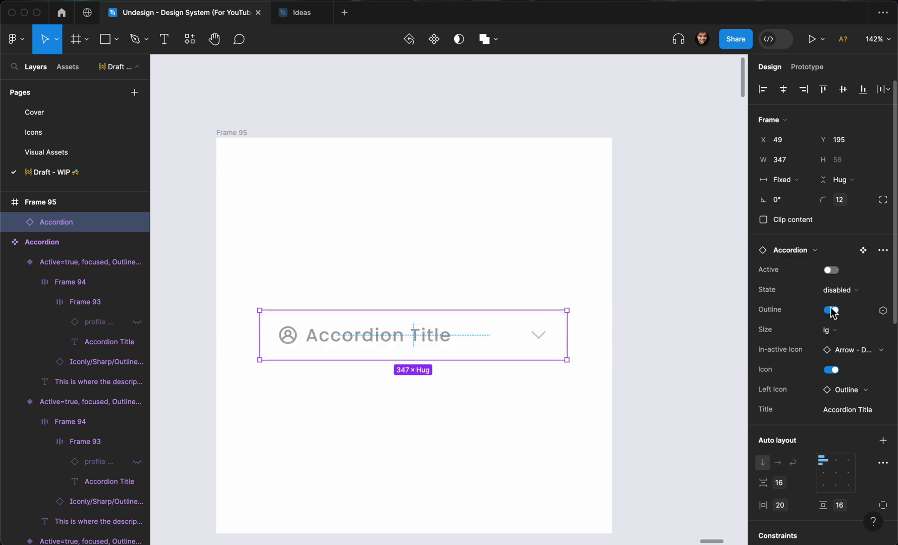
left_click(832, 291)
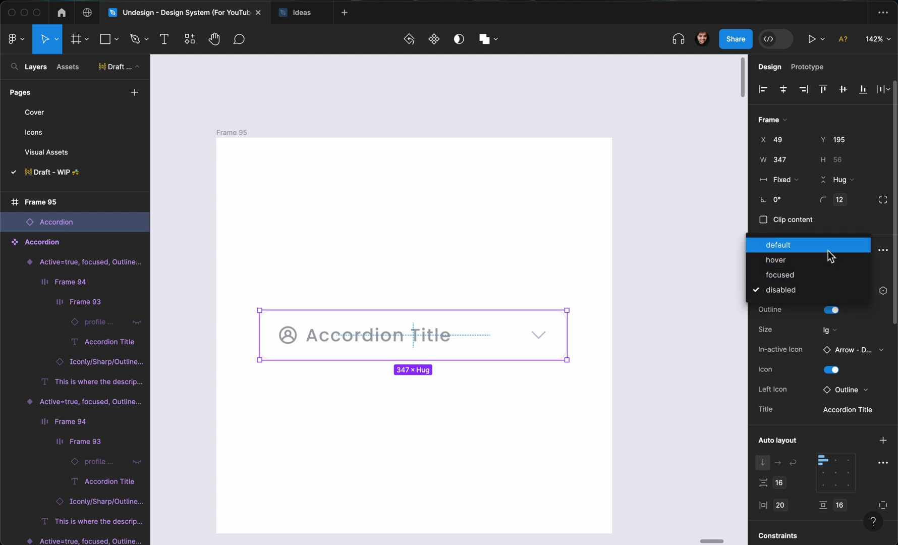
left_click(828, 250)
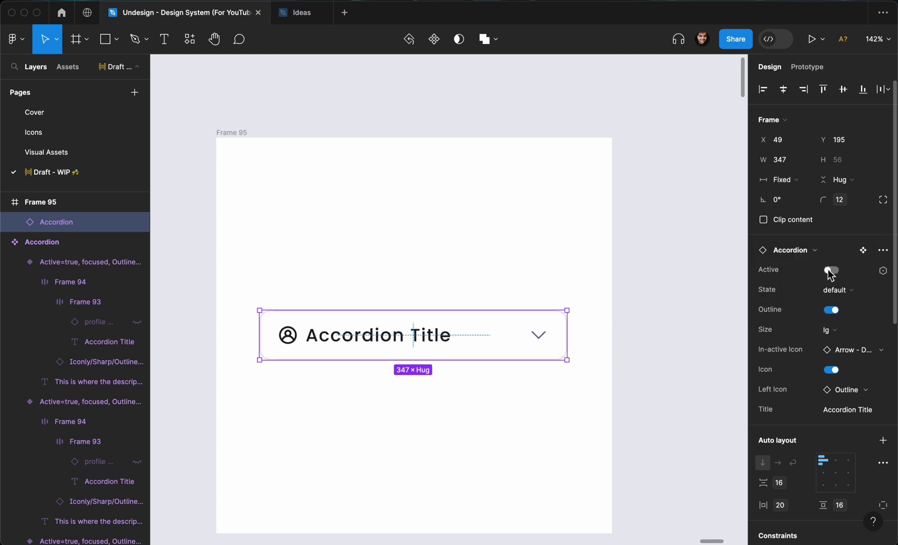
- Change the accordion's title text to 'Title'
left_click(844, 412)
type("T")
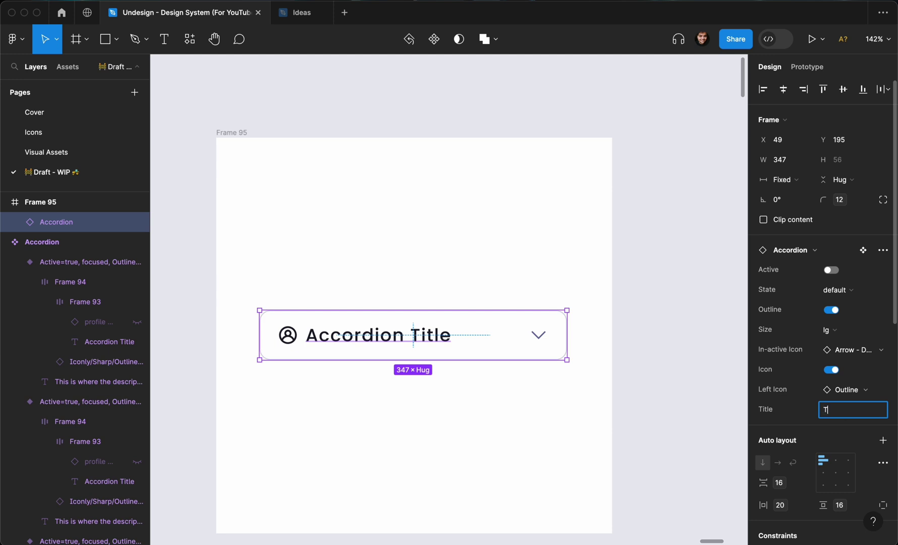
type("itle")
key("Return")
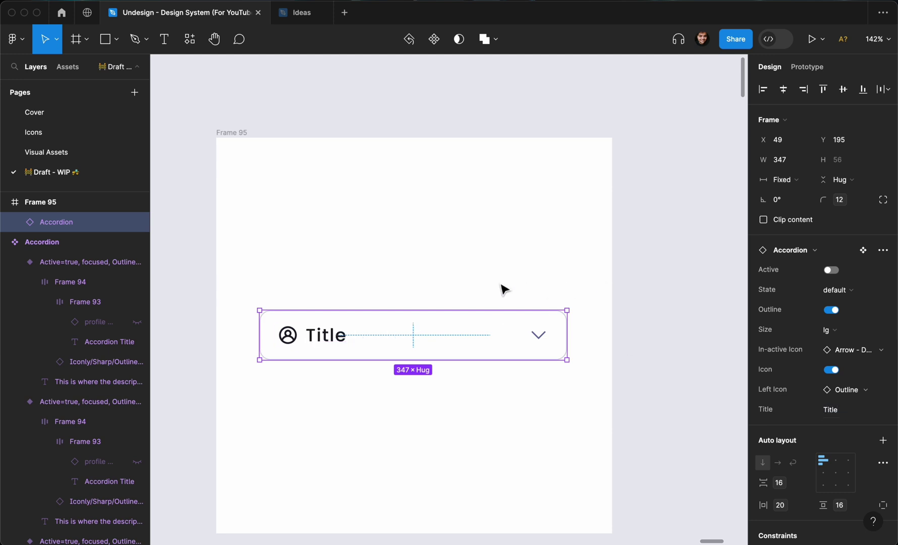
- Try swapping the left icon to profile-tick, then undo to keep the original icon
left_click(837, 388)
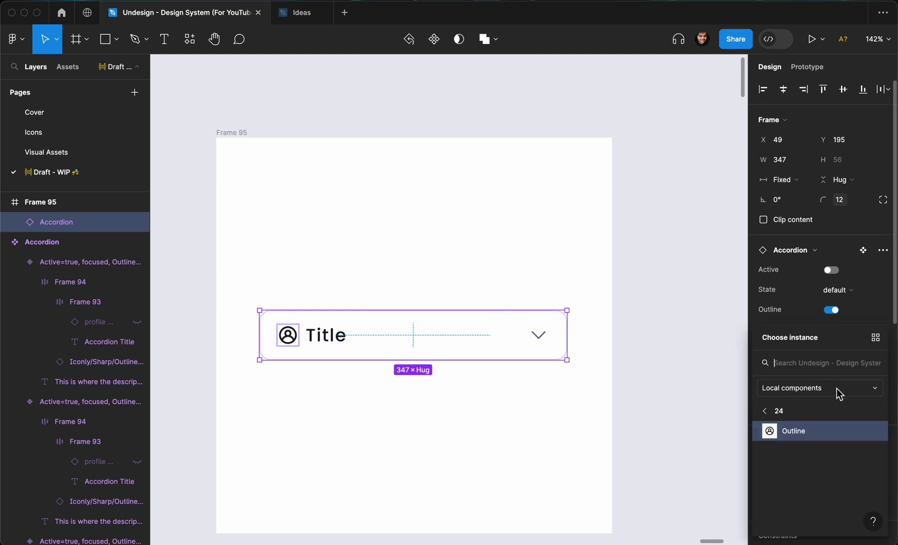
type("profile")
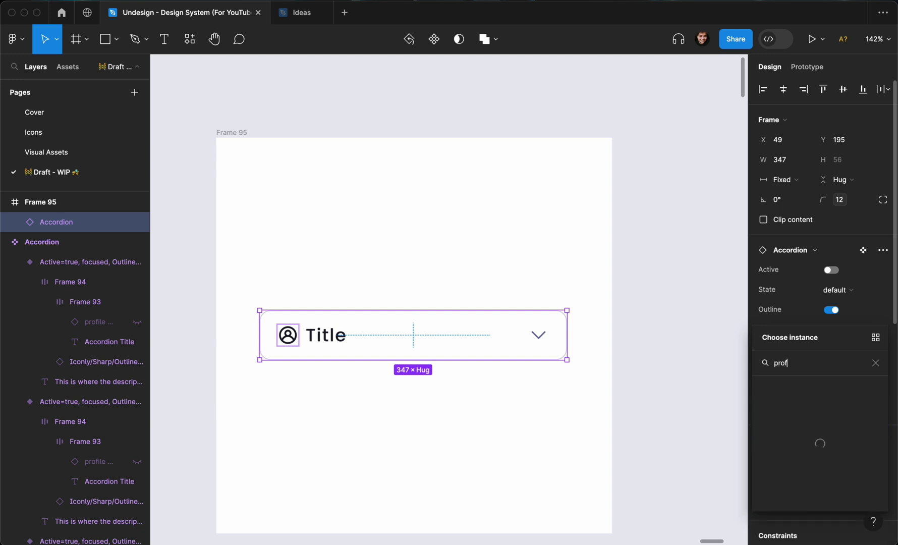
left_click(796, 431)
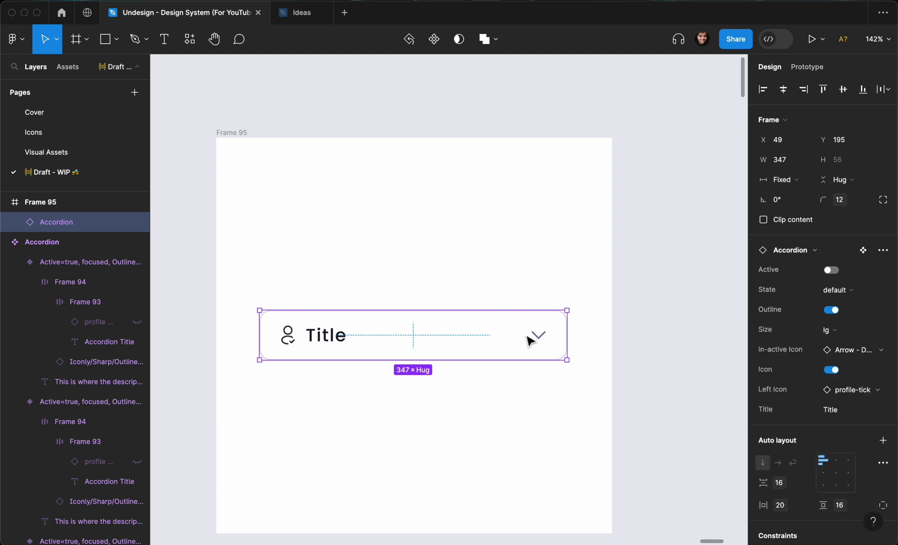
key("ctrl+z")
left_click(571, 266)
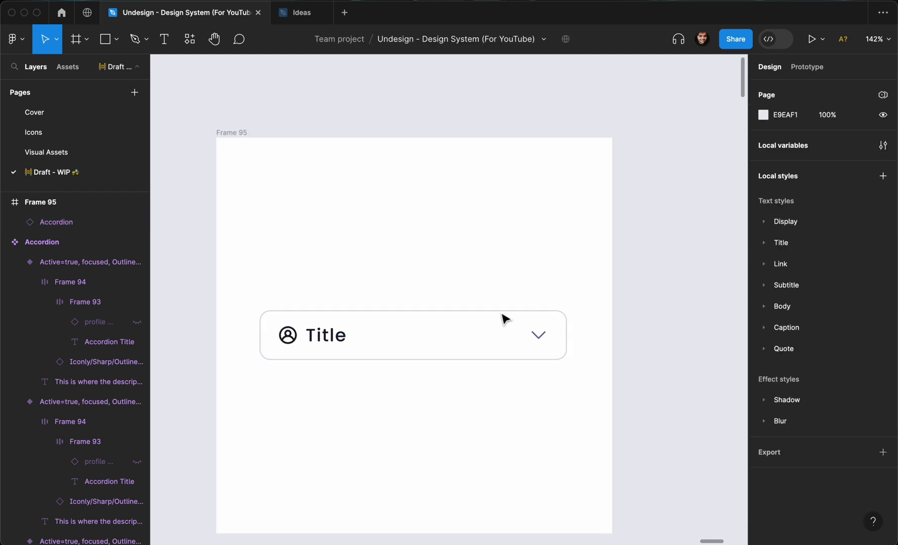